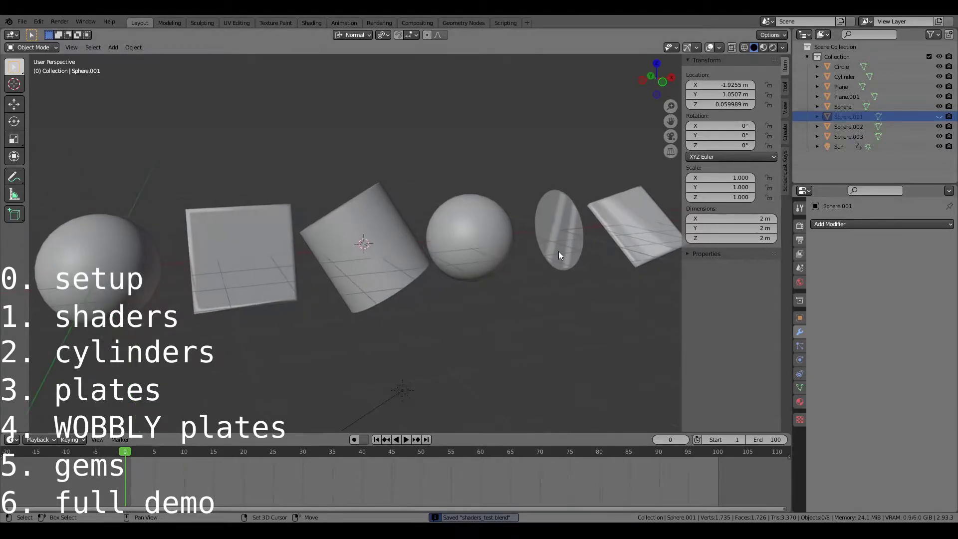
Inspect the demo objects in rendered shading, then compare them in solid shading
key(z)
click(548, 211)
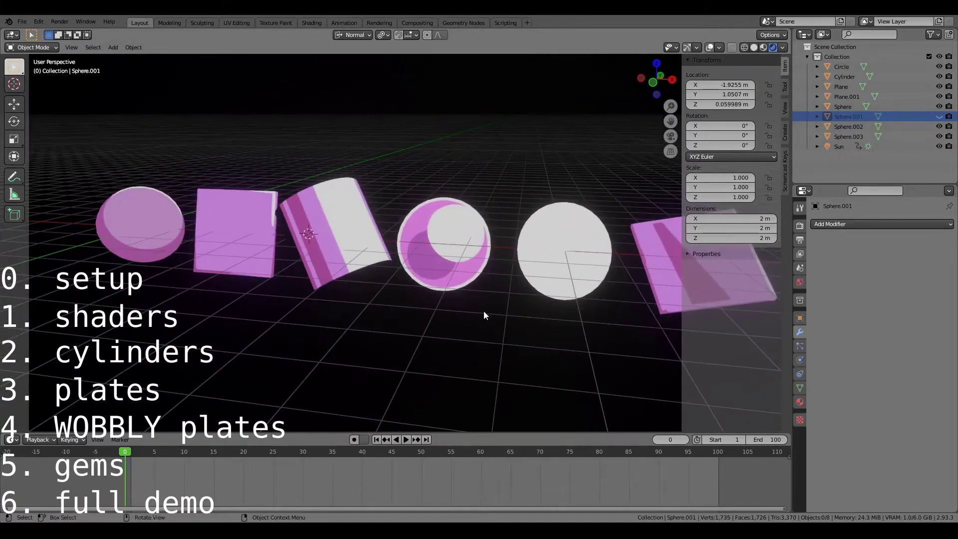
key(z)
click(570, 310)
middle_drag(456, 282, 494, 272)
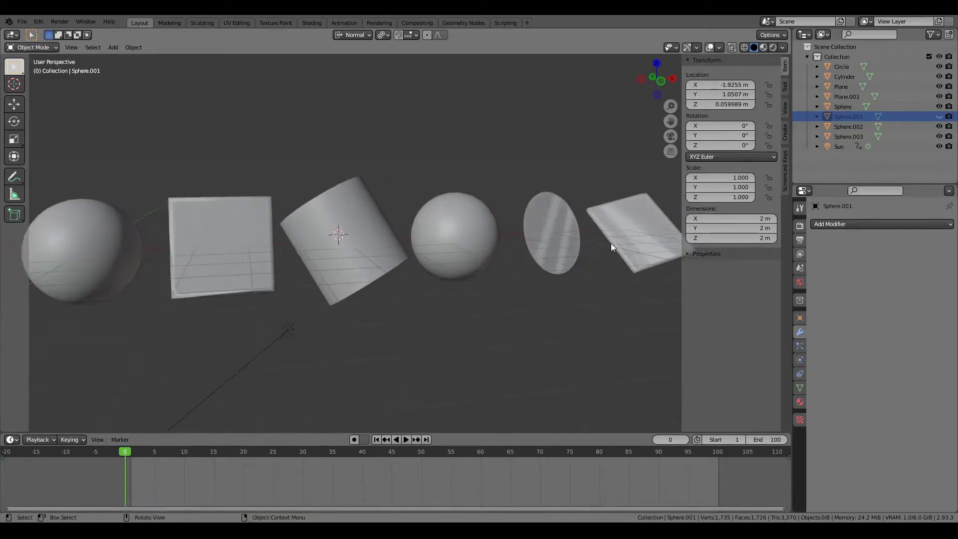
click(632, 260)
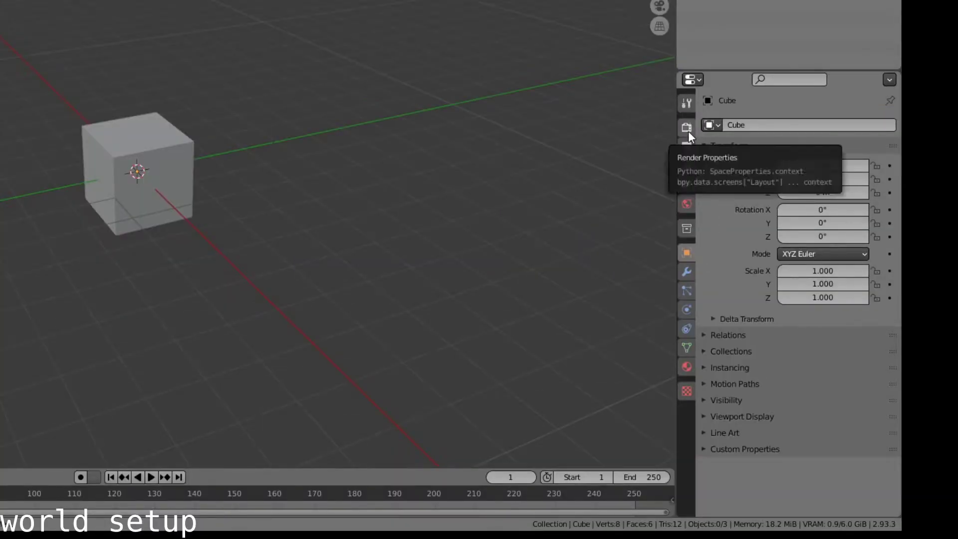
Make the render film transparent and set the world background color to black
click(688, 131)
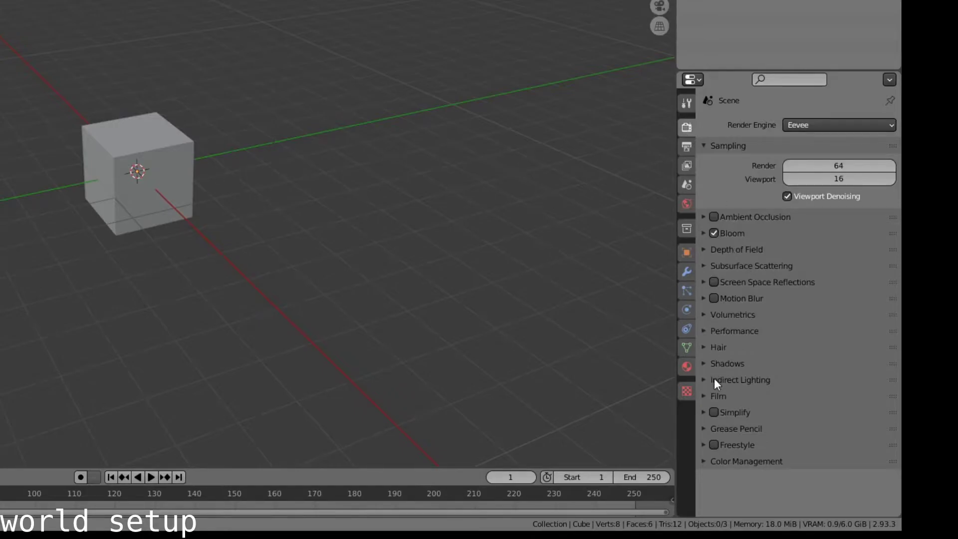
click(711, 393)
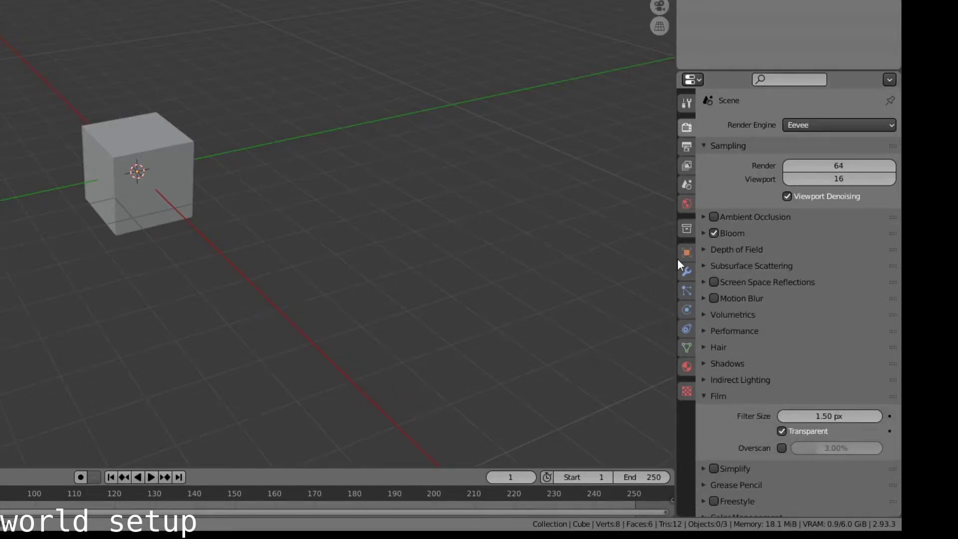
click(687, 204)
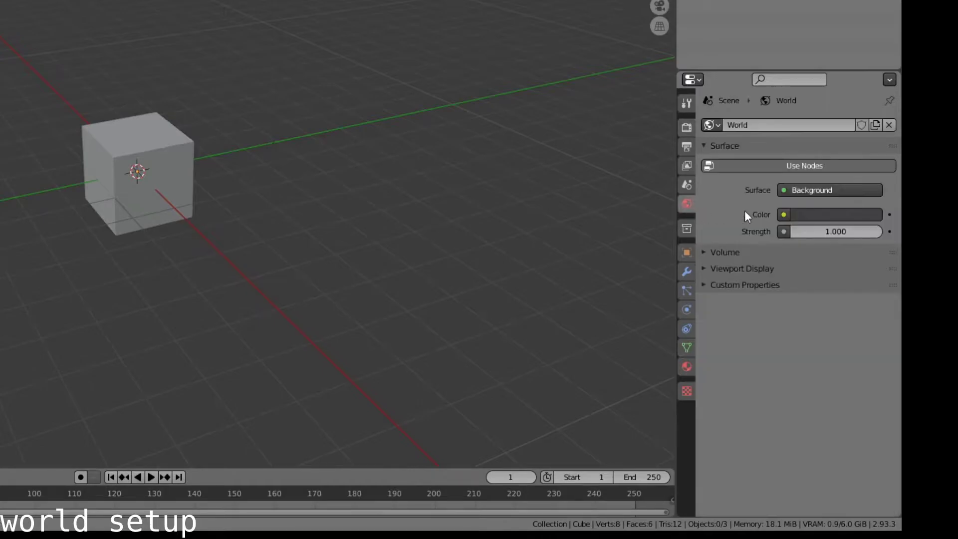
click(834, 214)
drag(872, 104, 877, 119)
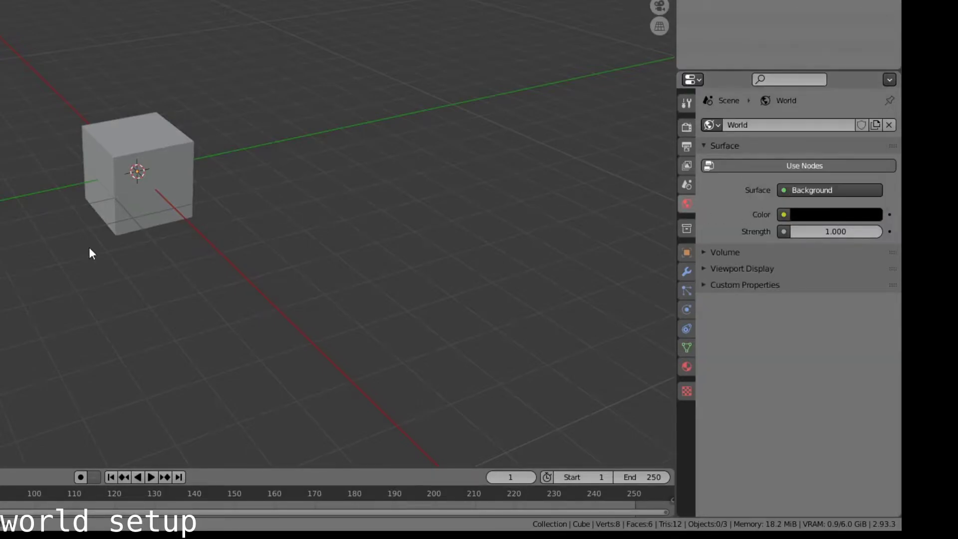
Add a sun light to the scene and adjust its angle and shadow settings
key(shift+a)
mouse_move(89, 247)
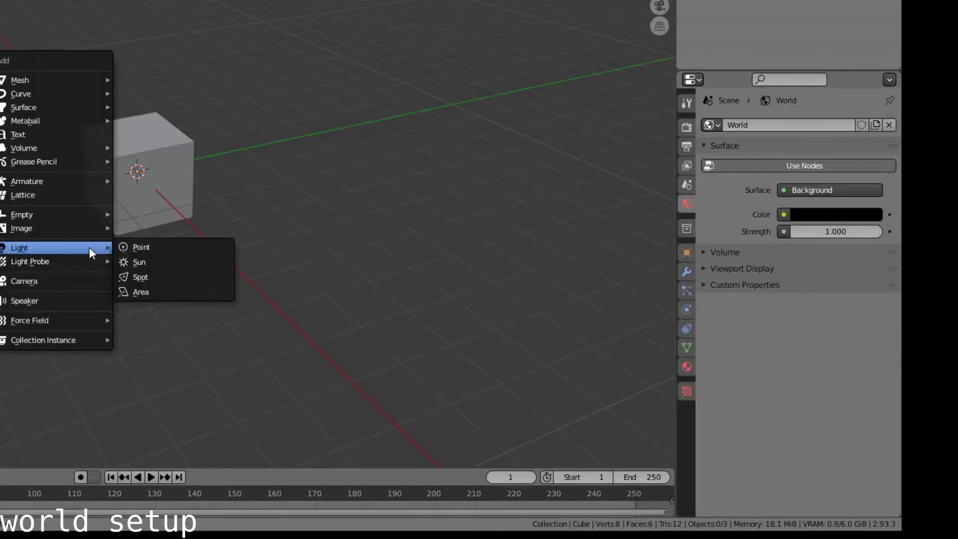
click(157, 261)
click(687, 309)
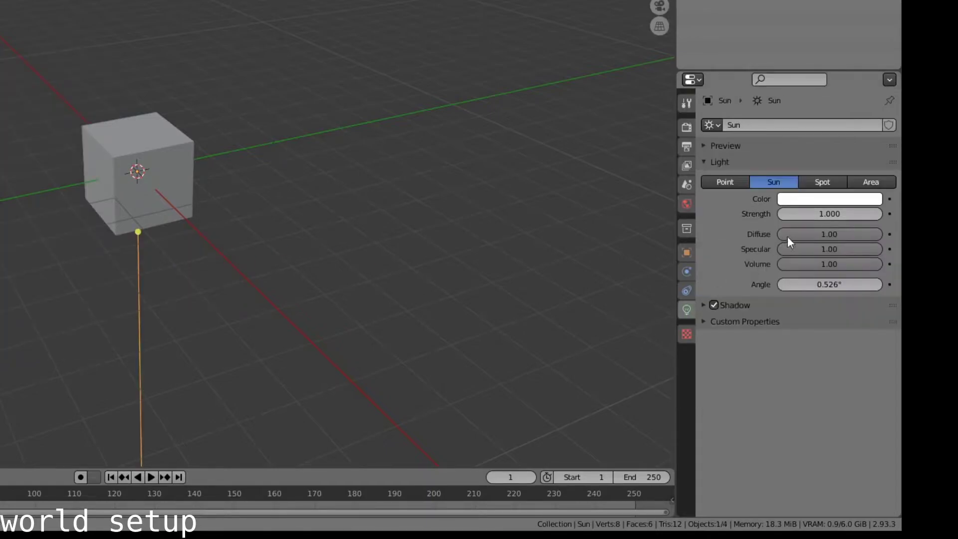
drag(850, 283, 839, 283)
click(743, 304)
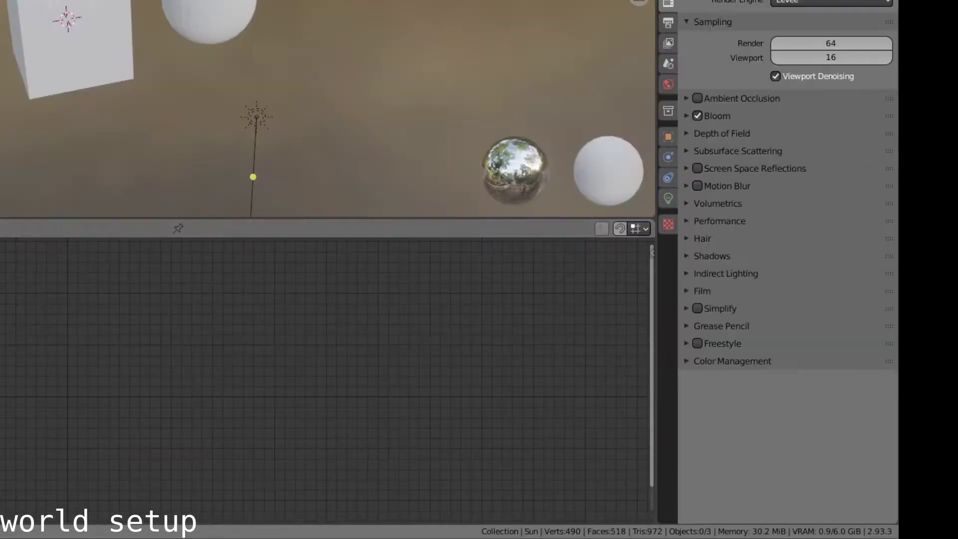
Set the color management view transform to Standard
click(722, 360)
click(866, 403)
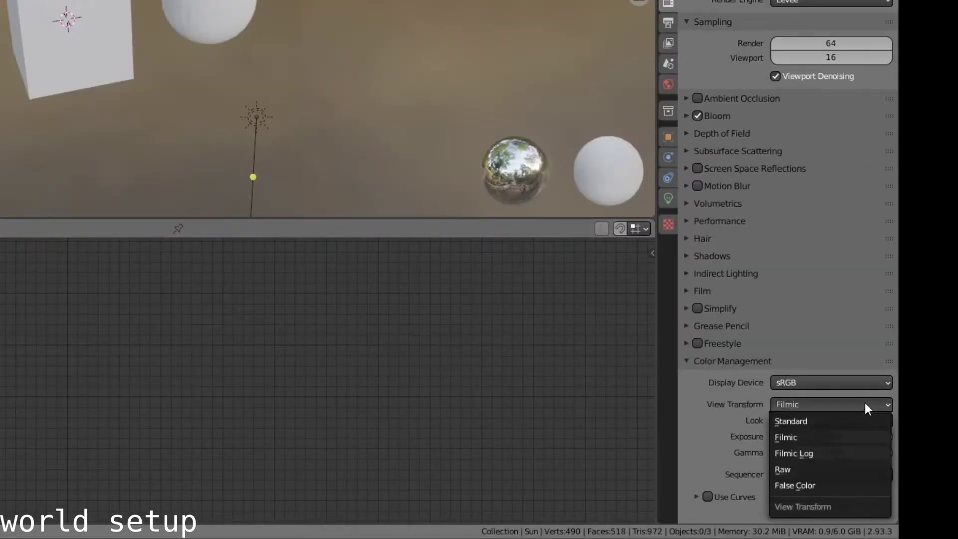
click(849, 420)
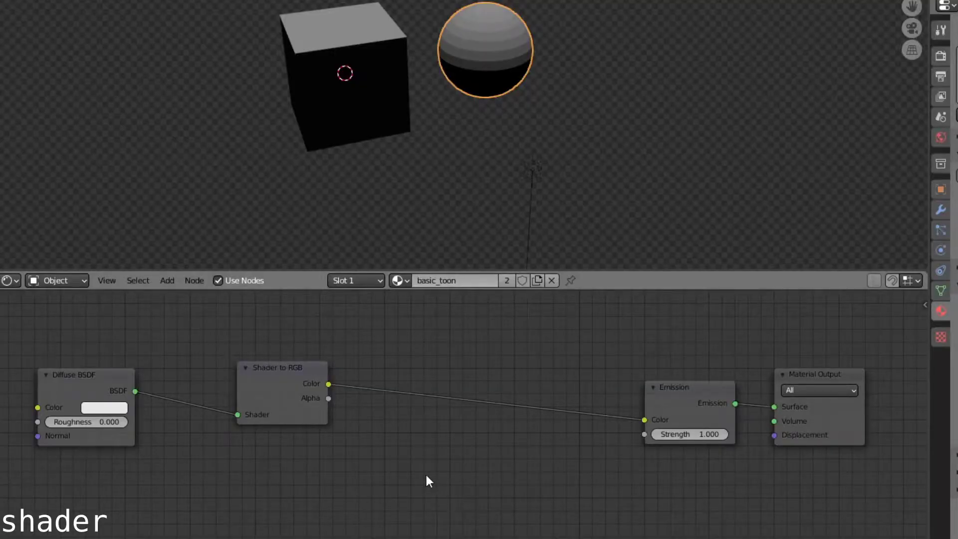
Insert a Math node set to Greater Than between Shader to RGB and Emission, with a threshold of 0.06
key(shift+a)
click(395, 417)
text(mat)
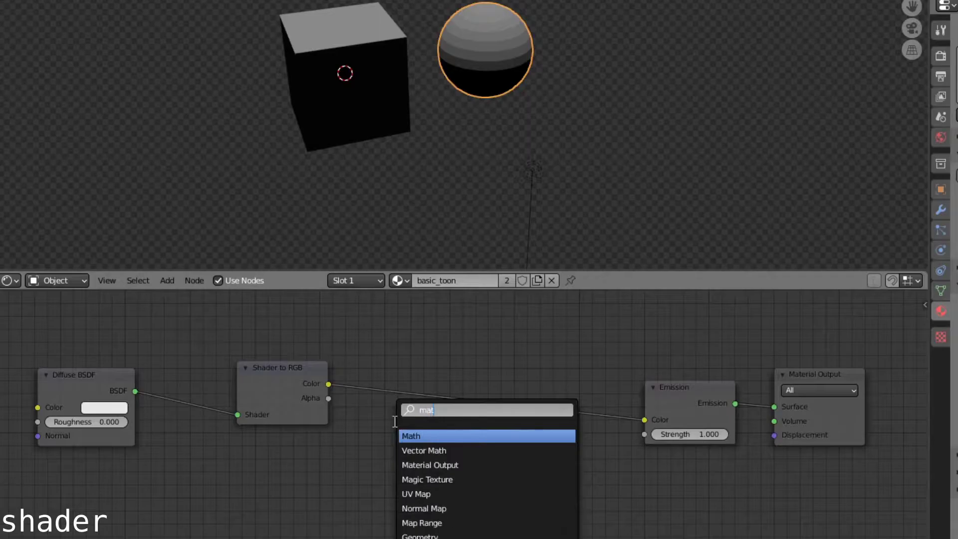
key(Return)
click(414, 374)
ctrl+scroll(481, 409, down, 11)
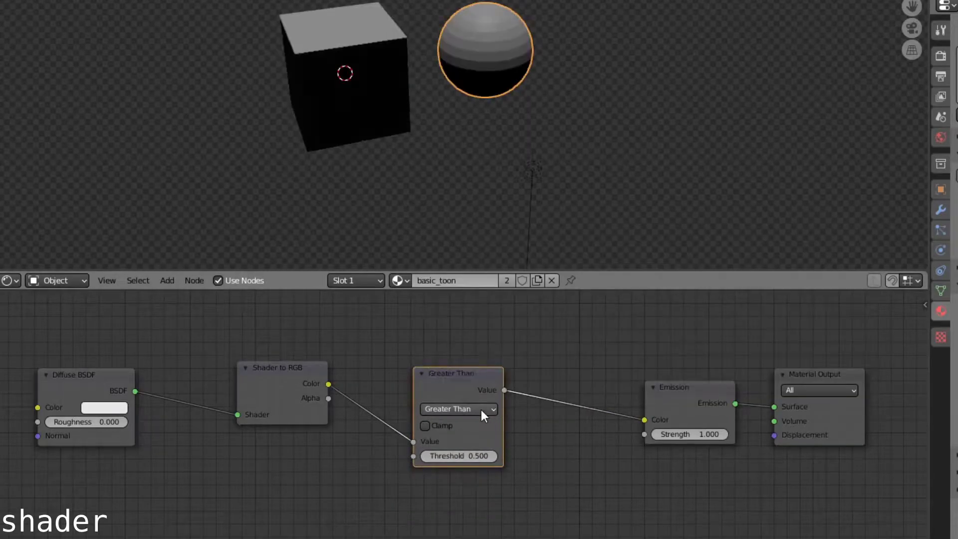
click(457, 456)
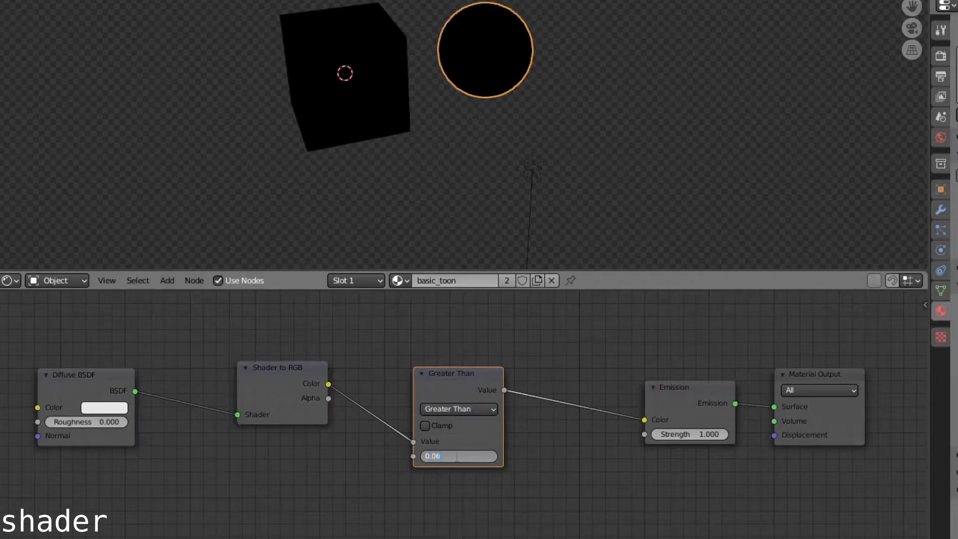
key(Return)
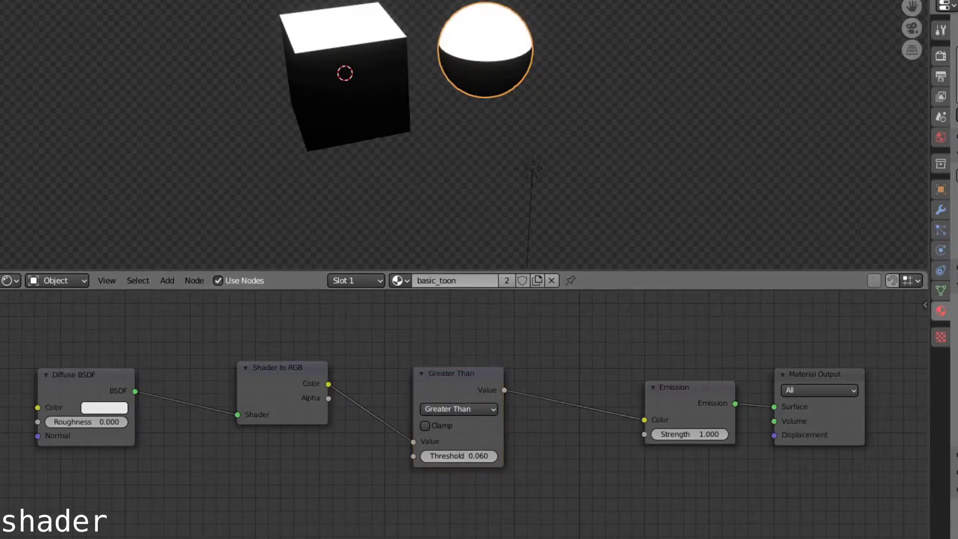
Insert a Mix color node before Emission and connect the Greater Than value to its Fac input
key(shift+a)
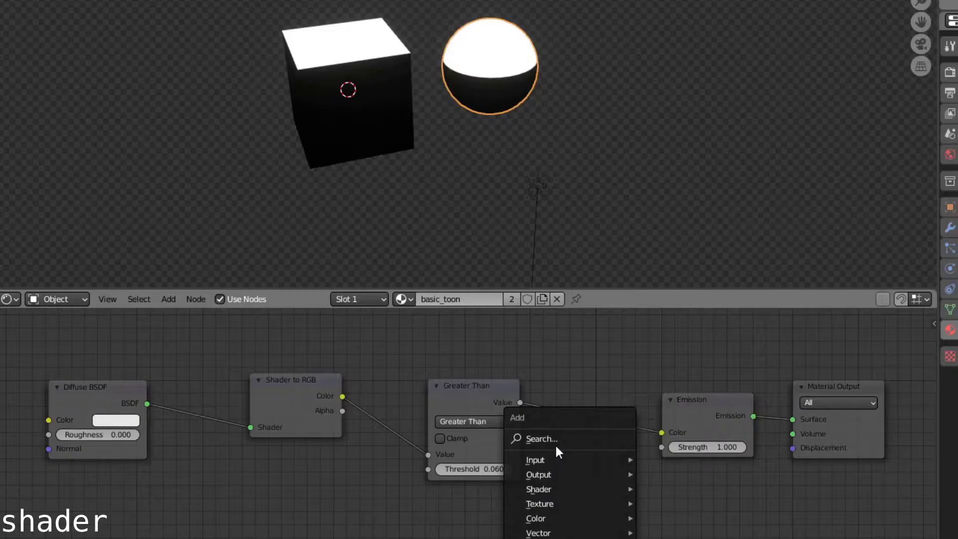
click(539, 432)
text(mix)
key(Return)
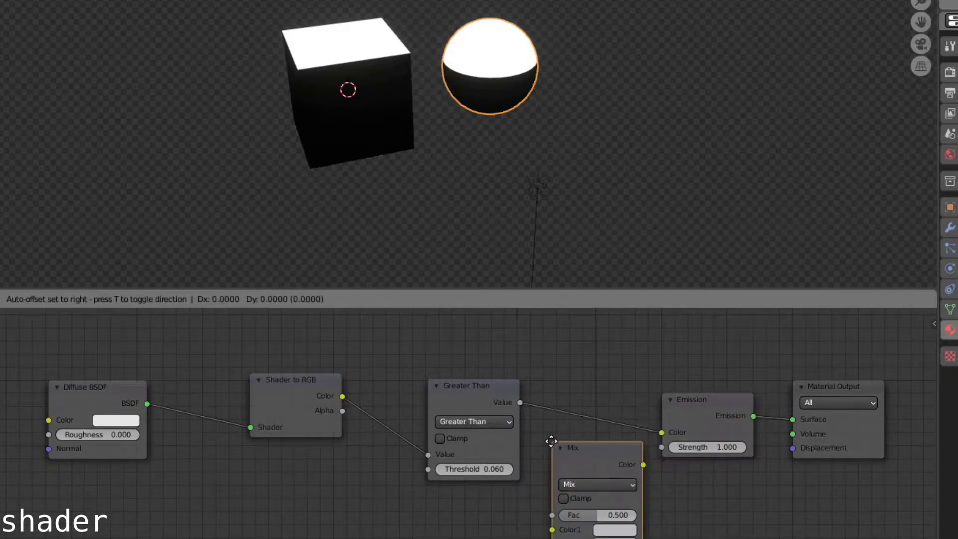
click(572, 391)
mouse_move(572, 480)
mouse_down()
mouse_move(580, 484)
mouse_move(572, 466)
mouse_up()
Set the Mix node's Color1 to black and its Color2 to green
click(632, 481)
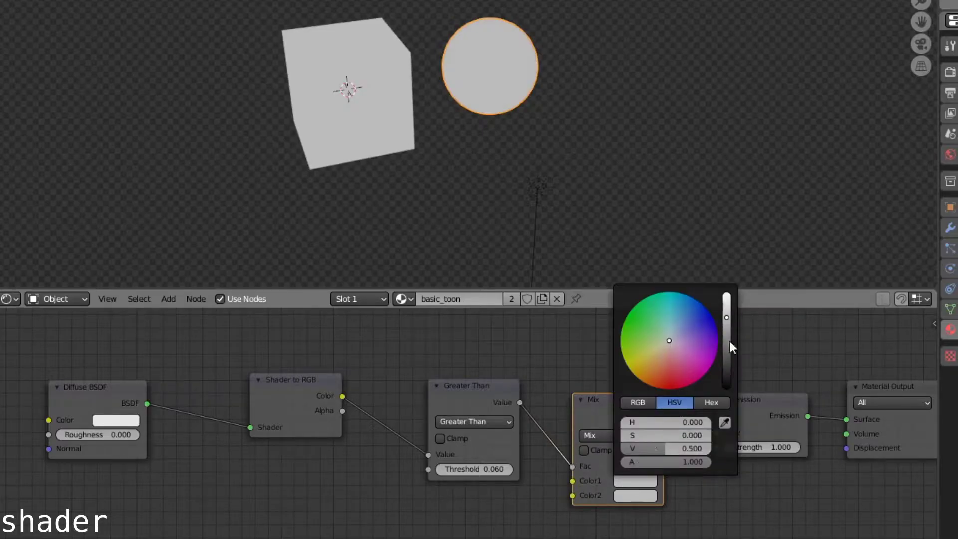
drag(730, 340, 720, 407)
click(622, 496)
click(625, 332)
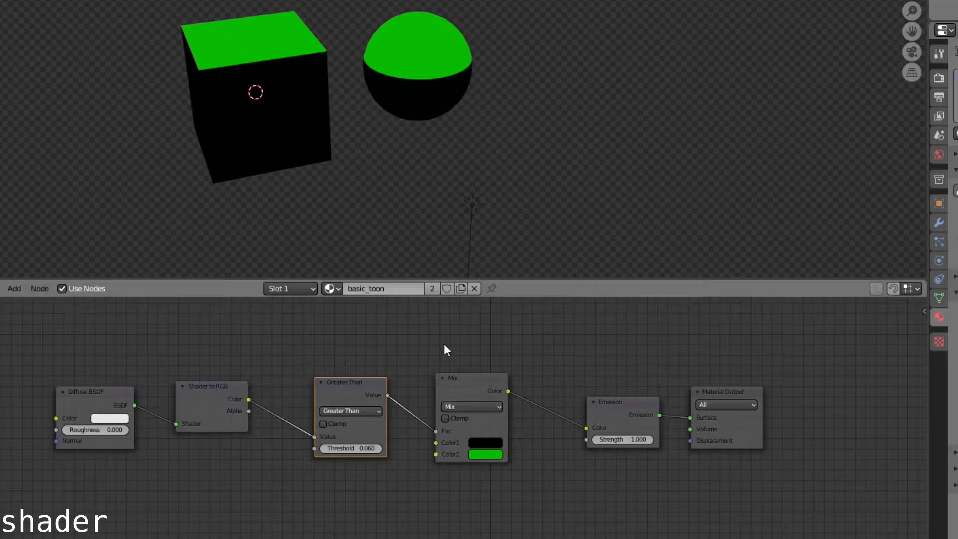
Duplicate the Greater Than and Mix nodes together and place the copies below the originals
click(460, 382)
shift+click(343, 396)
middle_drag(415, 434, 407, 369)
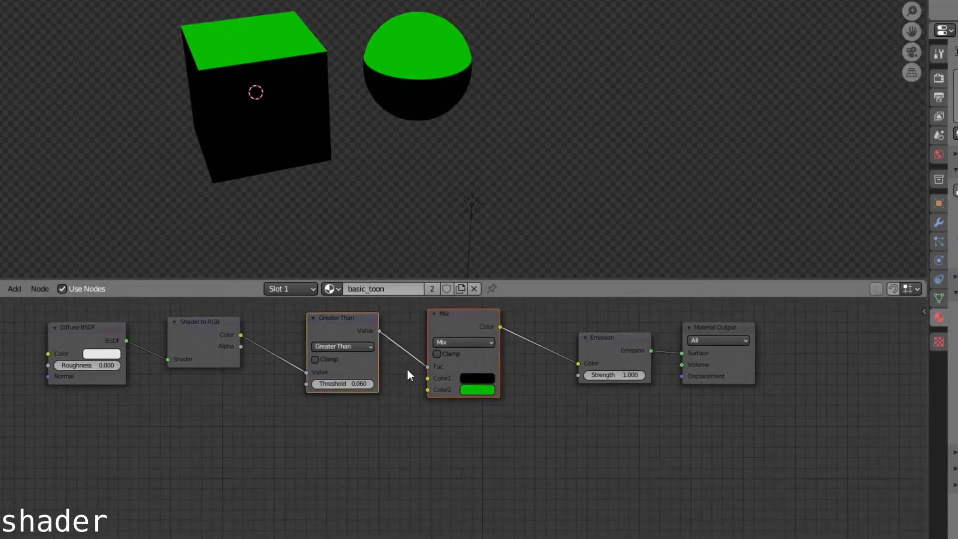
key(shift+d)
click(404, 498)
Connect Shader to RGB's Color to the duplicated Greater Than node and the first Mix output to the duplicated Mix's Color1
drag(304, 500, 240, 335)
drag(451, 458, 536, 456)
drag(491, 335, 464, 327)
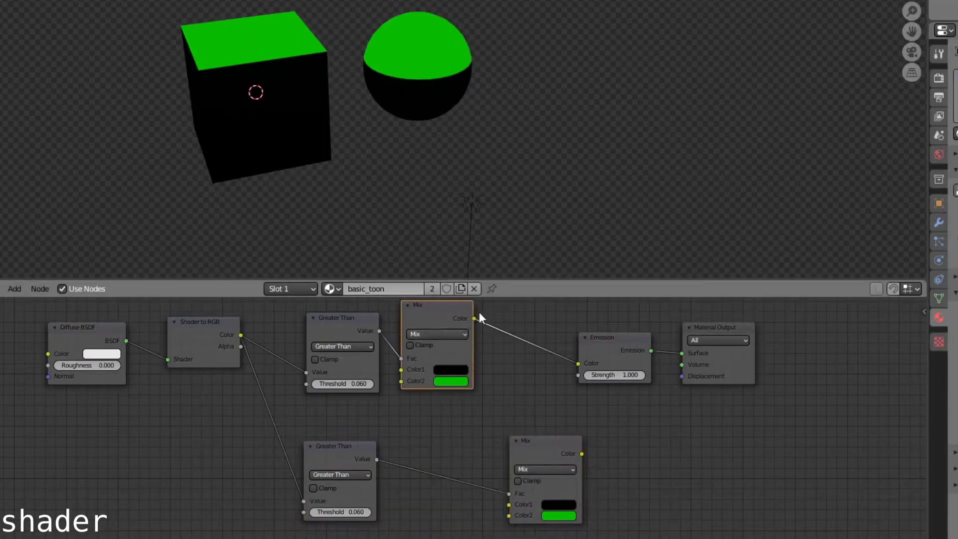
drag(500, 395, 509, 495)
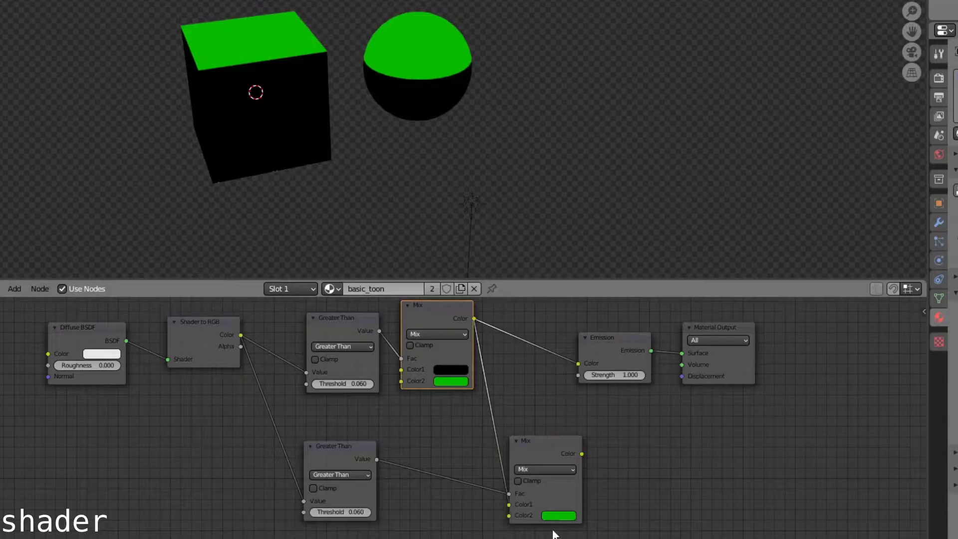
Set the duplicated Mix node's Color2 to a bright, slightly less saturated green
click(558, 515)
drag(557, 393, 560, 395)
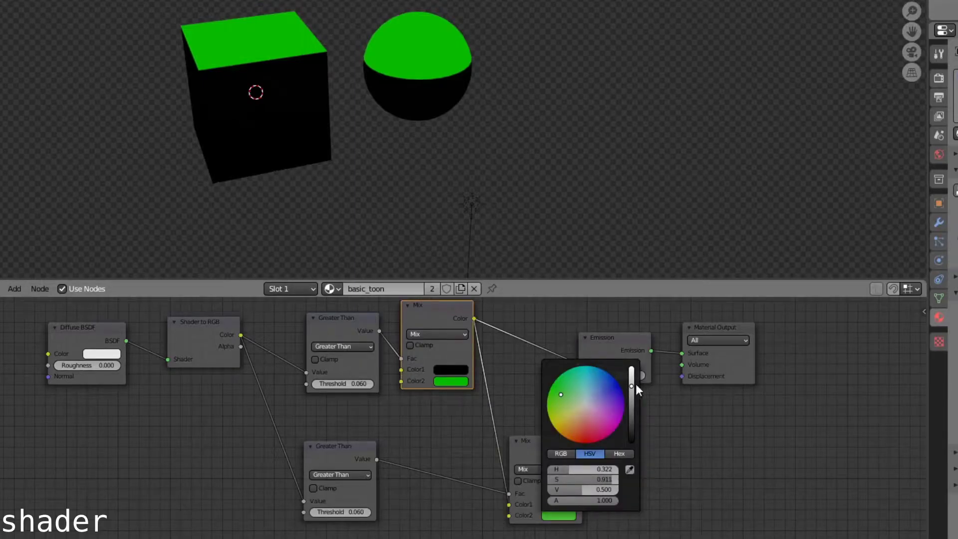
drag(632, 385, 633, 367)
Connect the duplicated Mix output to Emission's Color and set the duplicated Greater Than threshold to 0.17
drag(582, 454, 579, 363)
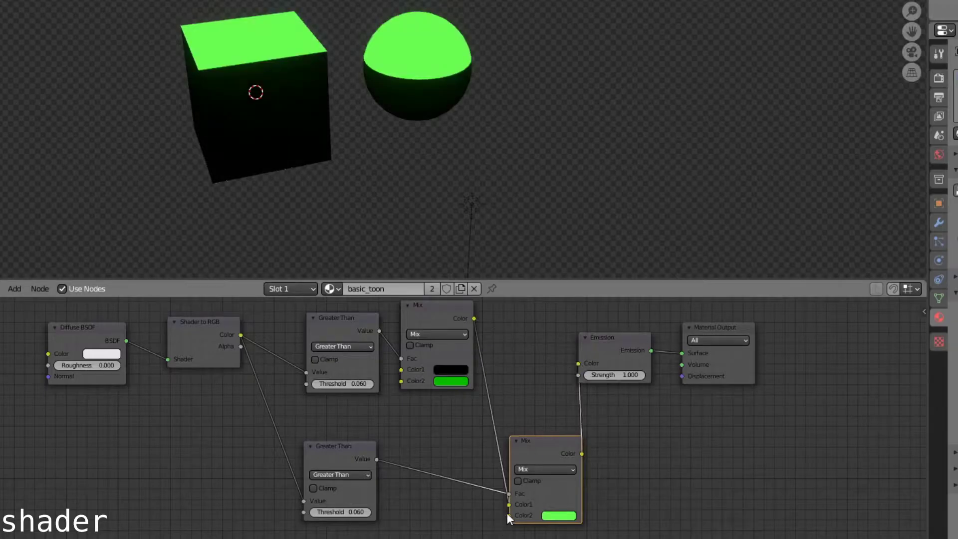
drag(340, 512, 369, 512)
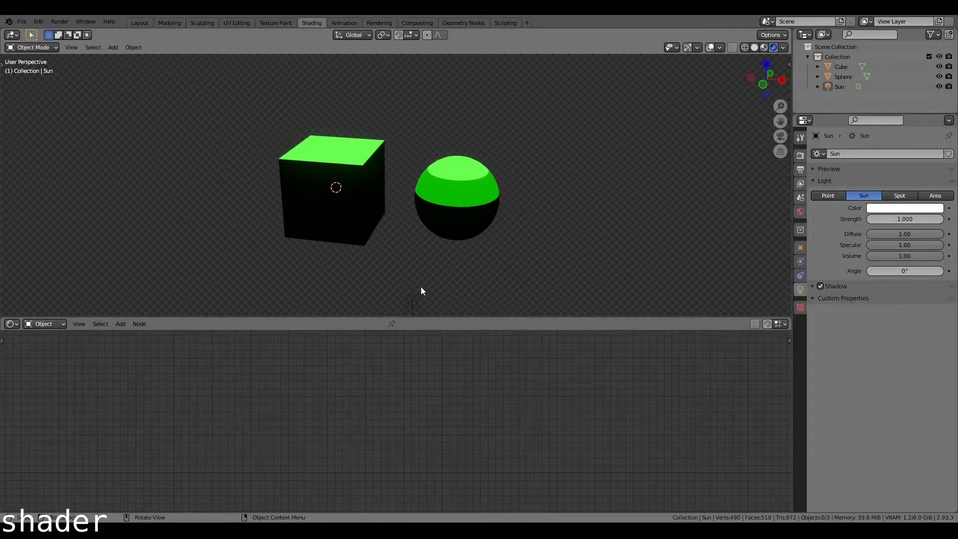
Rotate the cube freely so it sits tilted under the sun light
click(421, 287)
middle_drag(436, 298, 479, 227)
key(r)
key(r)
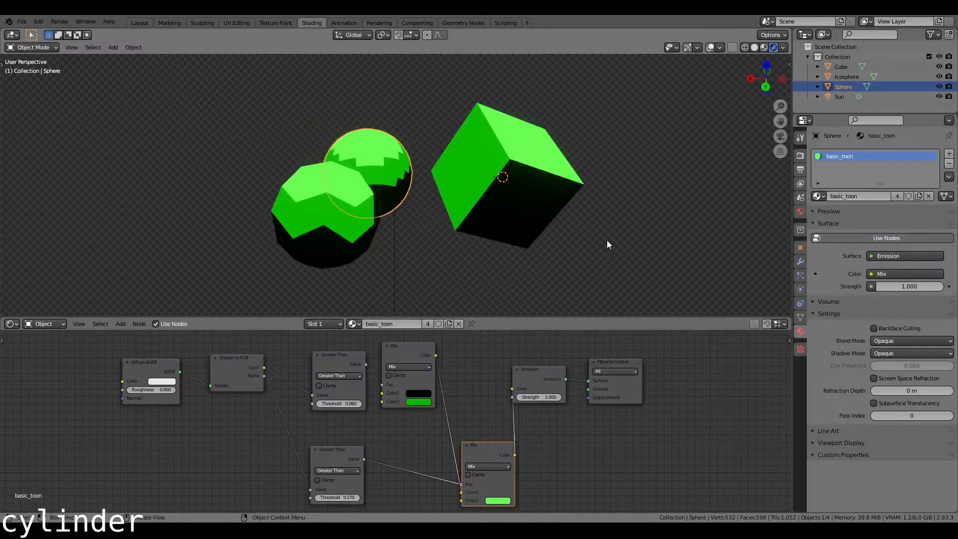
Compare the toon-shaded objects in solid and rendered viewport shading from several angles
middle_drag(602, 241, 567, 229)
key(z)
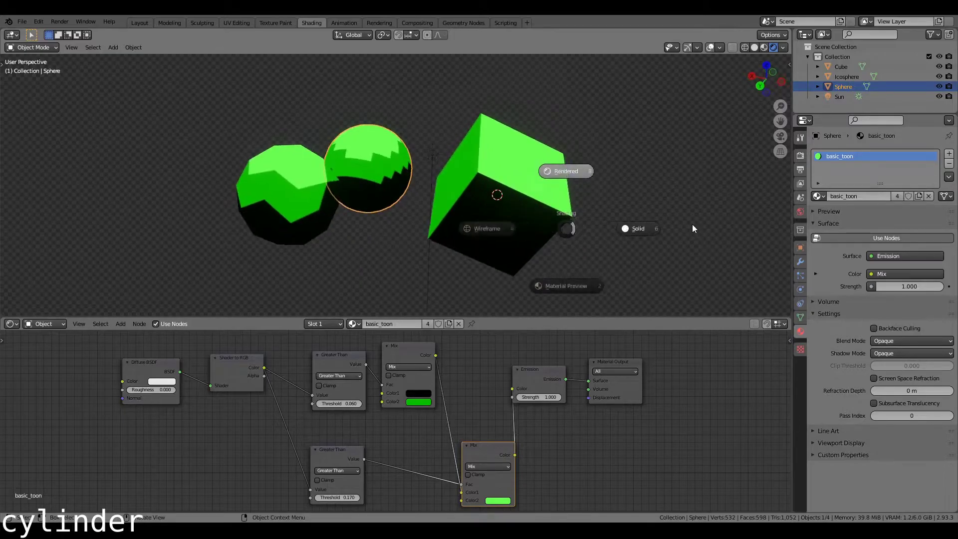
click(693, 223)
middle_drag(693, 224, 656, 229)
key(z)
click(655, 204)
middle_drag(459, 251, 492, 241)
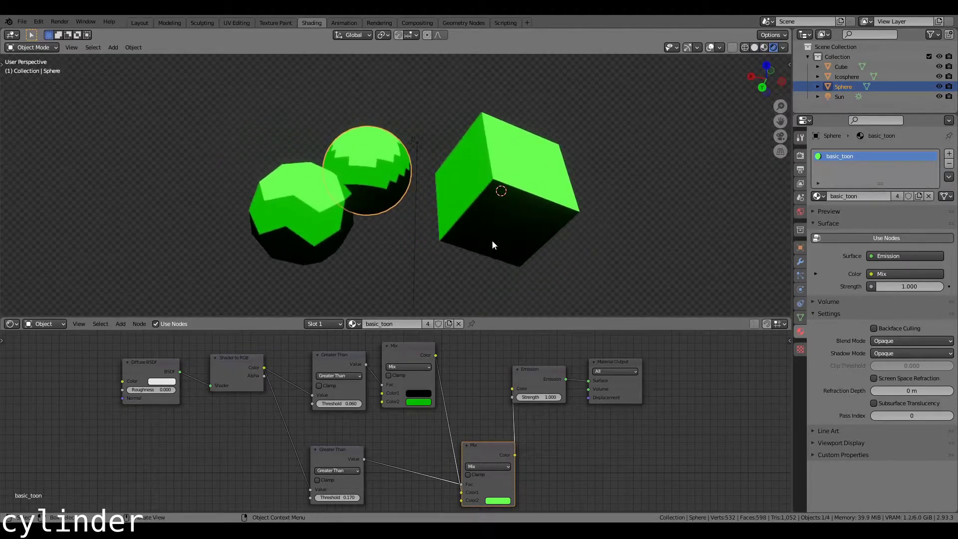
Apply smooth shading to the sphere and to the icosphere
right_click(380, 165)
click(380, 164)
click(313, 220)
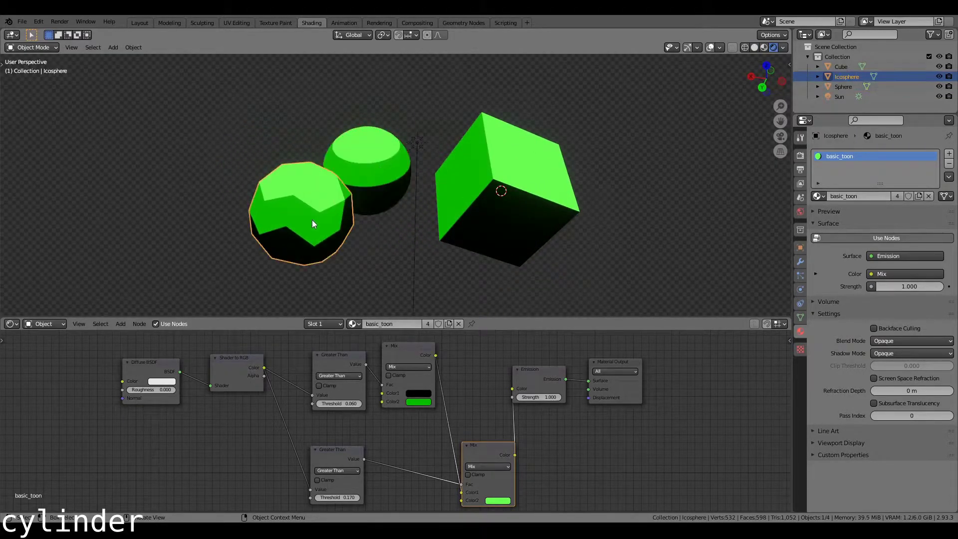
right_click(313, 220)
click(313, 219)
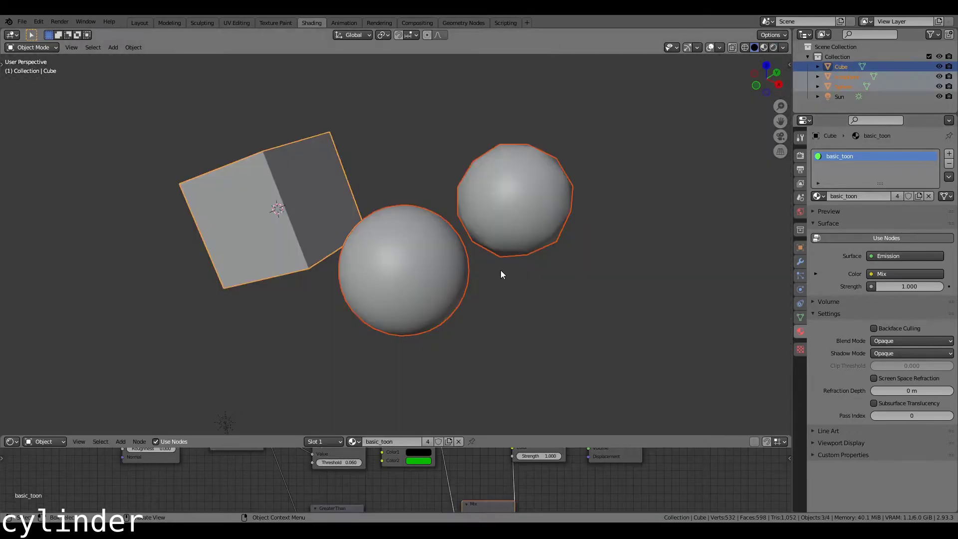
Try flat shading on the selected cube, sphere and icosphere, then set all three to smooth shading
middle_drag(507, 273, 507, 260)
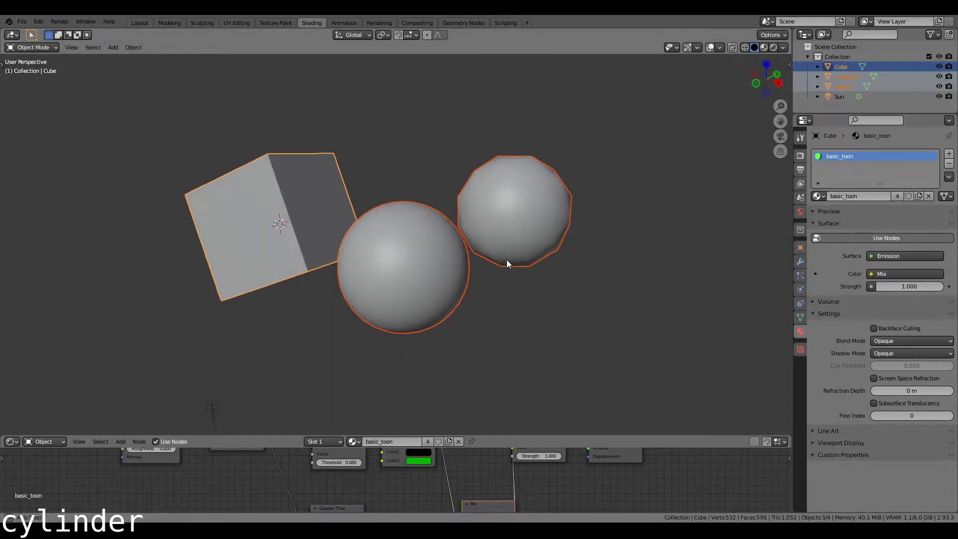
right_click(513, 222)
click(514, 233)
right_click(520, 213)
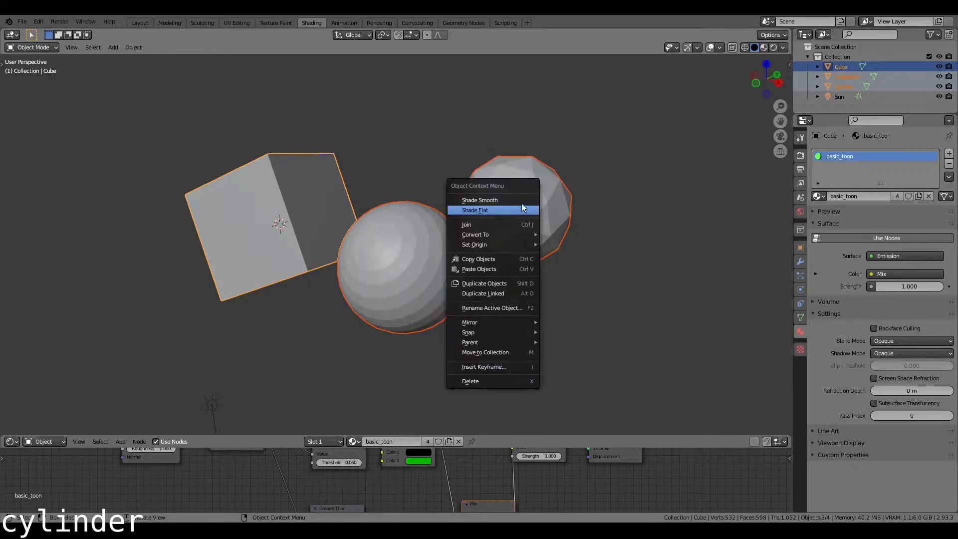
click(469, 203)
Enter Edit Mode on the three meshes and display their vertex, split and face normals
key(Tab)
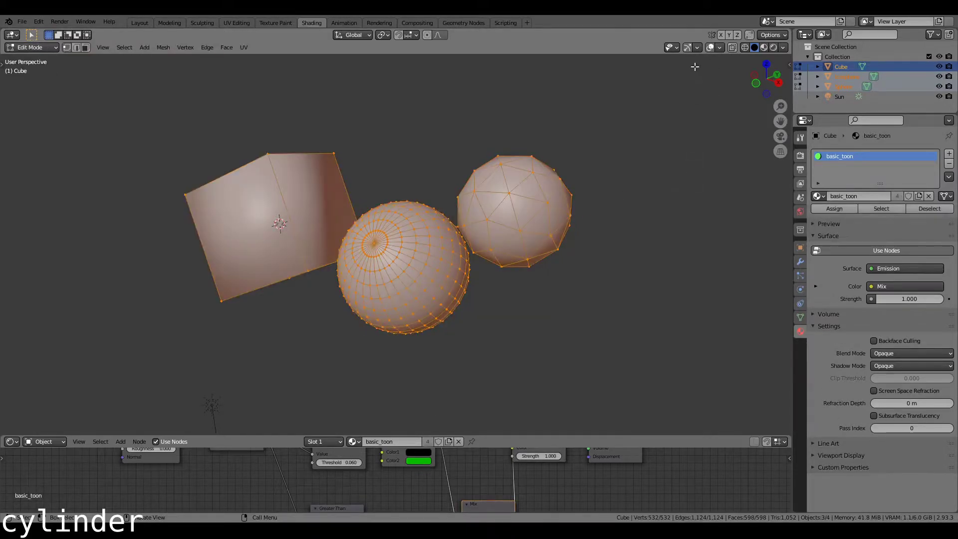
click(719, 49)
drag(684, 405, 662, 407)
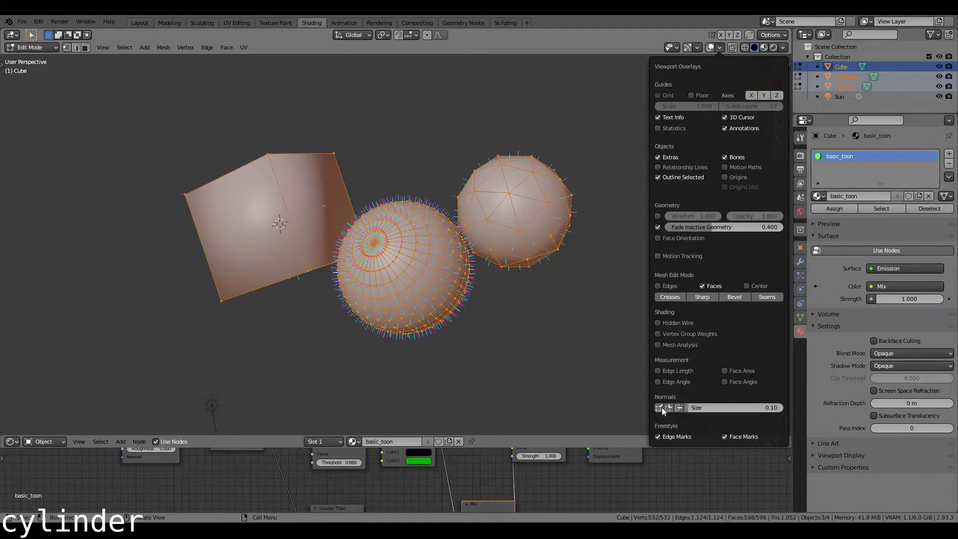
Inspect the normals displayed on the cube, sphere and icosphere up close from another angle
middle_drag(545, 310, 611, 236)
scroll(532, 232, up, 1)
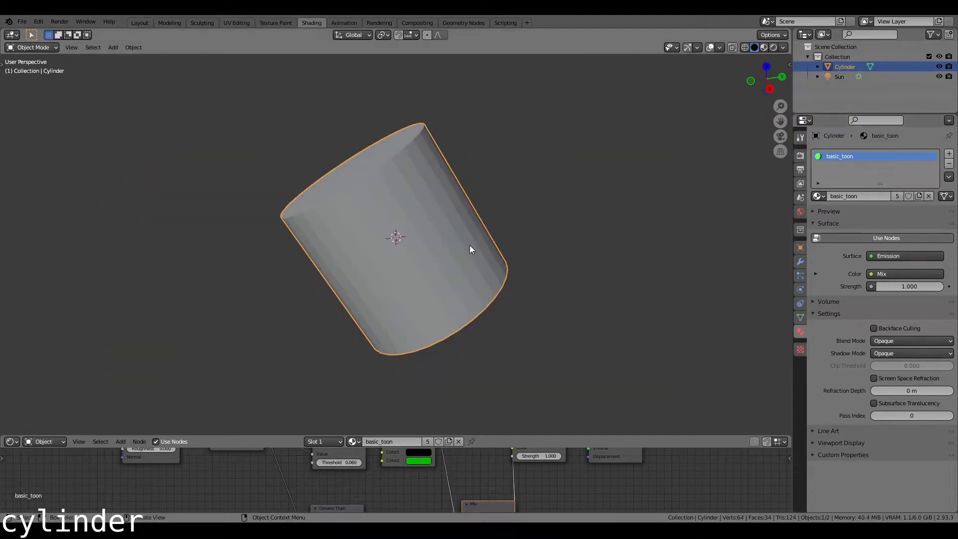
Try smooth shading on the cylinder, set it back to flat shading and show it in rendered viewport shading
right_click(486, 237)
click(485, 238)
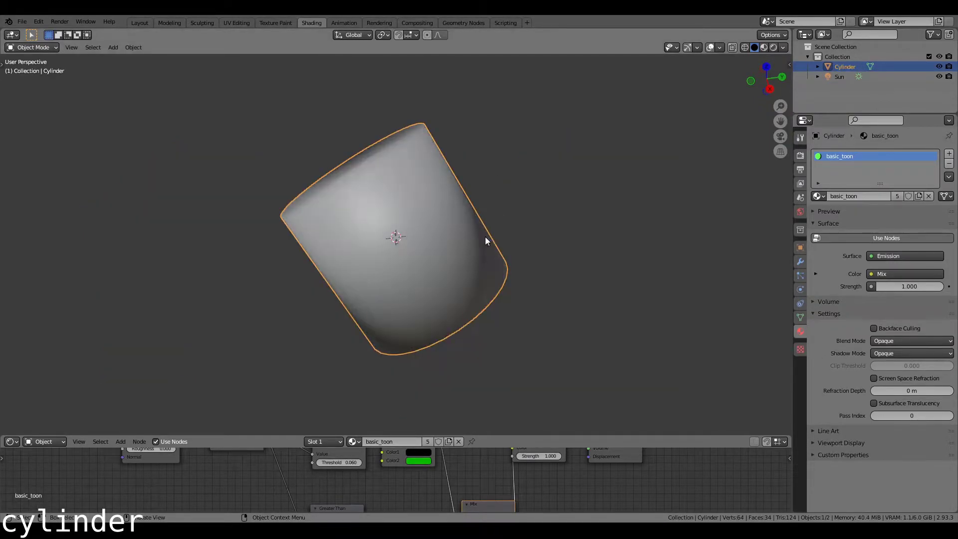
right_click(485, 236)
click(478, 244)
key(z)
click(499, 257)
Try smooth shading on the toon-shaded cylinder in the rendered view, then return it to flat shading
right_click(513, 276)
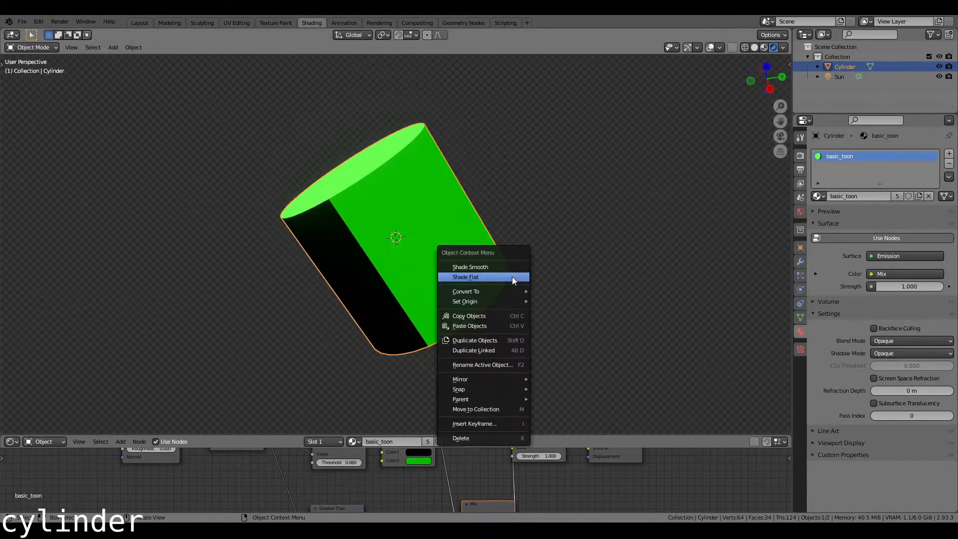
click(512, 267)
right_click(585, 280)
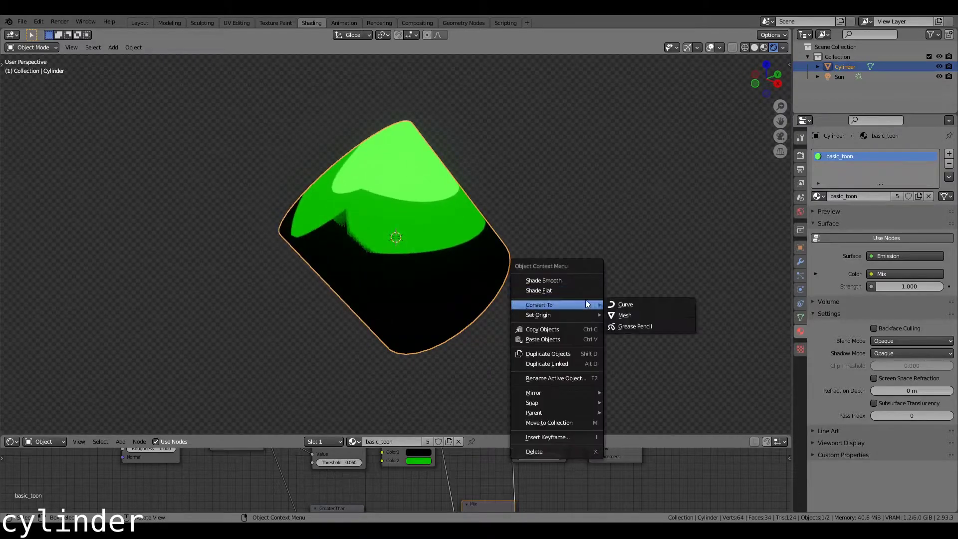
click(586, 291)
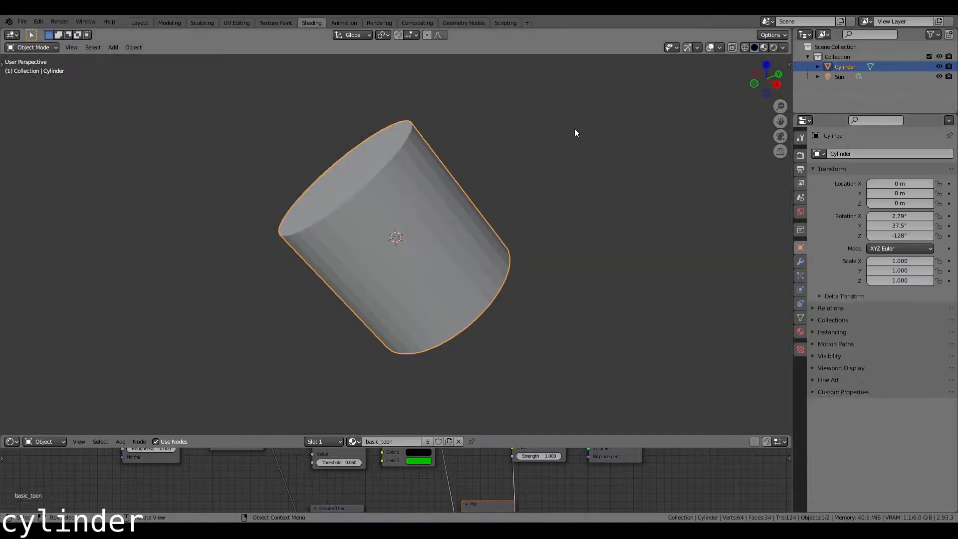
Apply smooth shading to the cylinder and enable Auto Smooth in its normals settings
right_click(465, 241)
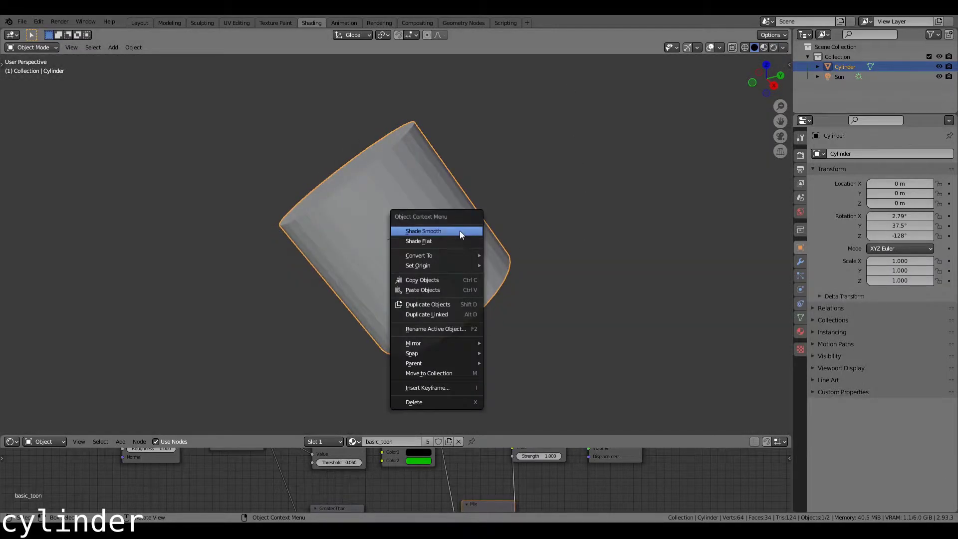
click(459, 231)
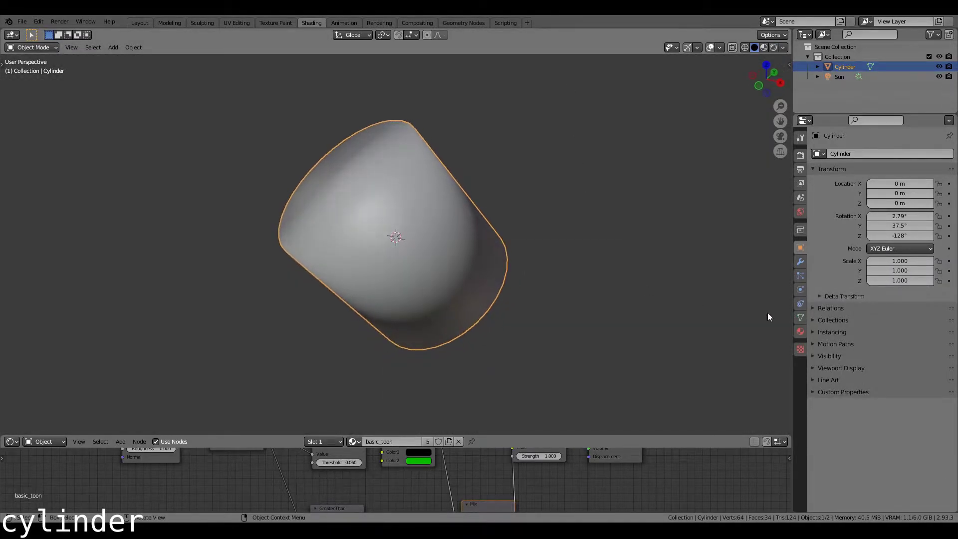
click(800, 317)
click(843, 325)
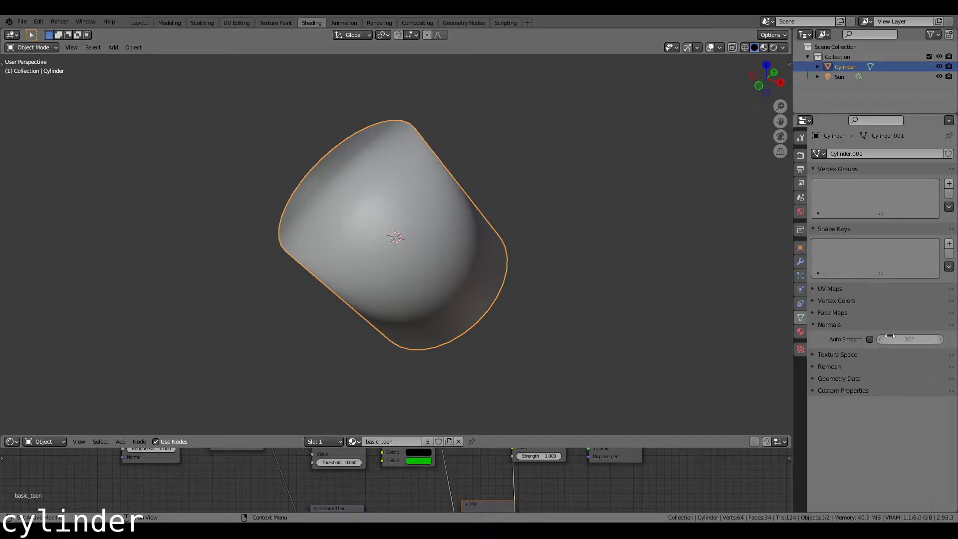
click(871, 339)
middle_drag(615, 343, 391, 288)
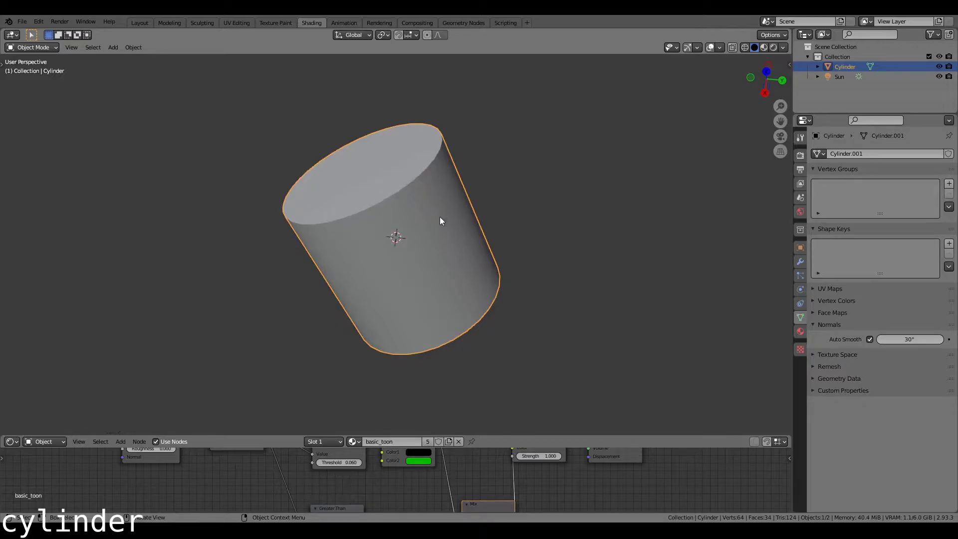
Show the cylinder in rendered viewport shading and trackball-rotate it to check how the toon bands fall on it
mouse_move(440, 221)
middle_down()
mouse_move(466, 176)
mouse_move(448, 230)
mouse_move(394, 153)
mouse_move(488, 241)
mouse_move(517, 296)
middle_up()
key(z)
click(480, 268)
key(r)
key(r)
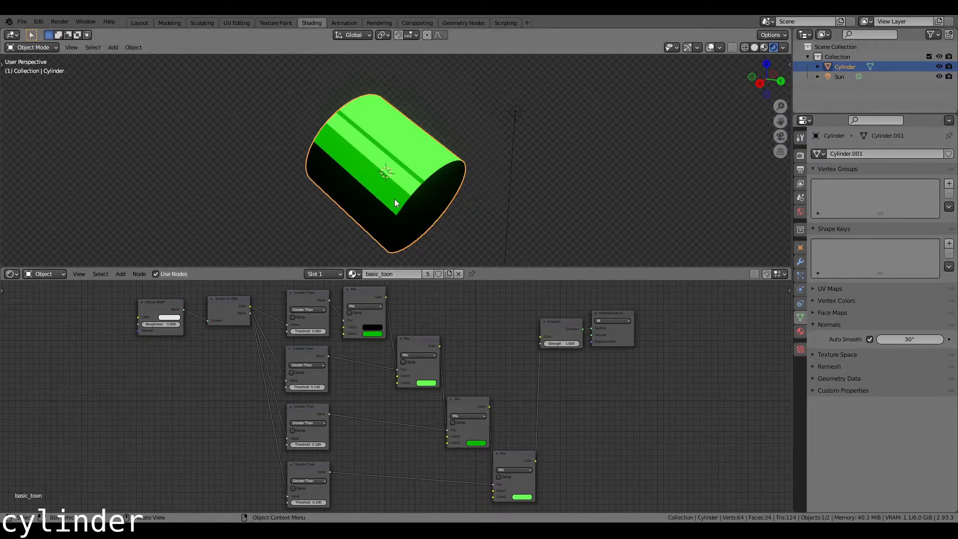
key(r)
key(r)
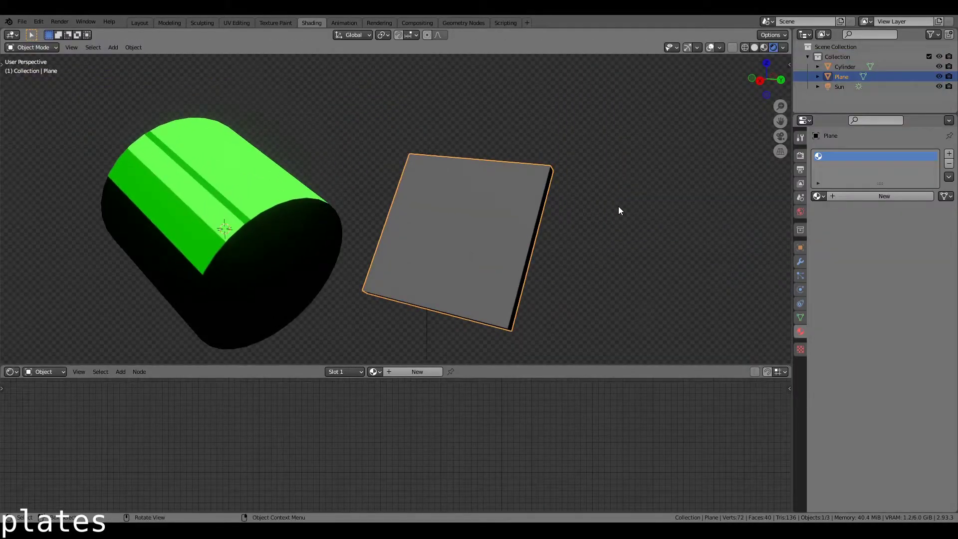
Apply smooth shading to the plate and assign it the existing basic_toon material
right_click(504, 219)
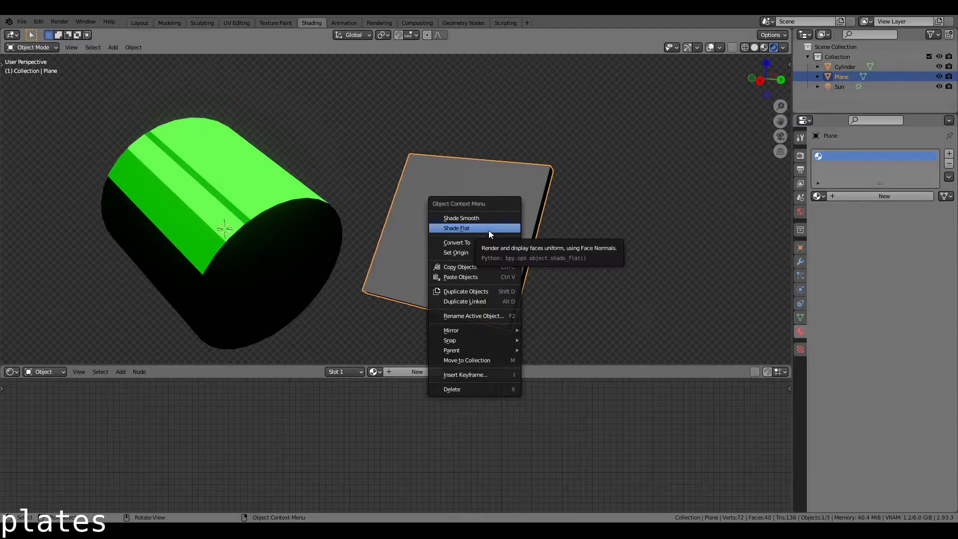
click(487, 220)
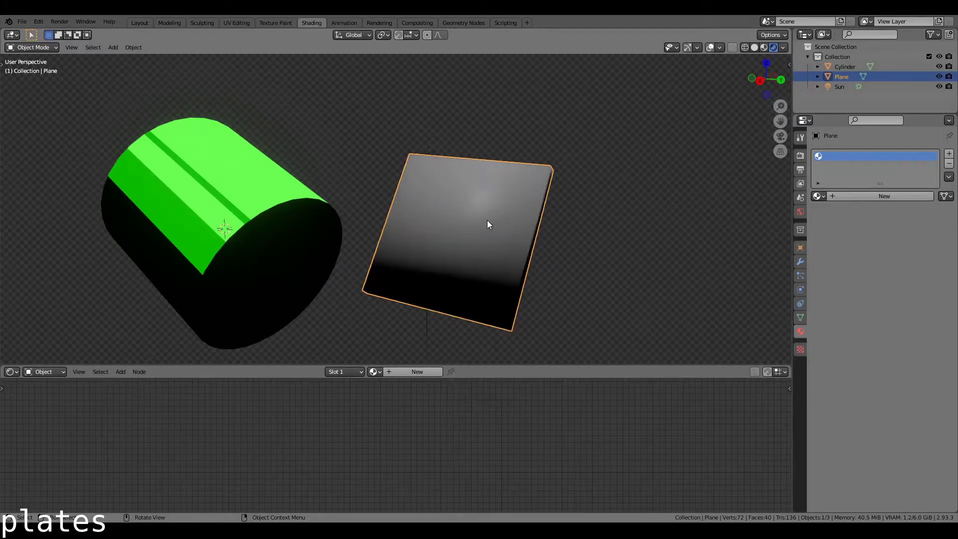
click(818, 197)
click(838, 209)
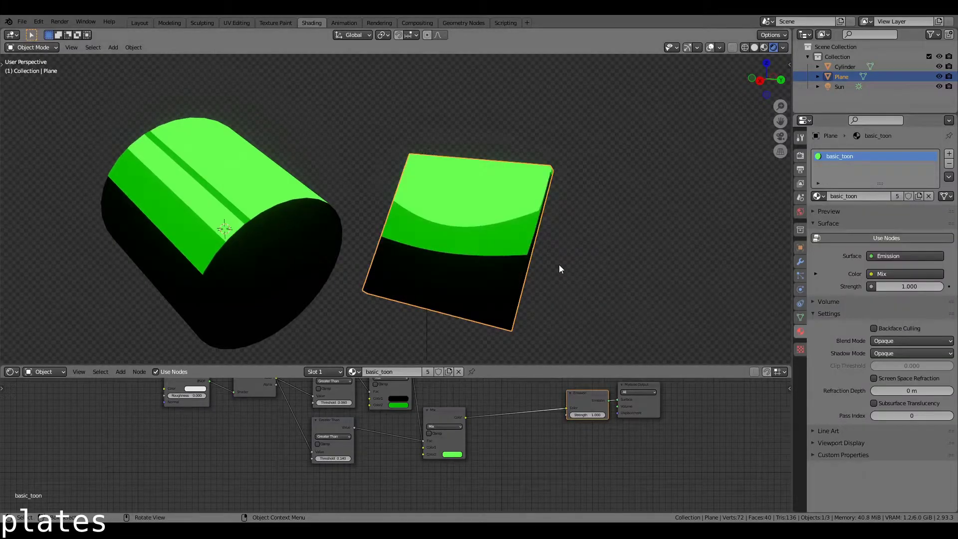
Try bevelling the edges of the plate's front face about 0.07 m wide with two segments
middle_drag(559, 264, 317, 89)
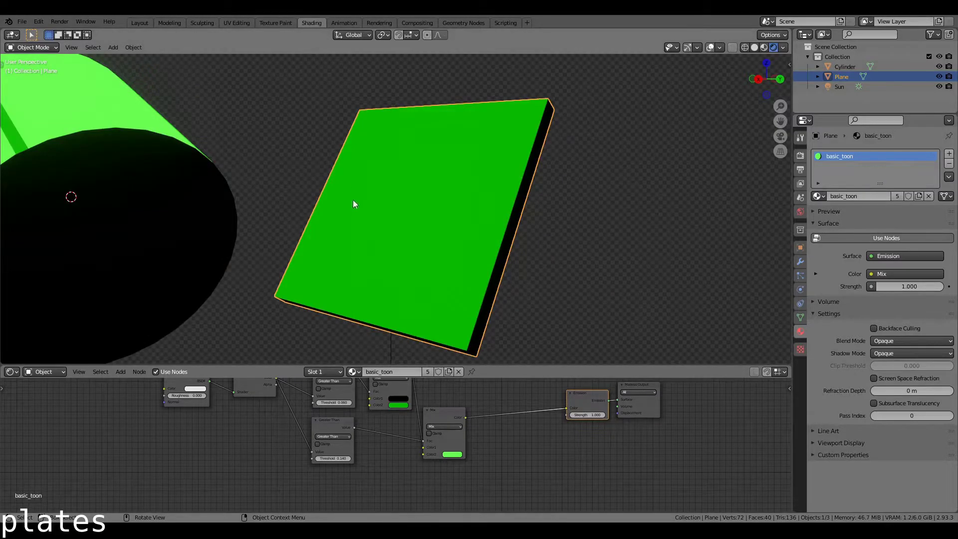
middle_drag(354, 204, 338, 233)
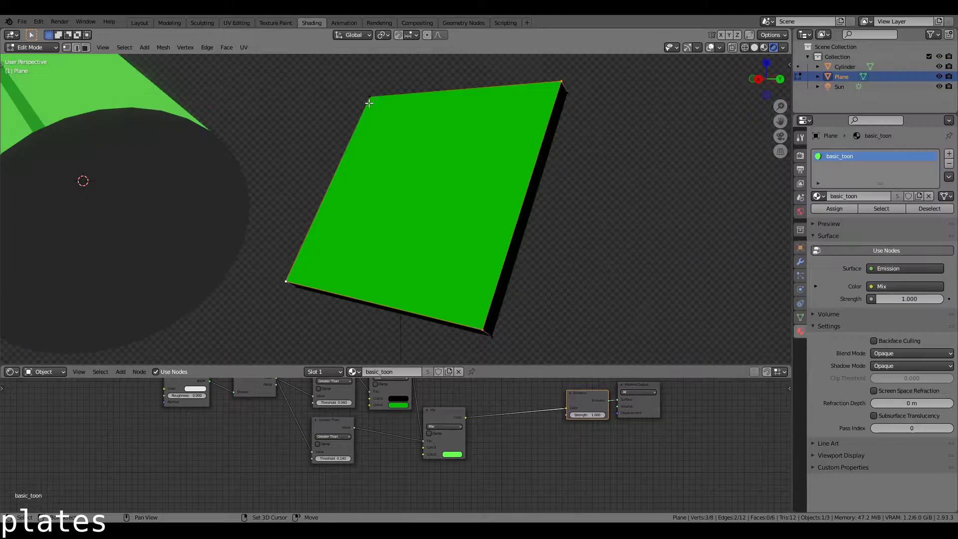
key(Tab)
middle_drag(593, 194, 601, 156)
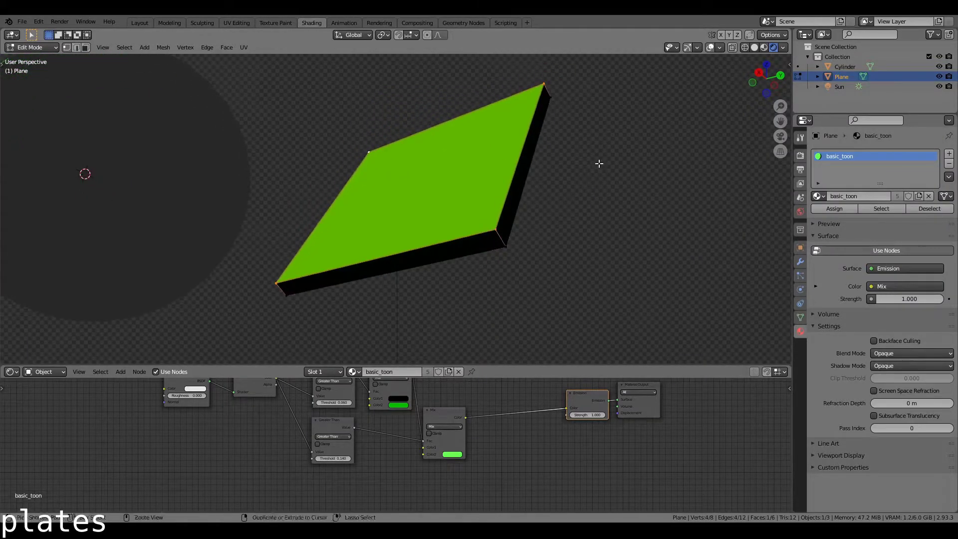
key(ctrl+b)
scroll(584, 187, up, 1)
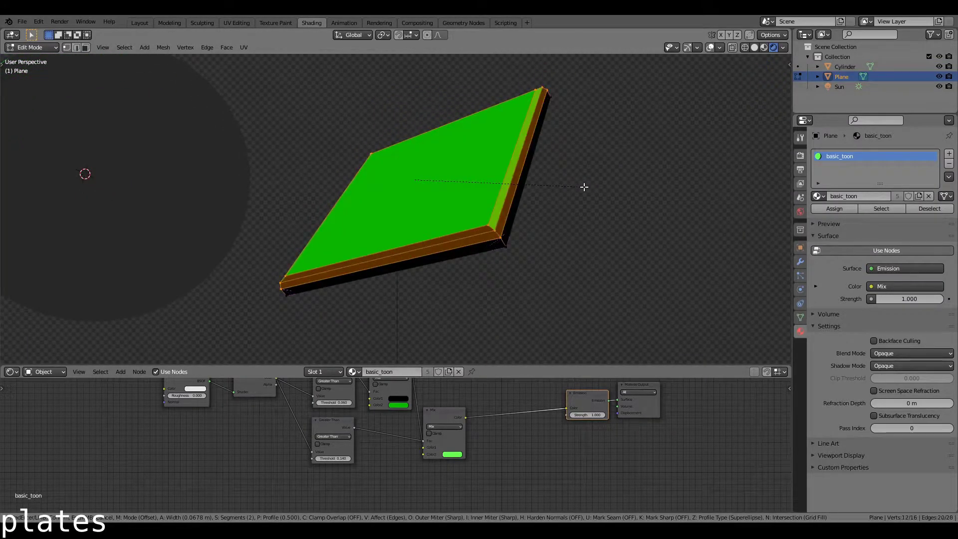
click(584, 187)
key(Tab)
middle_drag(397, 202, 610, 155)
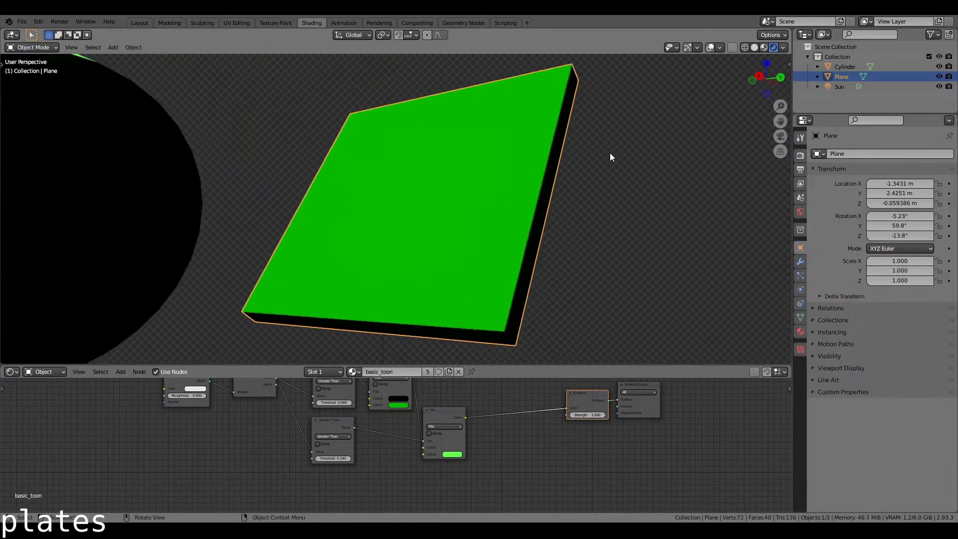
Apply smooth shading to the plate and enable Auto Smooth with an angle of 180°
right_click(565, 144)
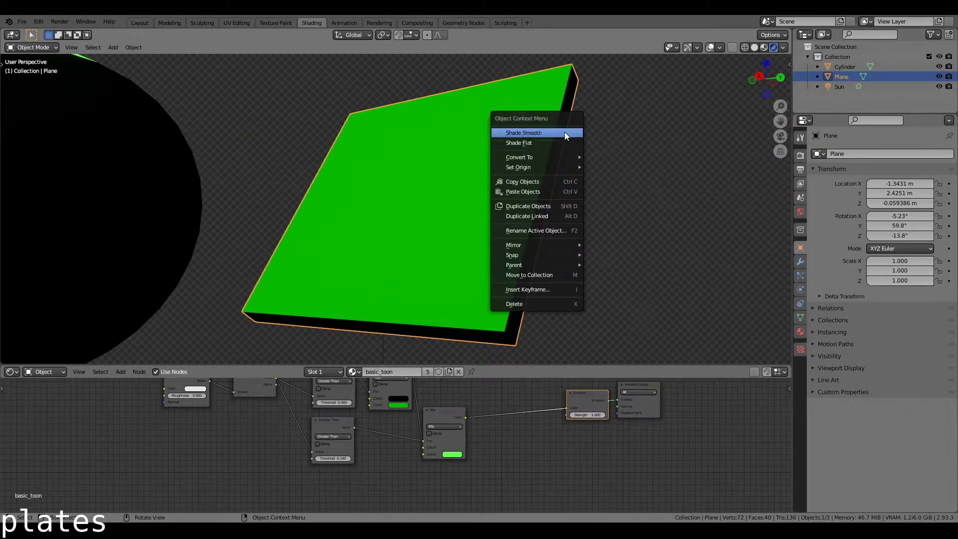
click(564, 132)
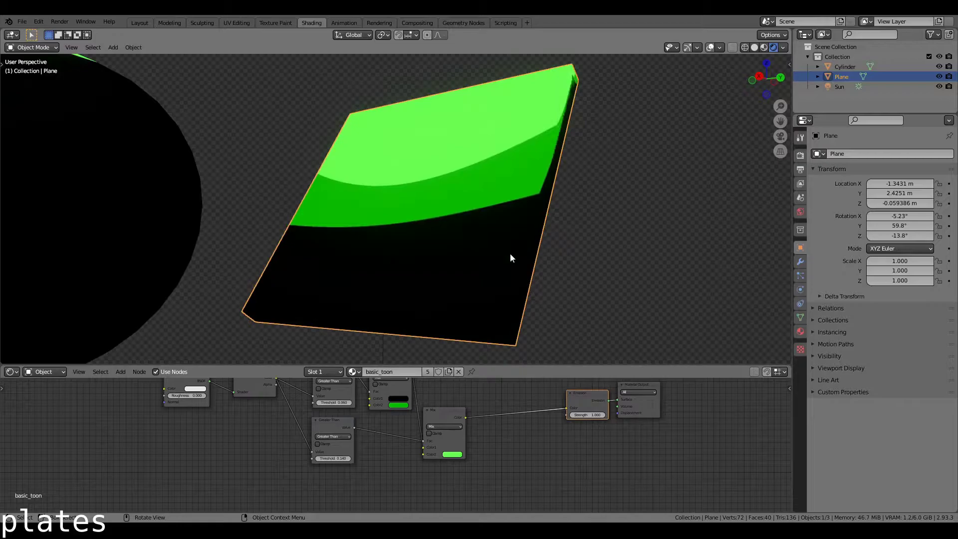
click(800, 318)
click(845, 325)
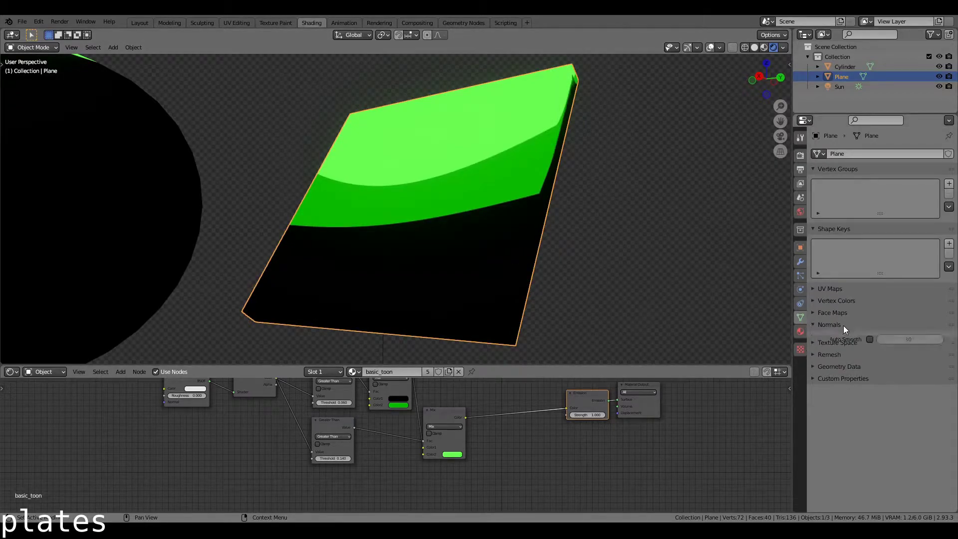
click(871, 340)
click(938, 340)
text(18)
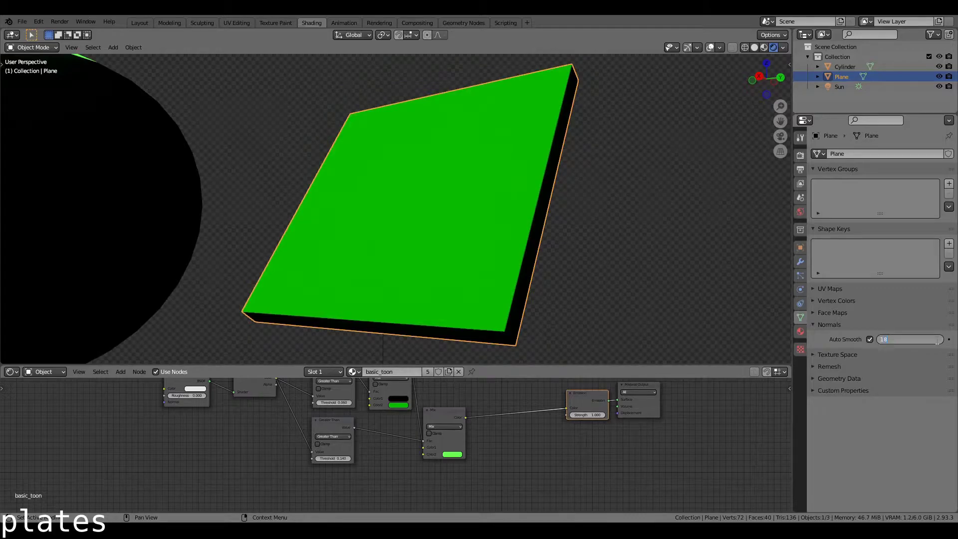
text(0)
key(Return)
Inset the plate's large front face by about 0.05 m in Edit Mode
mouse_move(513, 179)
middle_down()
mouse_move(469, 227)
mouse_move(524, 178)
middle_up()
key(Tab)
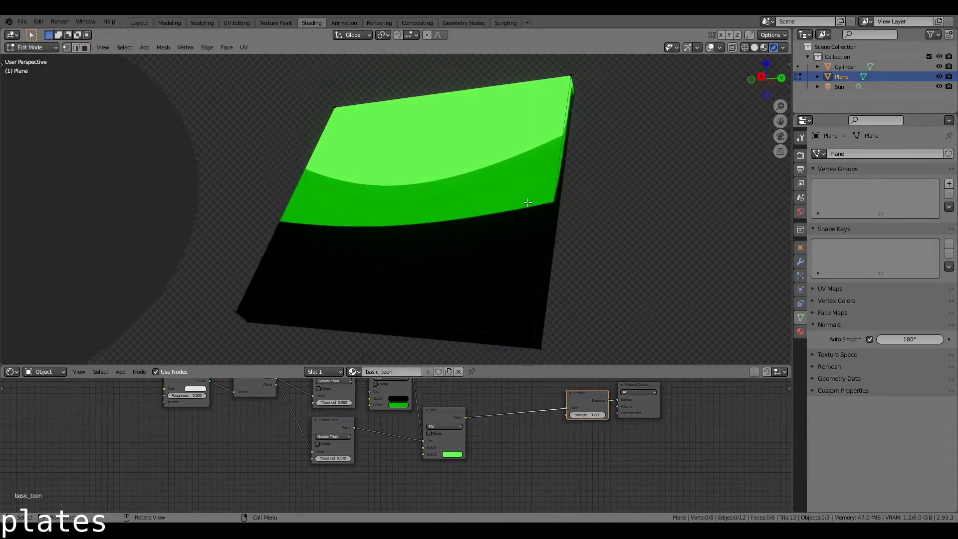
key(3)
click(521, 194)
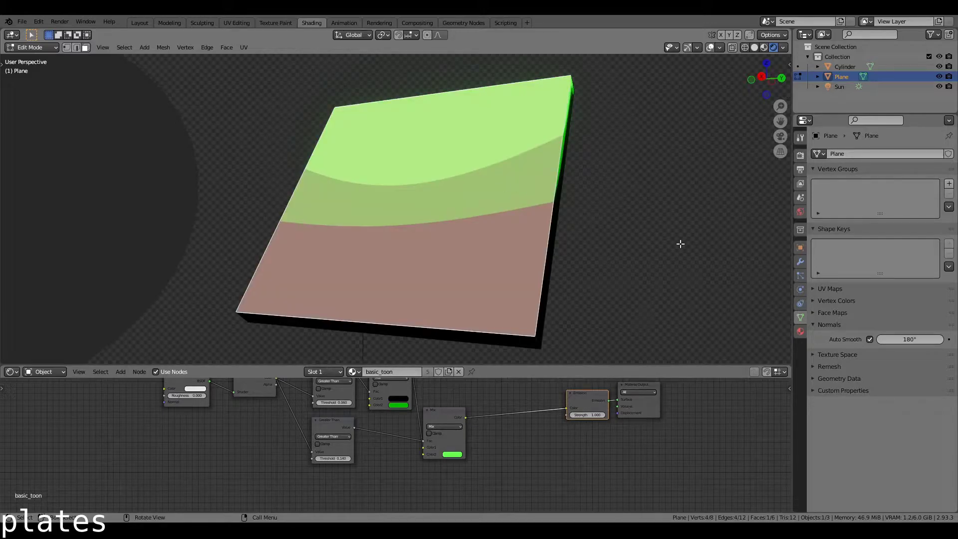
key(i)
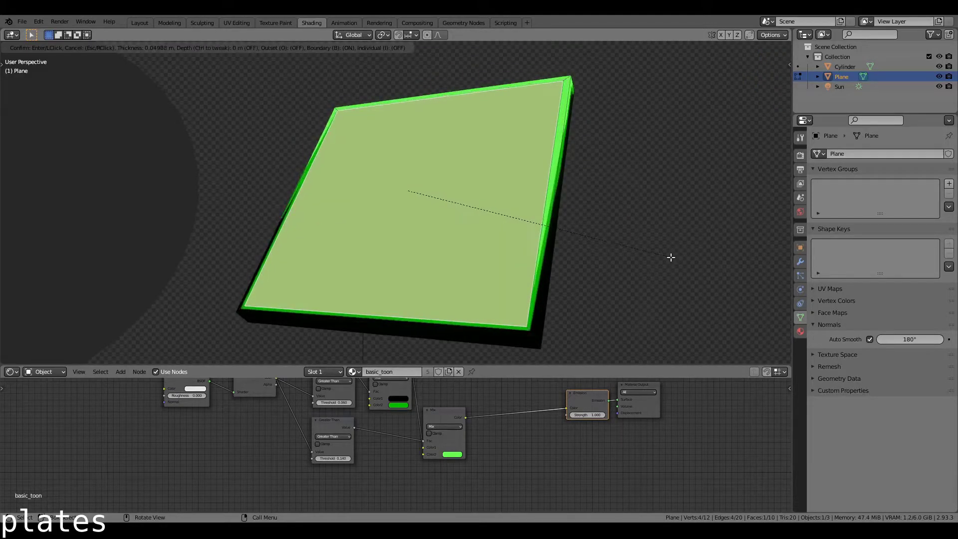
click(670, 257)
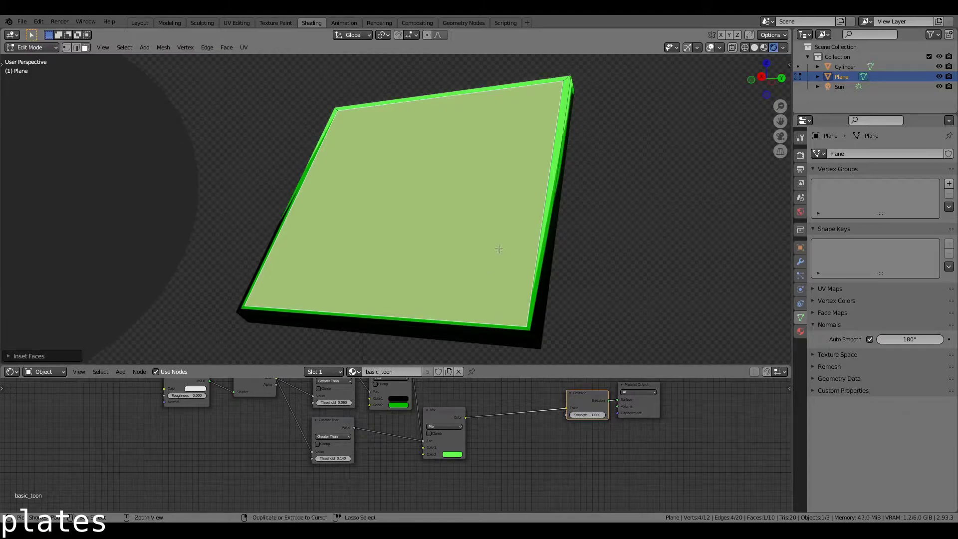
Mark the edges of the inset face as sharp, return to Object Mode and check the plate's highlighted rim
key(ctrl+e)
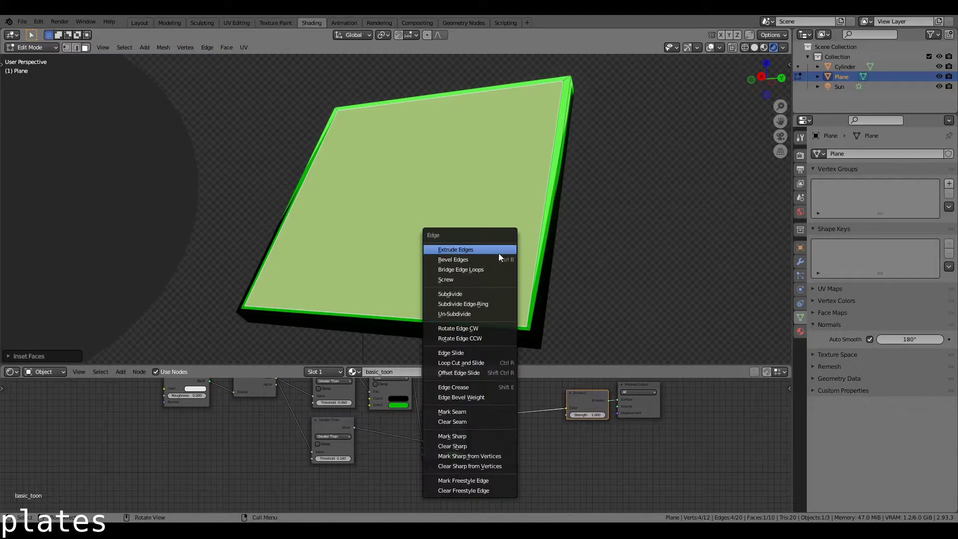
click(481, 439)
key(Tab)
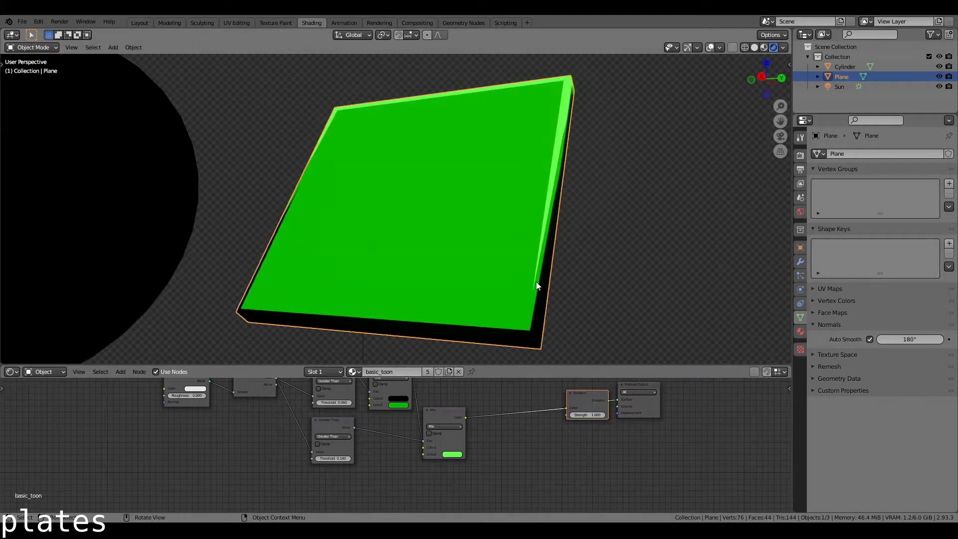
middle_drag(536, 281, 566, 277)
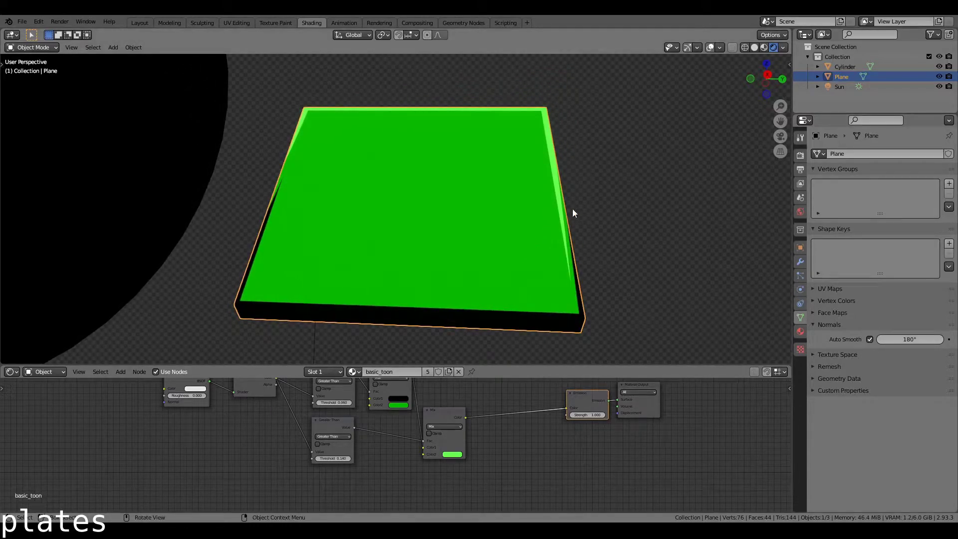
middle_drag(573, 210, 556, 219)
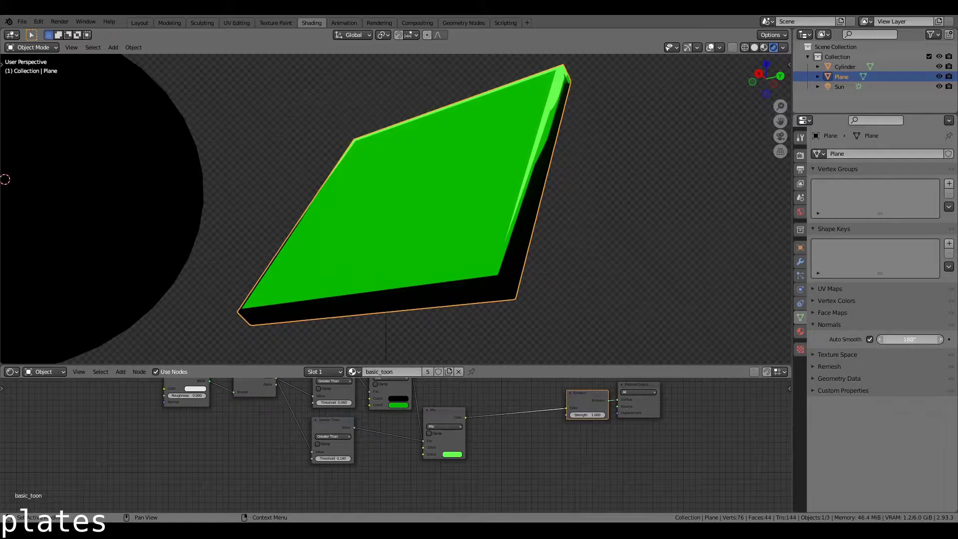
Trackball-rotate the plate to check how its face and rim react to the light, then deselect it
click(910, 340)
key(Return)
middle_drag(364, 240, 406, 260)
key(r)
key(r)
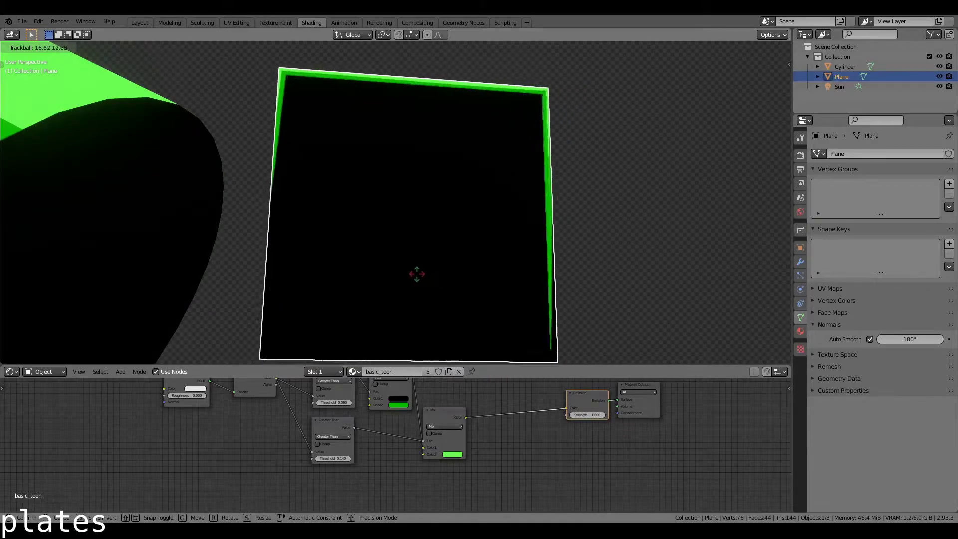
click(398, 272)
click(624, 241)
middle_drag(624, 241, 588, 224)
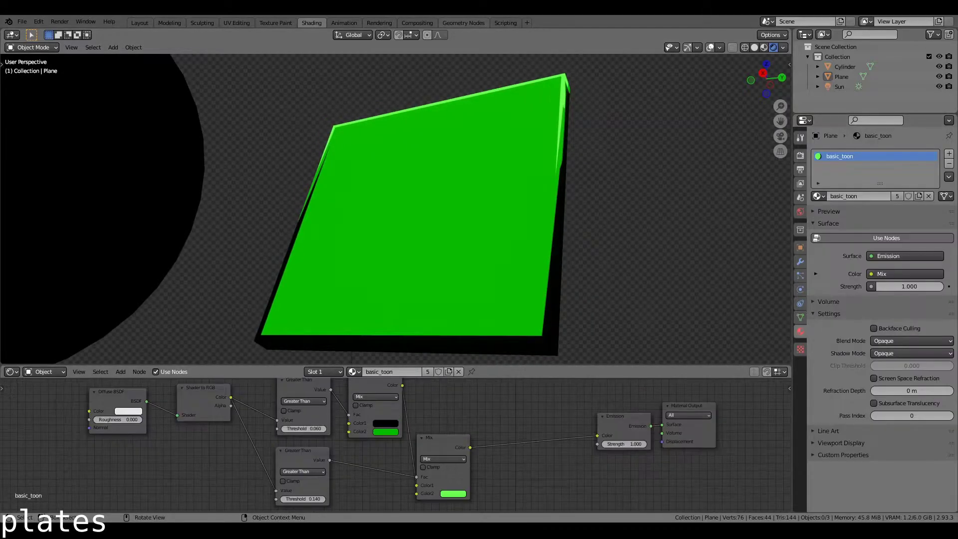
Make a separate copy of the plate's basic_toon material and name it plate_toon
click(919, 195)
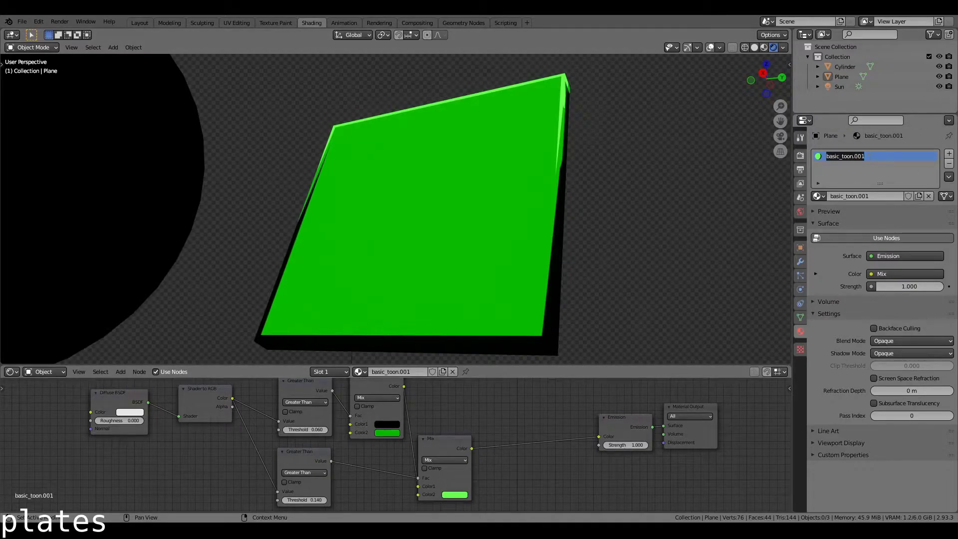
key(End)
key(BackSpace)
text(plate_toon)
key(Return)
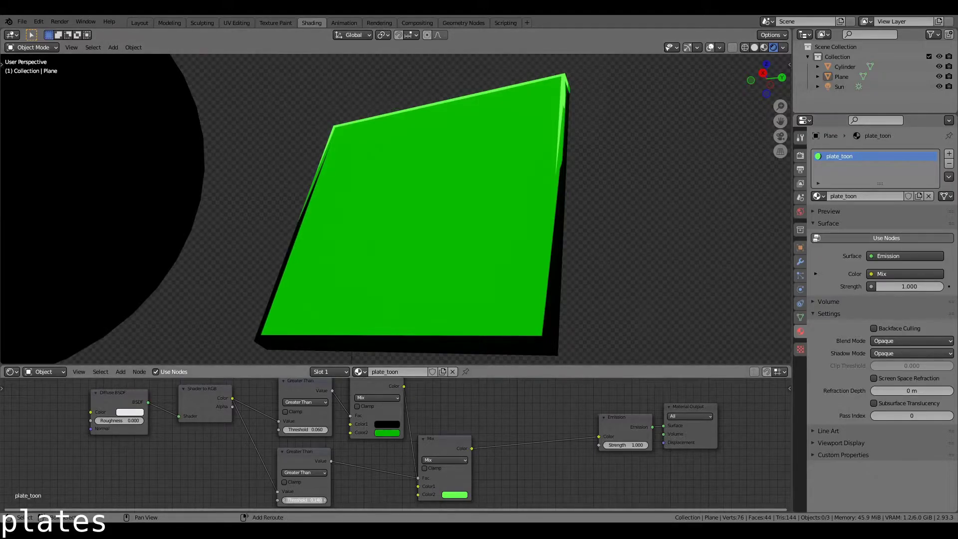
In plate_toon, set the Greater Than thresholds to 0.160 for the highlight and 0.010 for the shadow, and make the shadow colour dark green
drag(315, 500, 309, 500)
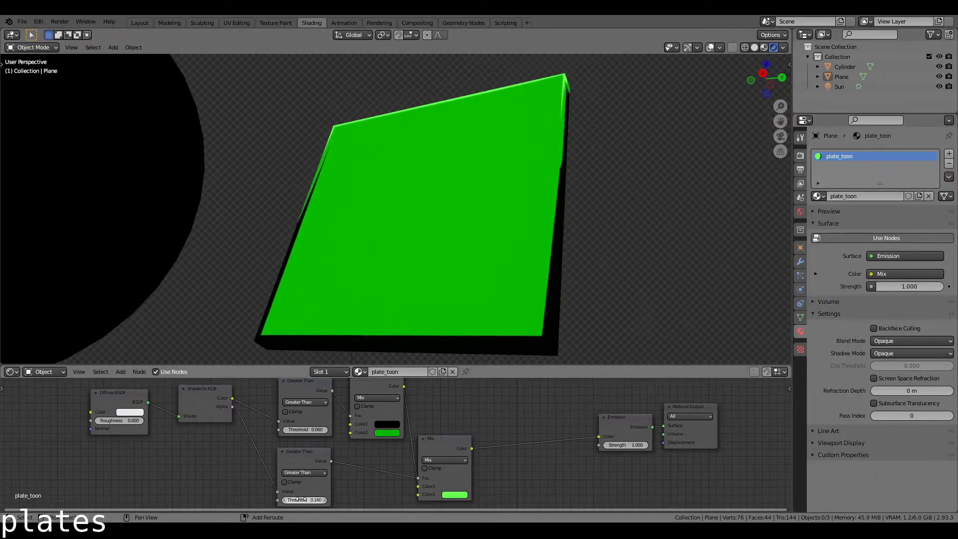
mouse_move(298, 429)
mouse_down()
mouse_move(278, 430)
mouse_move(313, 431)
mouse_up()
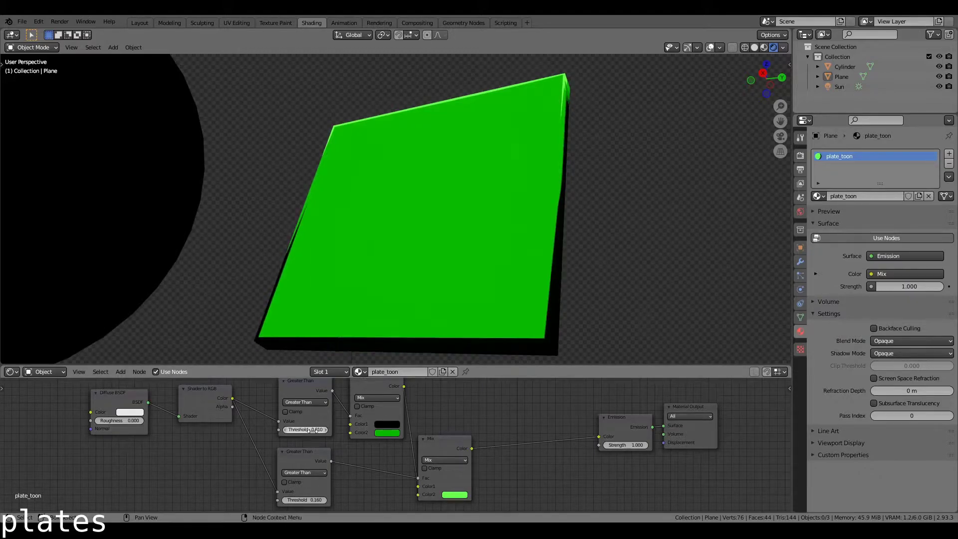
click(385, 425)
mouse_move(441, 358)
mouse_down()
mouse_move(440, 339)
mouse_move(386, 331)
mouse_up()
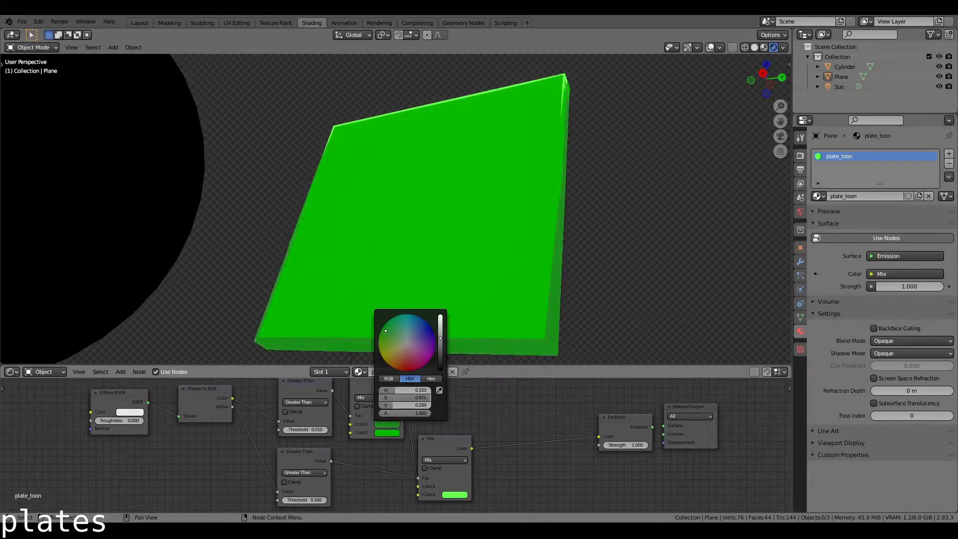
Trackball-rotate the plate to check how its face, rim and sides react to the light with plate_toon
middle_drag(493, 278, 577, 263)
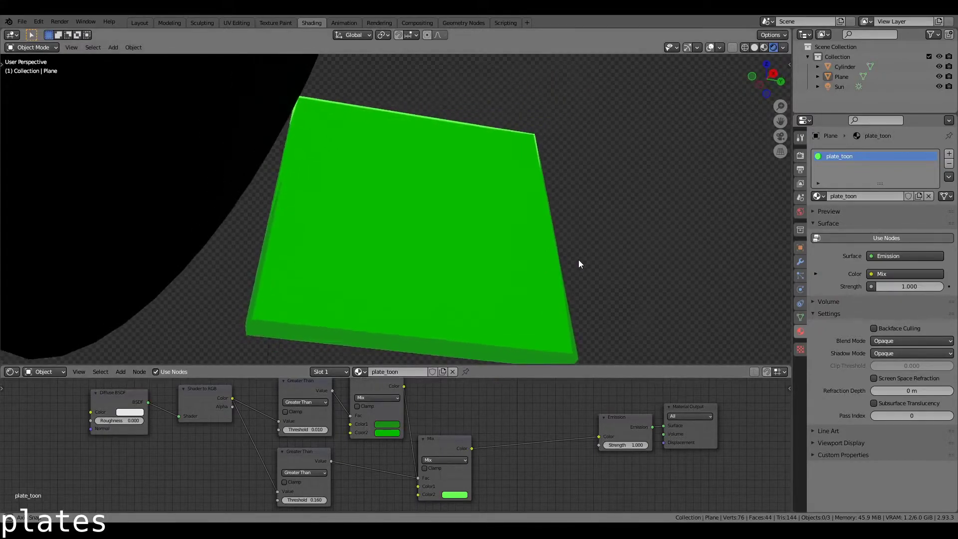
click(482, 287)
key(r)
key(r)
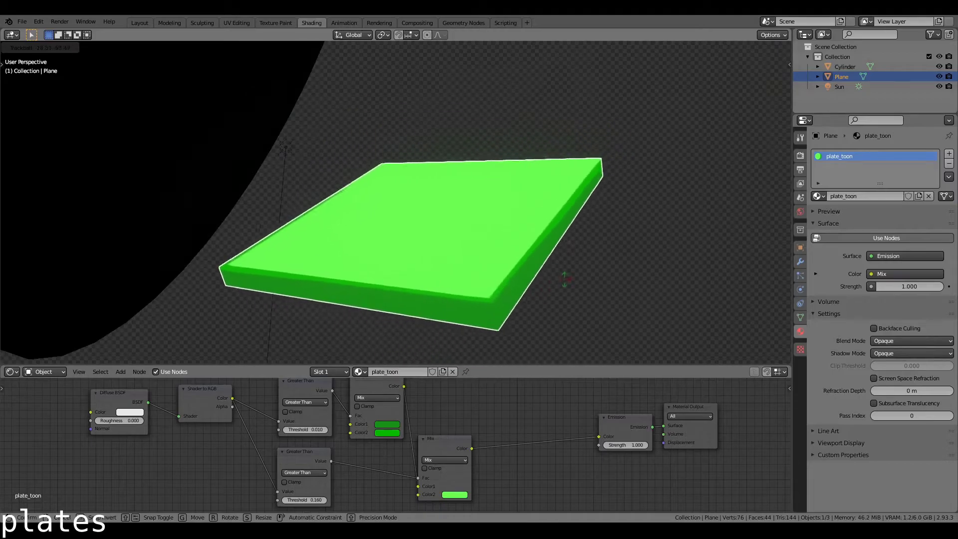
click(603, 248)
scroll(603, 247, down, 3)
mouse_move(603, 247)
middle_down()
mouse_move(586, 246)
mouse_move(598, 232)
mouse_move(612, 245)
mouse_move(585, 253)
middle_up()
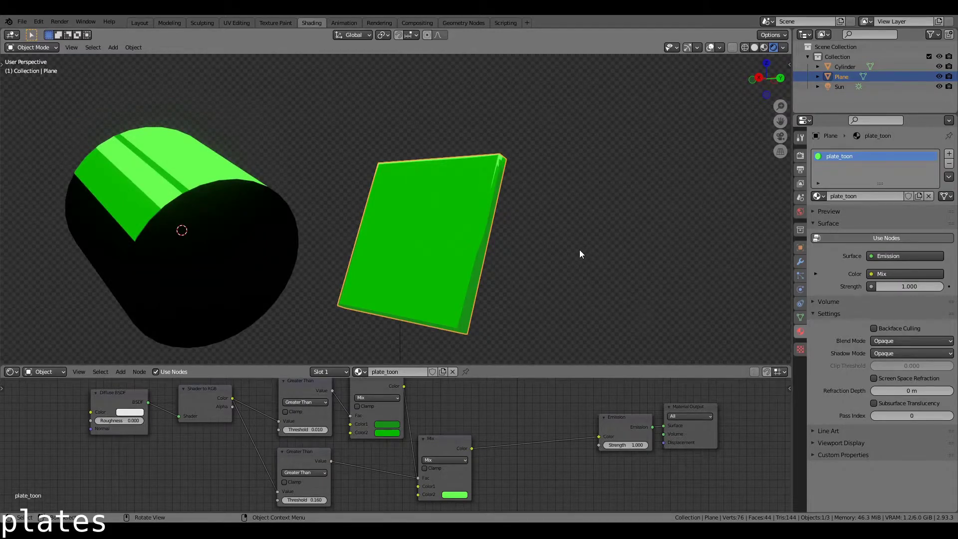
Add five evenly spaced loop cuts in each direction across the second plate in Edit Mode
key(Tab)
middle_drag(572, 262, 529, 270)
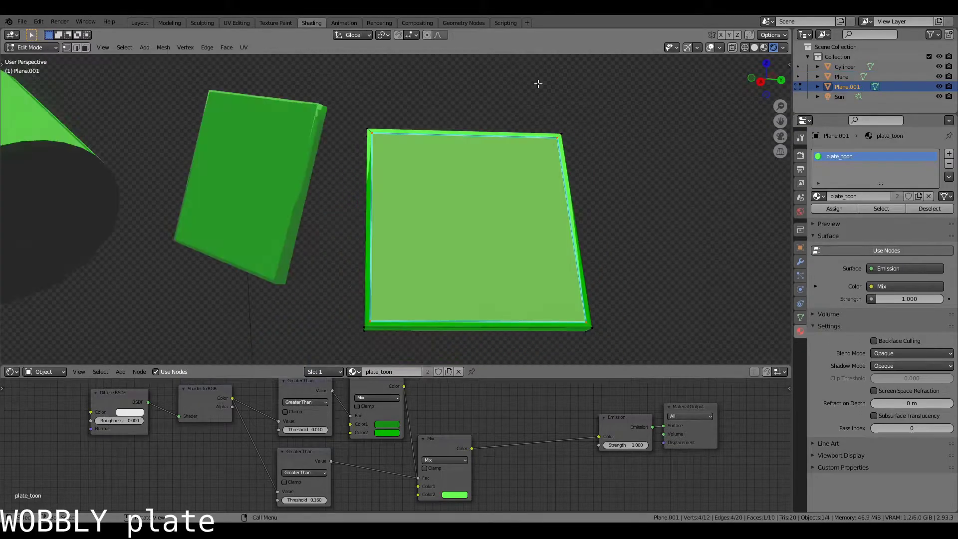
middle_drag(538, 83, 565, 124)
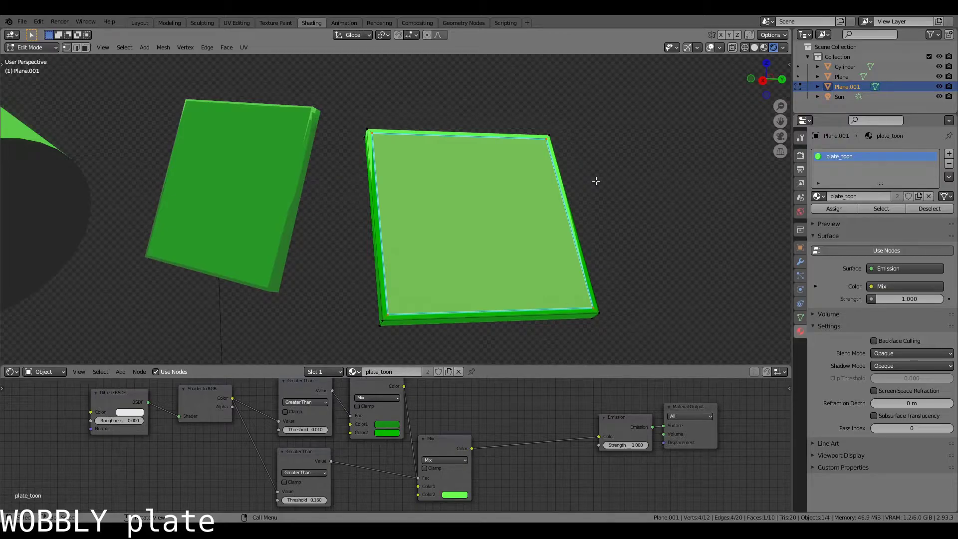
middle_drag(597, 181, 635, 245)
key(ctrl+r)
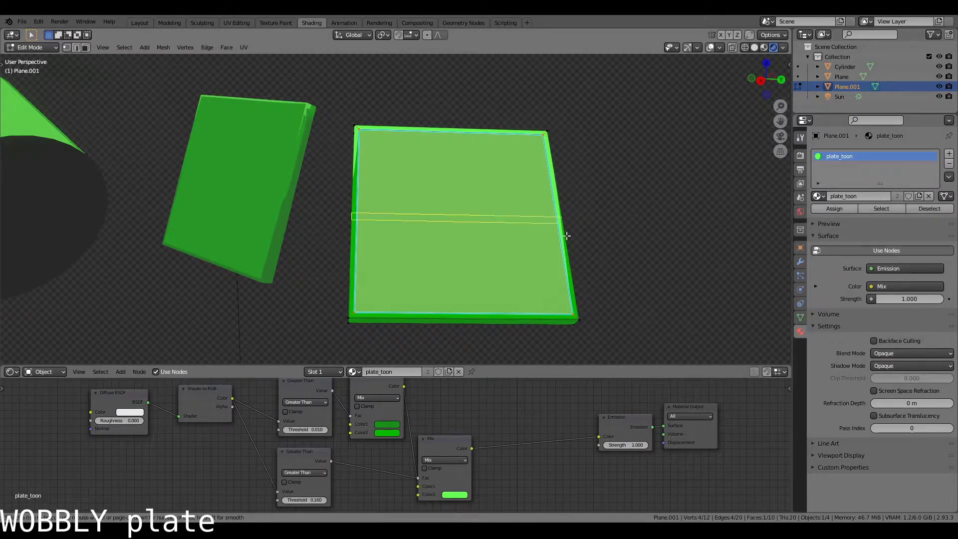
scroll(567, 236, up, 4)
click(566, 235)
right_click(566, 236)
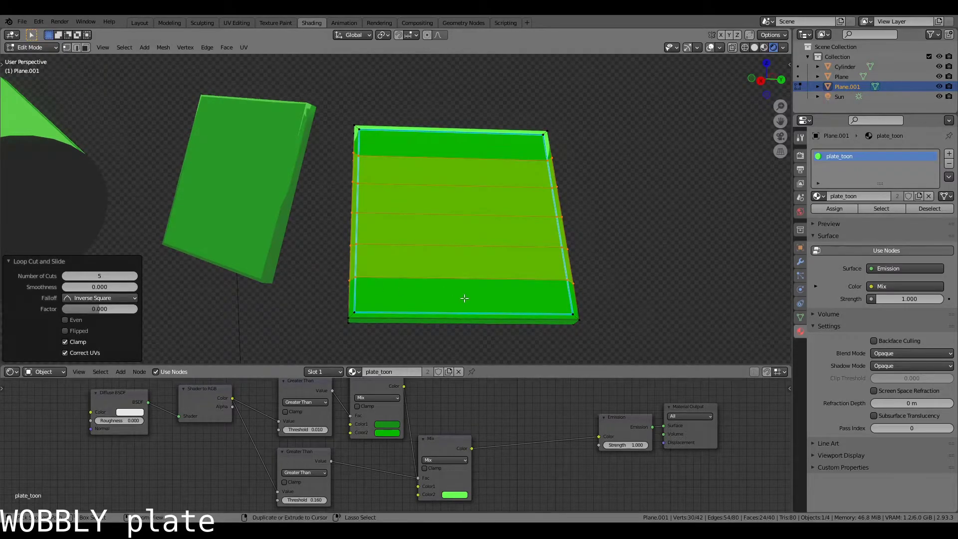
key(ctrl+r)
click(490, 307)
right_click(490, 306)
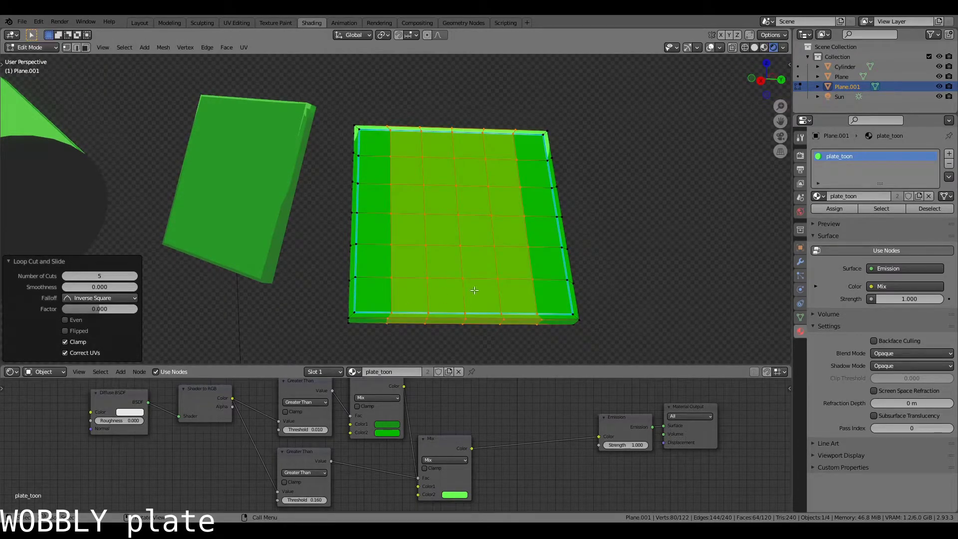
Select the grid of vertices inside the front face's border and dissolve them, keeping only the border vertices
key(alt+a)
key(c)
mouse_move(533, 279)
mouse_down()
mouse_move(389, 275)
mouse_move(391, 172)
mouse_move(444, 158)
mouse_move(526, 171)
mouse_move(527, 221)
mouse_move(479, 252)
mouse_move(426, 224)
mouse_move(492, 221)
mouse_move(423, 187)
mouse_move(492, 192)
mouse_up()
key(x)
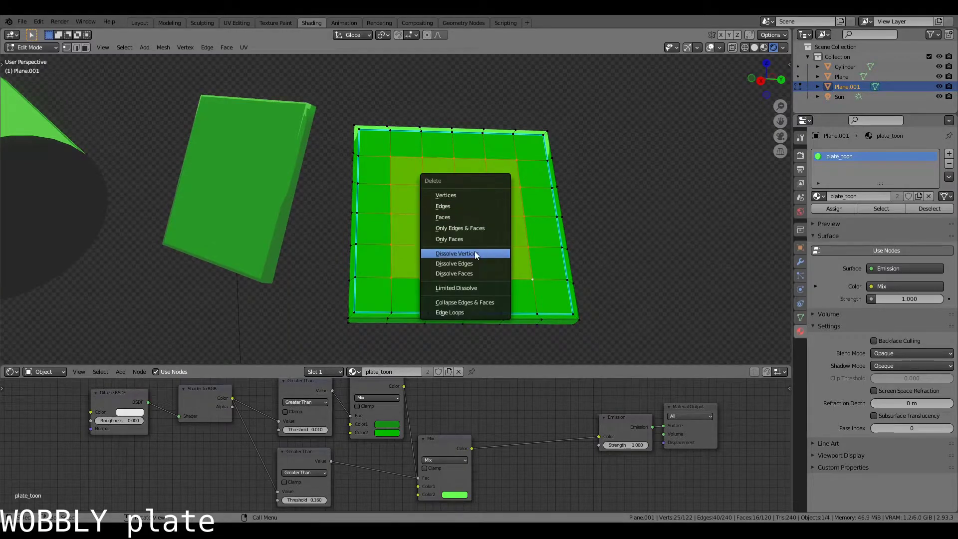
click(473, 253)
Connect border vertices on opposite sides of the front face with two slanted edges and select both edges
middle_drag(471, 252, 447, 303)
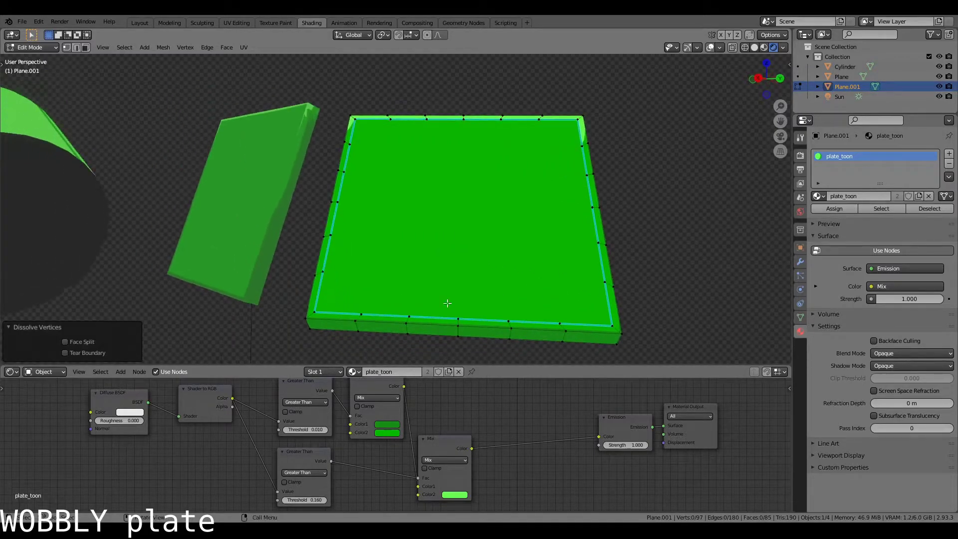
click(403, 309)
shift+click(390, 120)
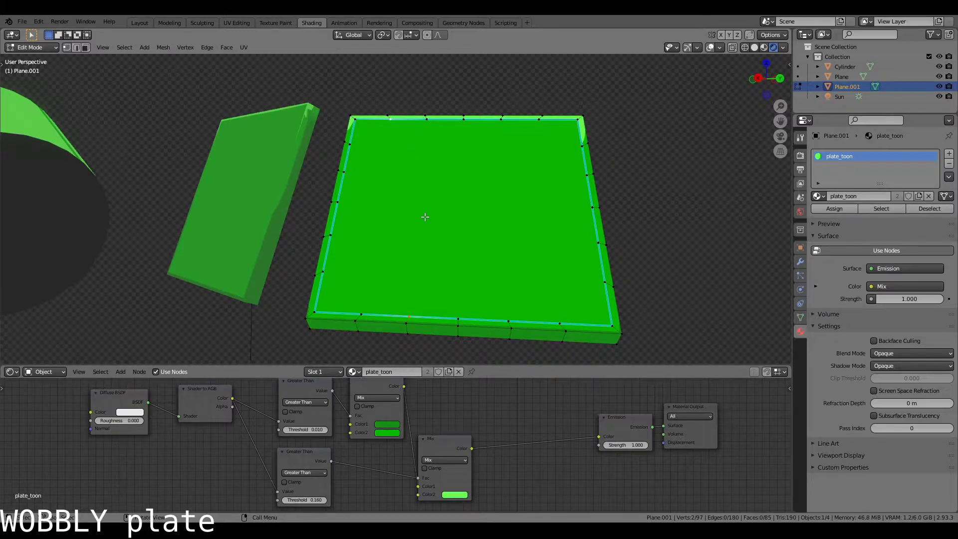
click(516, 315)
middle_drag(493, 247, 402, 216)
shift+click(412, 209)
Display the split normals and face normals of the mesh as viewport overlays
click(720, 48)
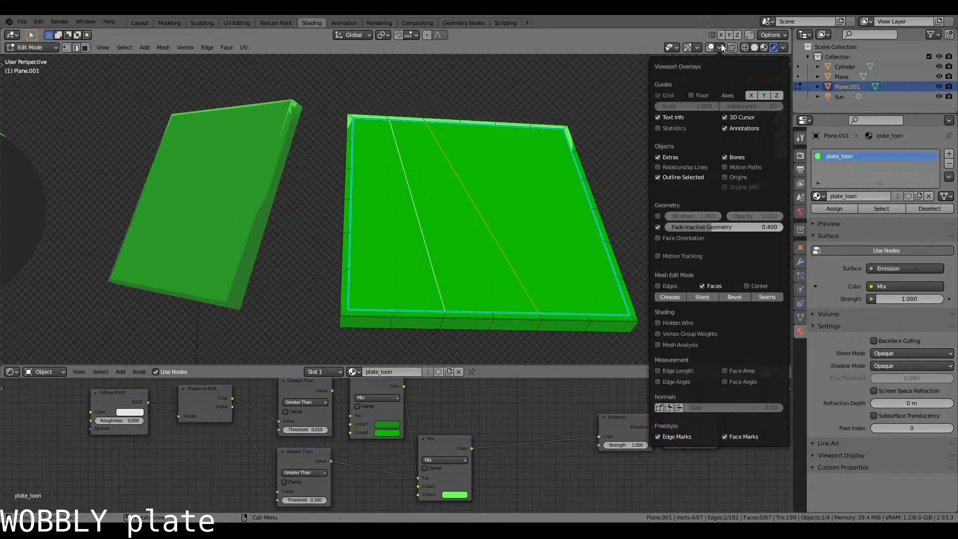
click(669, 409)
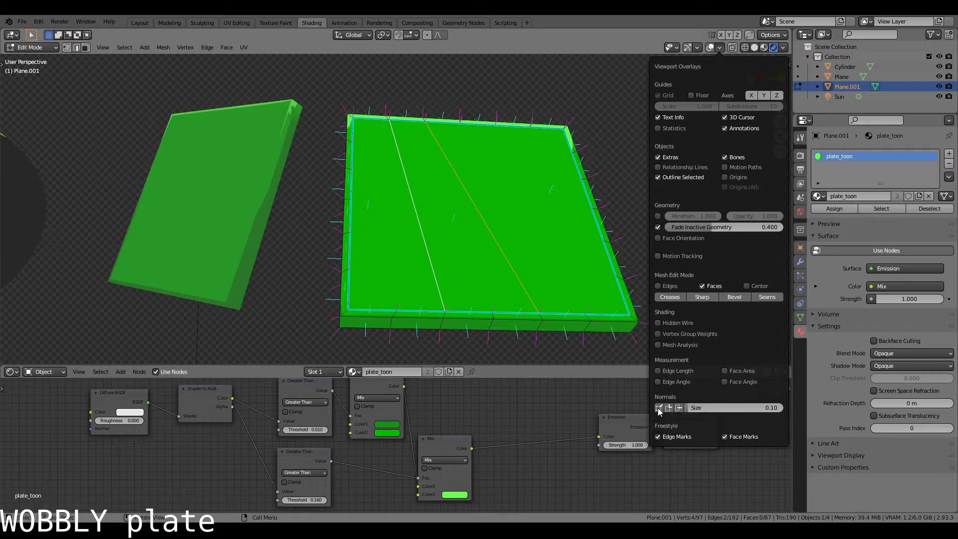
middle_drag(523, 280, 562, 237)
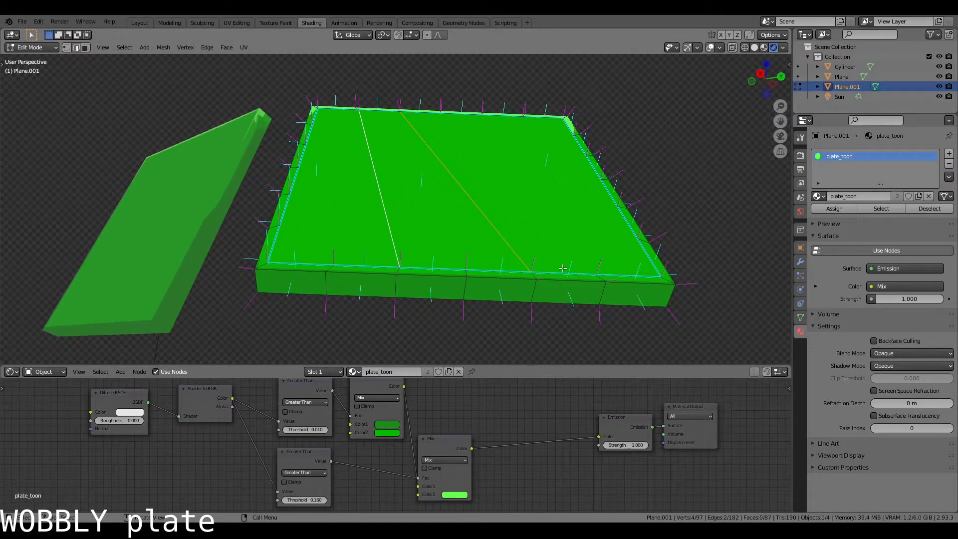
Rotate the normals of the two slanted edges by about -17° and return to Object Mode
key(r)
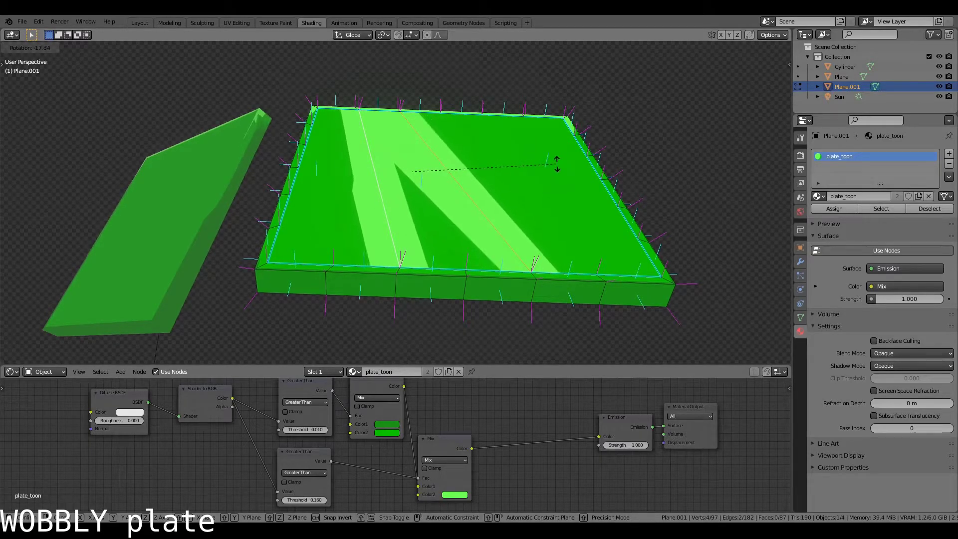
click(557, 163)
middle_drag(553, 176, 513, 299)
key(Tab)
Trackball-rotate the second plate to check how the highlights along its slanted edges react to the light
scroll(489, 235, down, 2)
key(r)
key(r)
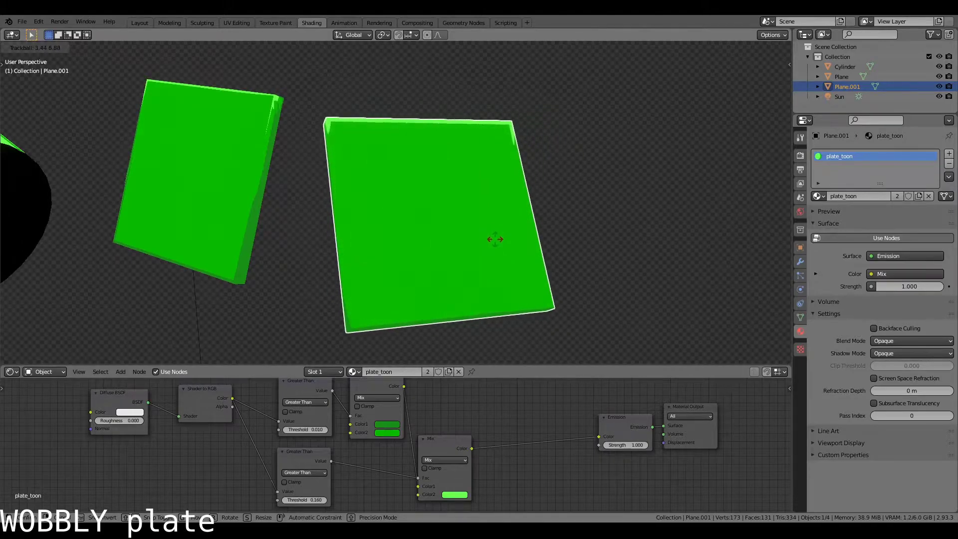
click(491, 235)
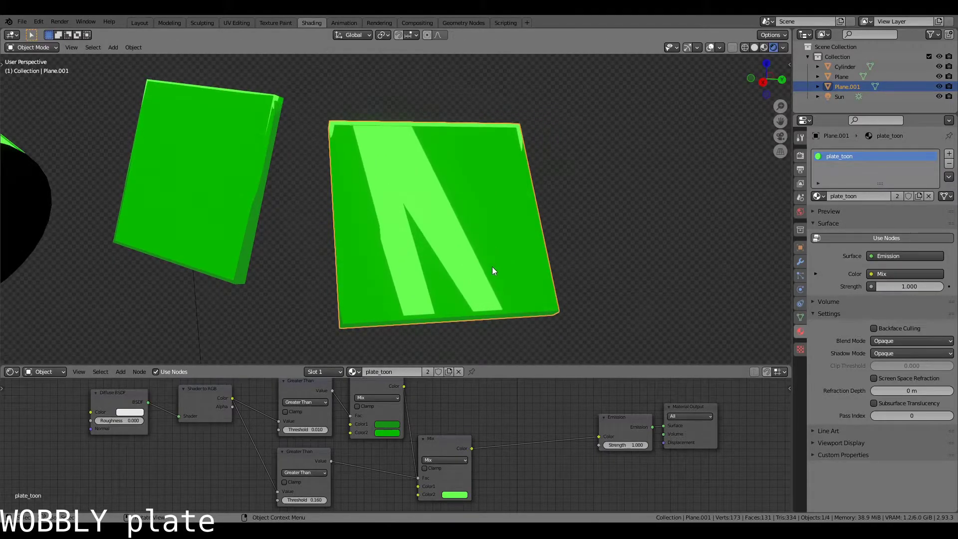
key(Tab)
middle_drag(514, 288, 500, 242)
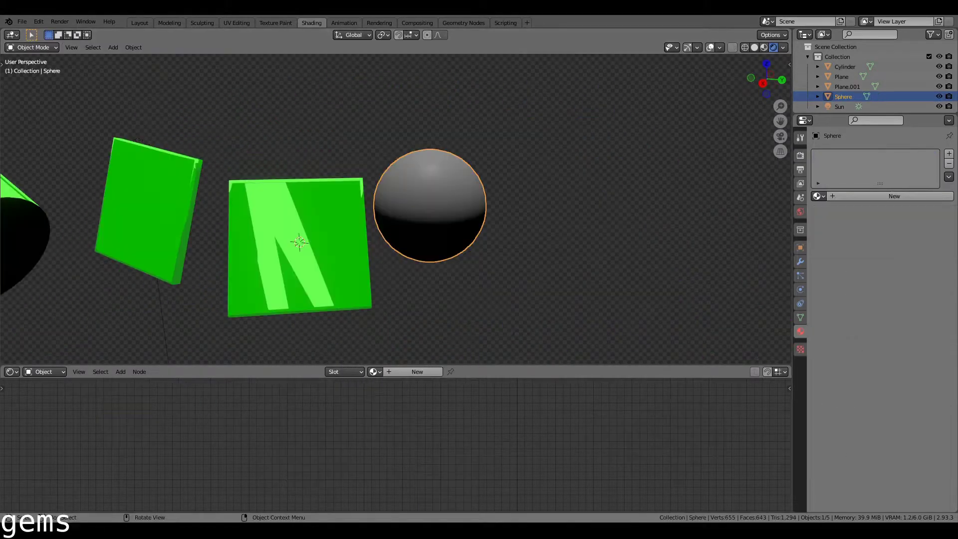
Assign basic_toon to the sphere and delete the highlight's Mix and Greater Than nodes from it
click(379, 371)
click(384, 387)
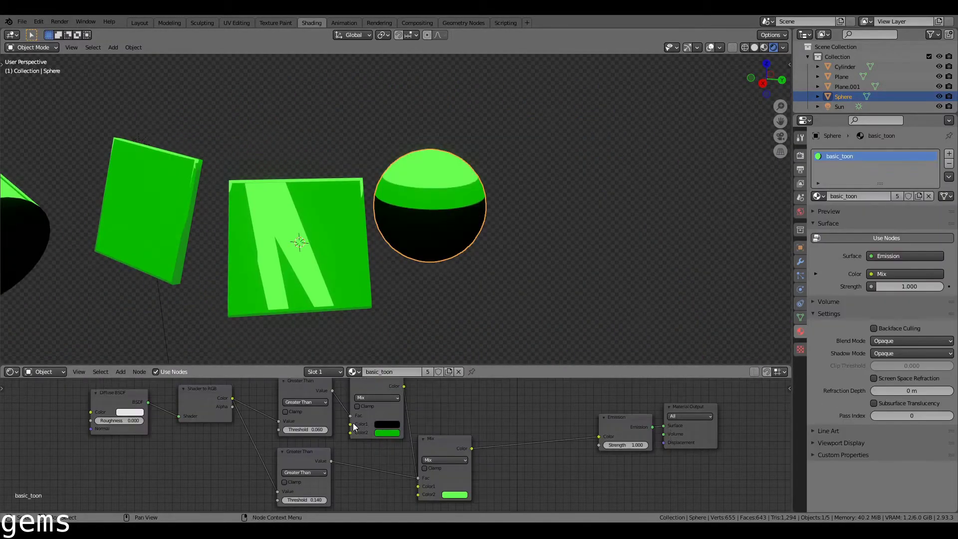
click(447, 440)
shift+click(295, 455)
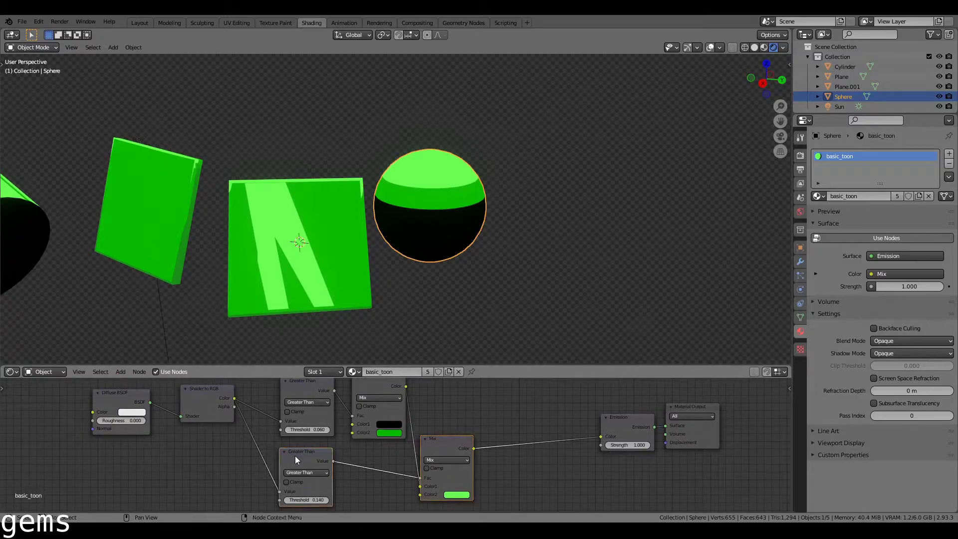
key(x)
Connect the remaining Mix node's colour to the Emission node, feed Emission into the material's Surface, and space out the Mix node
ctrl+shift+click(383, 385)
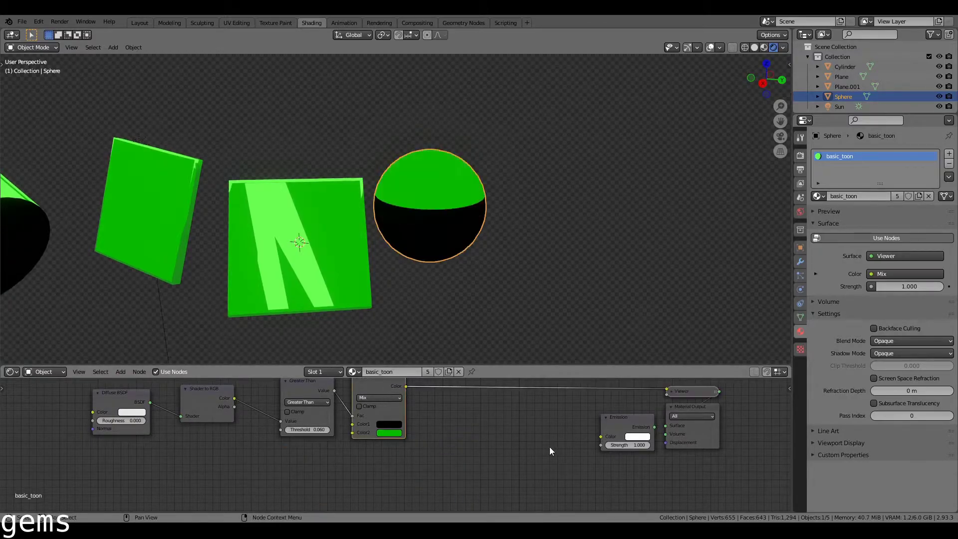
ctrl+shift+click(655, 453)
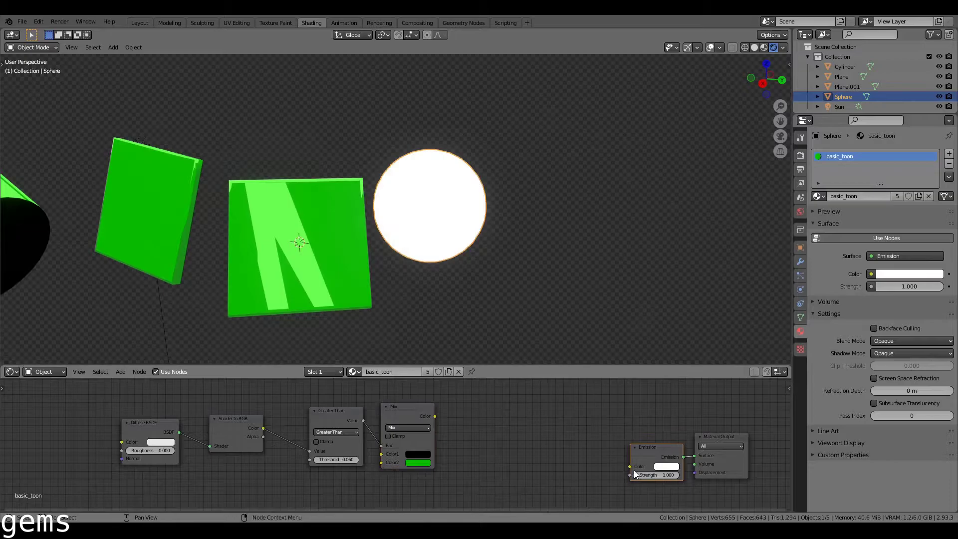
drag(631, 467, 618, 462)
drag(437, 416, 435, 416)
drag(436, 464, 510, 478)
Change the remaining Mix node's Color1 from black to a muted green
click(492, 469)
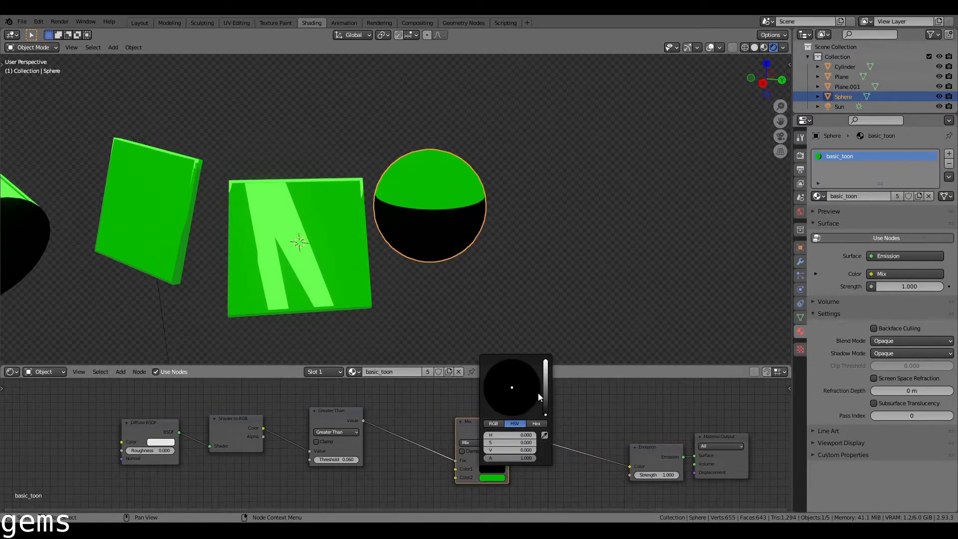
drag(547, 398, 545, 382)
click(490, 383)
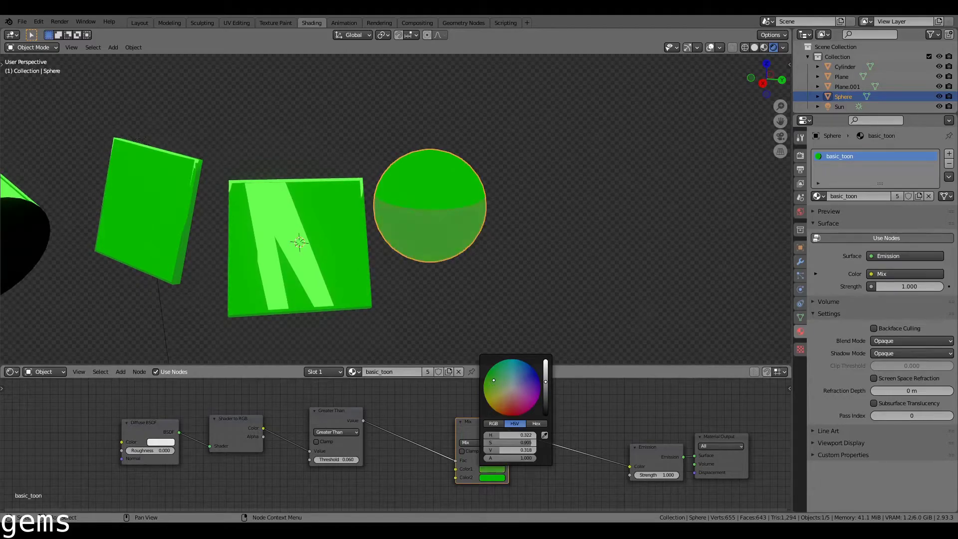
Replace the Diffuse BSDF node with a Glossy BSDF and connect it to the Shader to RGB input
click(152, 430)
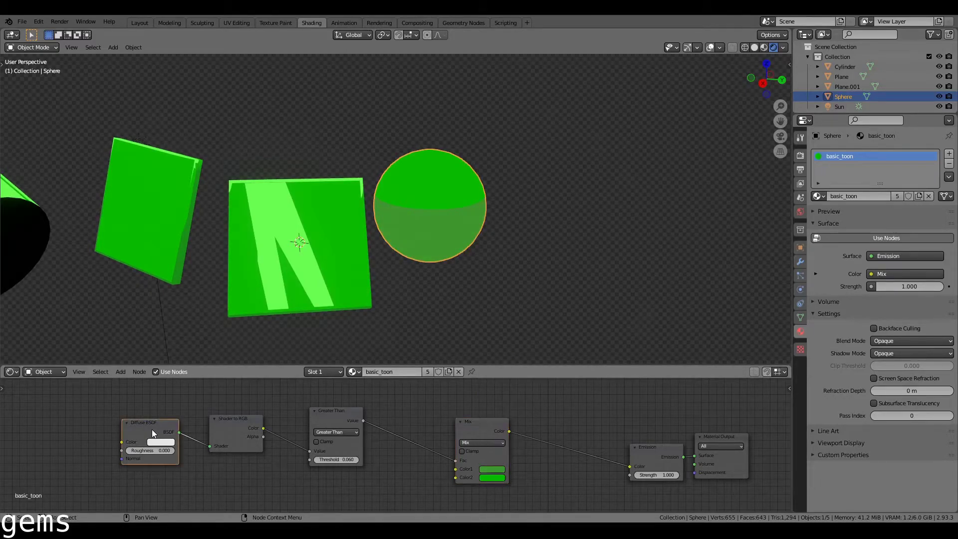
key(shift+a)
click(152, 430)
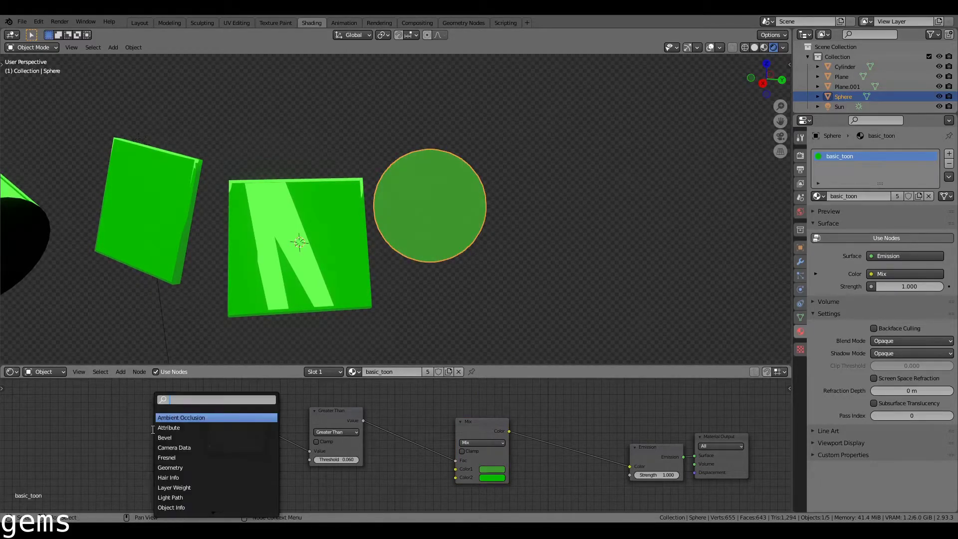
text(gla)
key(Down)
key(Return)
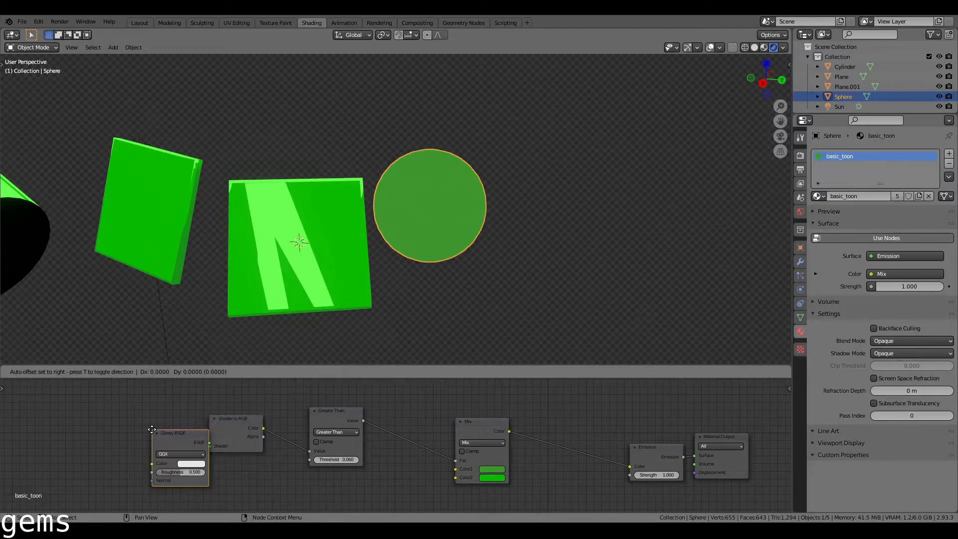
click(119, 414)
drag(176, 427, 209, 446)
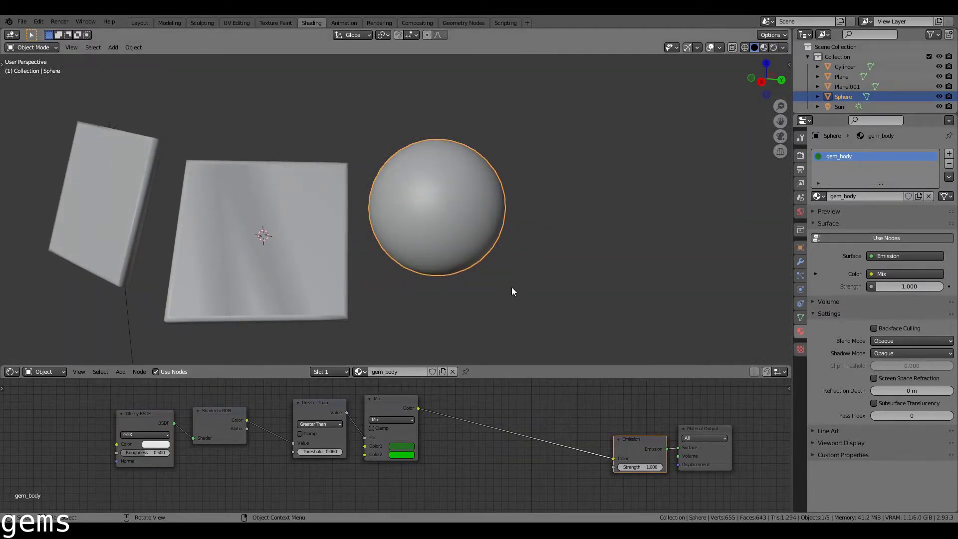
Recalculate all of the sphere's normals in Edit Mode with the Inside option enabled
middle_drag(541, 285, 505, 263)
key(Tab)
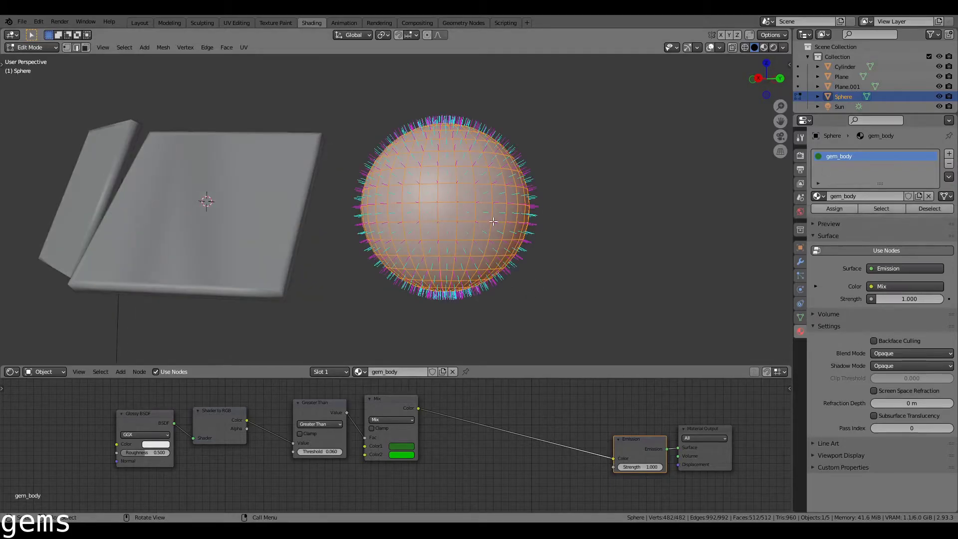
key(shift+n)
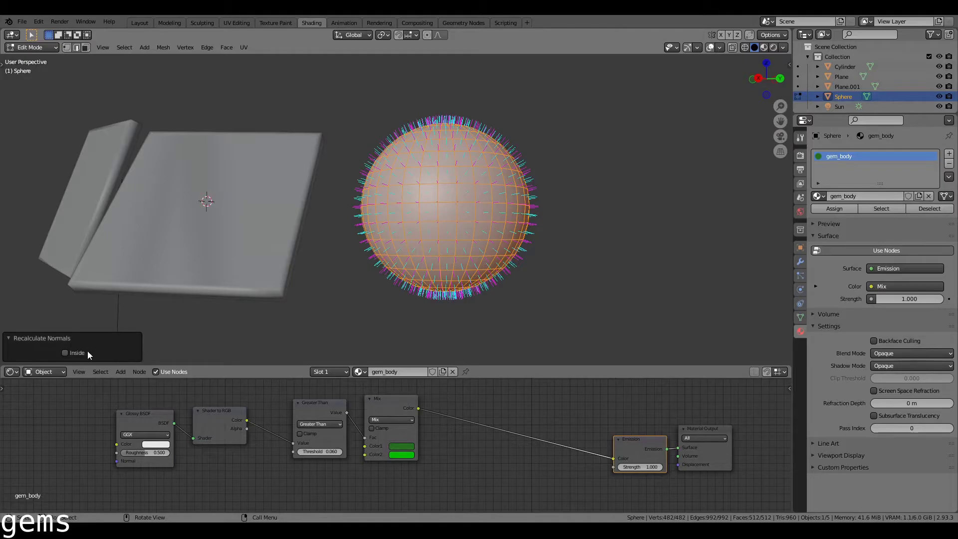
click(66, 353)
Check the sphere's normals in a different viewport shading mode and restore solid shading in Object Mode
key(z)
click(407, 254)
middle_drag(410, 253, 449, 257)
key(z)
click(528, 256)
key(Tab)
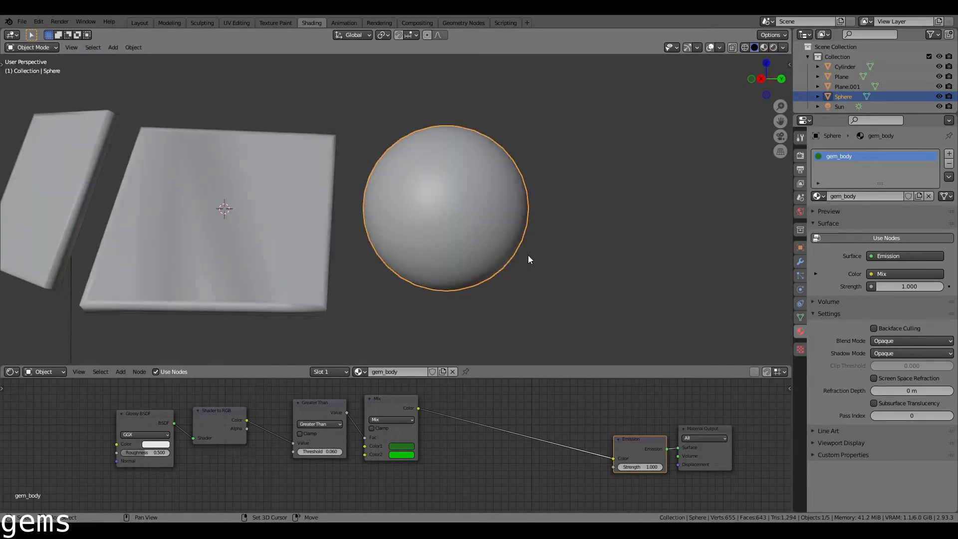
Duplicate the gem_body sphere in place and open the copy in Edit Mode
key(shift+d)
key(Escape)
key(Tab)
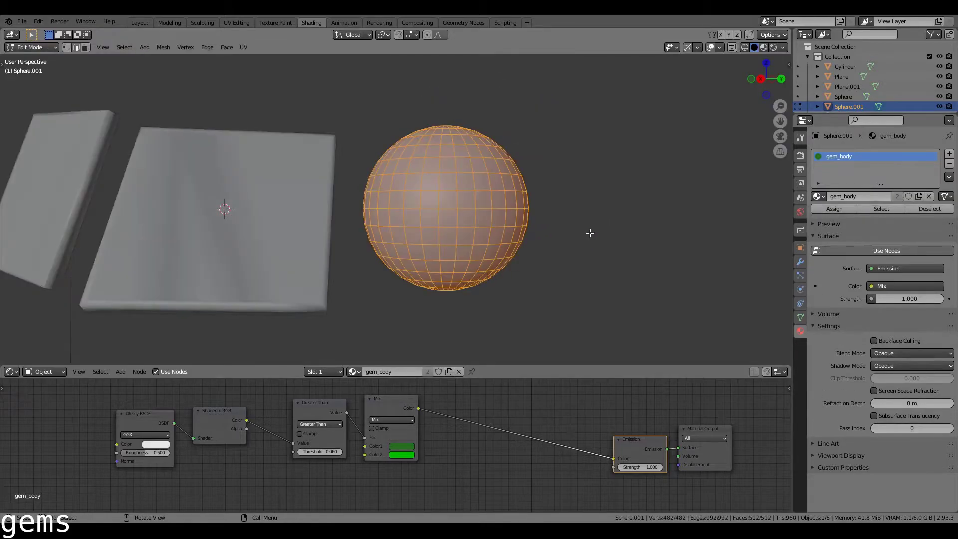
Recalculate the duplicate sphere's normals to face outward, return to Object Mode and hide the duplicate
key(shift+n)
key(Tab)
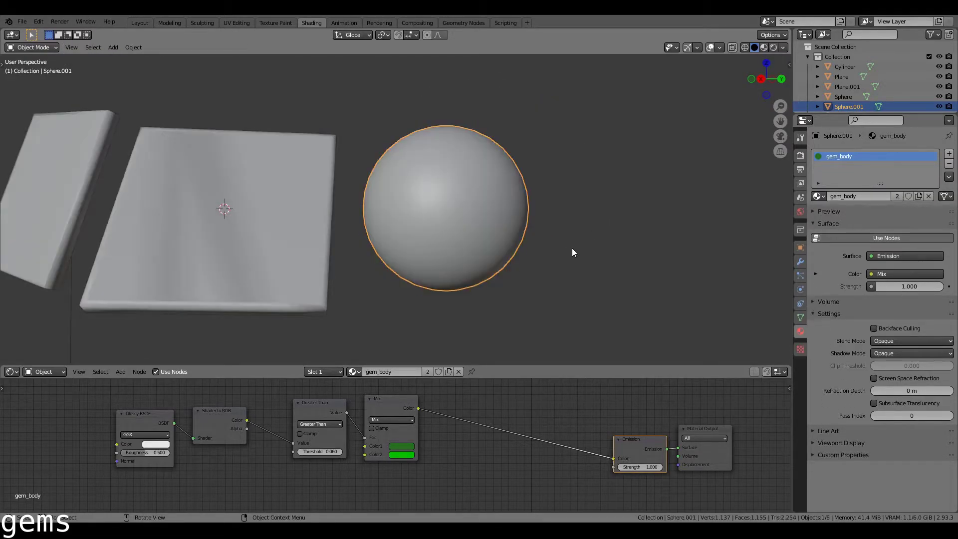
key(h)
In rendered view, enable Backface Culling on the original sphere's gem_body material, with Blend Mode Alpha Clip and Shadow Mode None
click(486, 244)
key(z)
click(502, 256)
key(z)
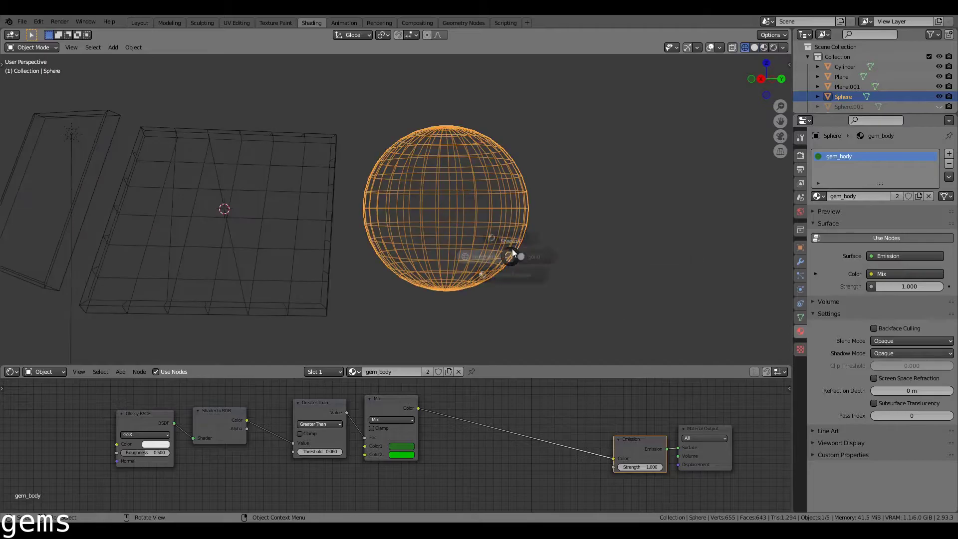
click(520, 209)
click(890, 328)
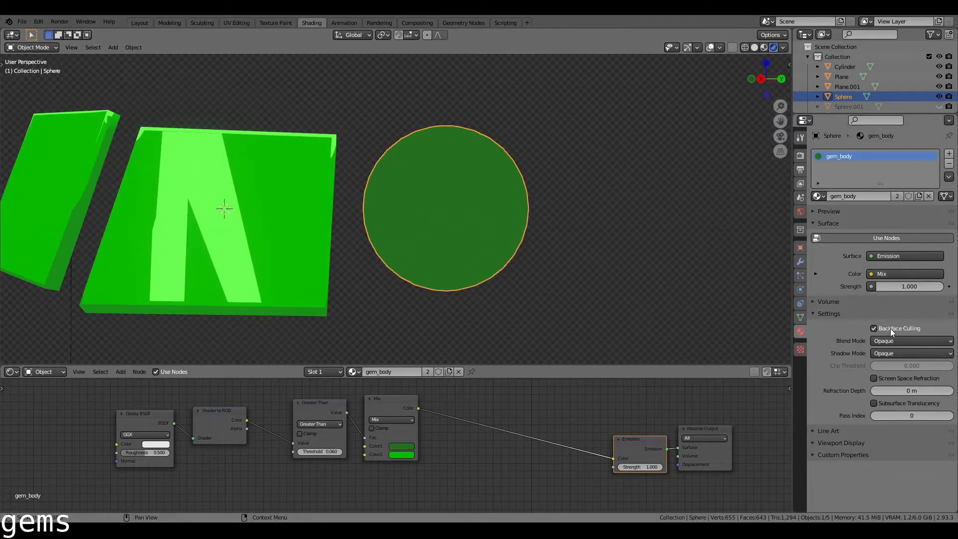
click(891, 340)
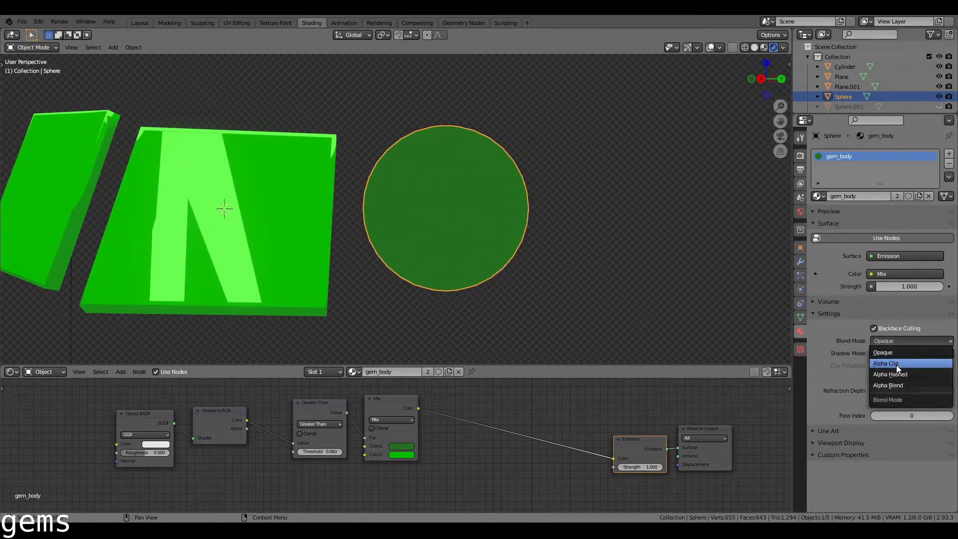
click(896, 364)
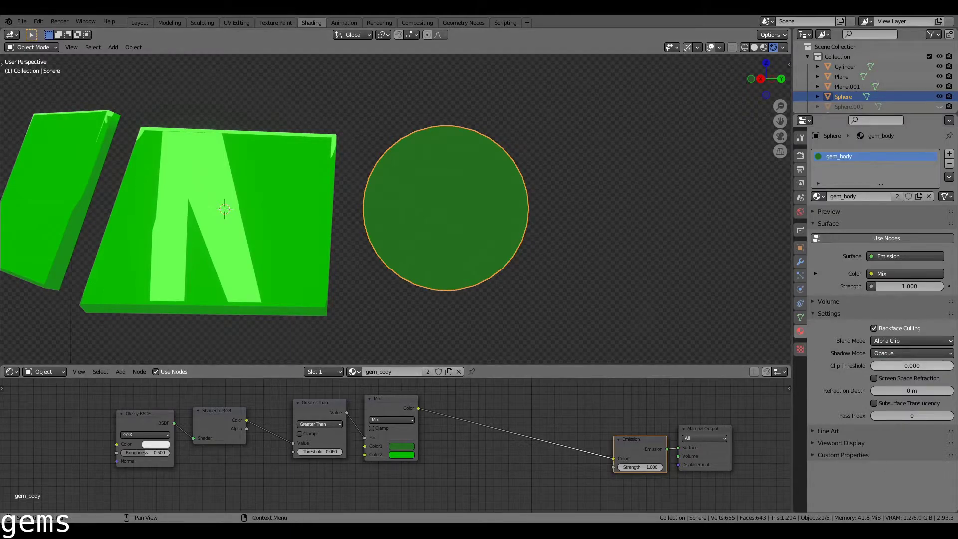
click(887, 354)
click(888, 366)
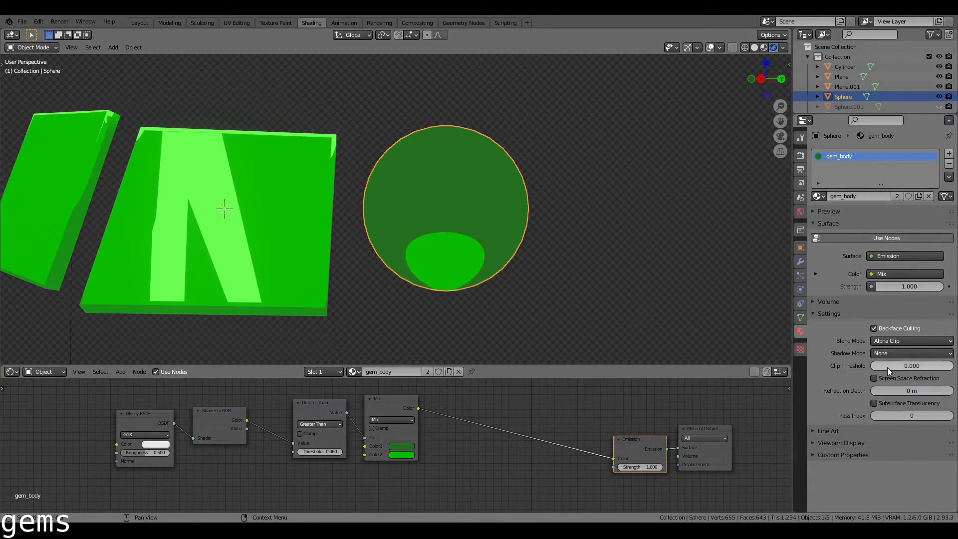
Examine the gem_body sphere's interior shading from several angles in rendered view
middle_drag(420, 225, 464, 248)
key(g)
right_click(510, 222)
middle_drag(510, 310, 512, 250)
key(r)
key(r)
right_click(504, 274)
Switch to solid shading and enable Backface Culling in the viewport shading options
key(z)
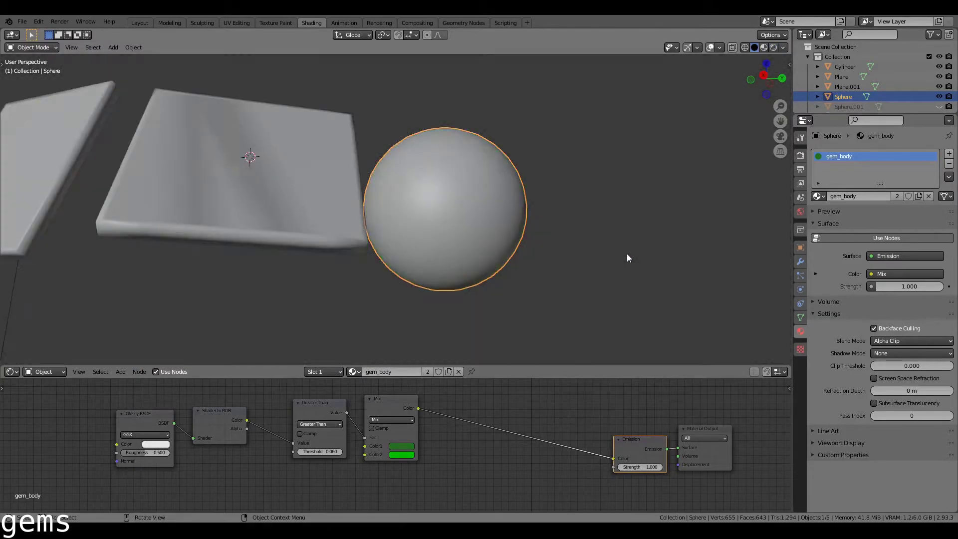
middle_drag(627, 253, 600, 281)
key(Tab)
key(Tab)
key(g)
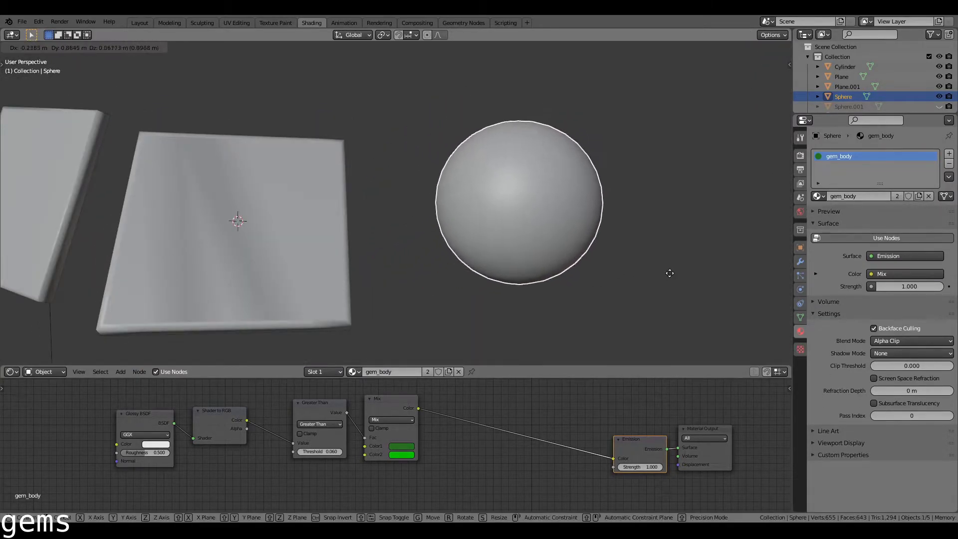
right_click(621, 281)
middle_drag(620, 281, 612, 294)
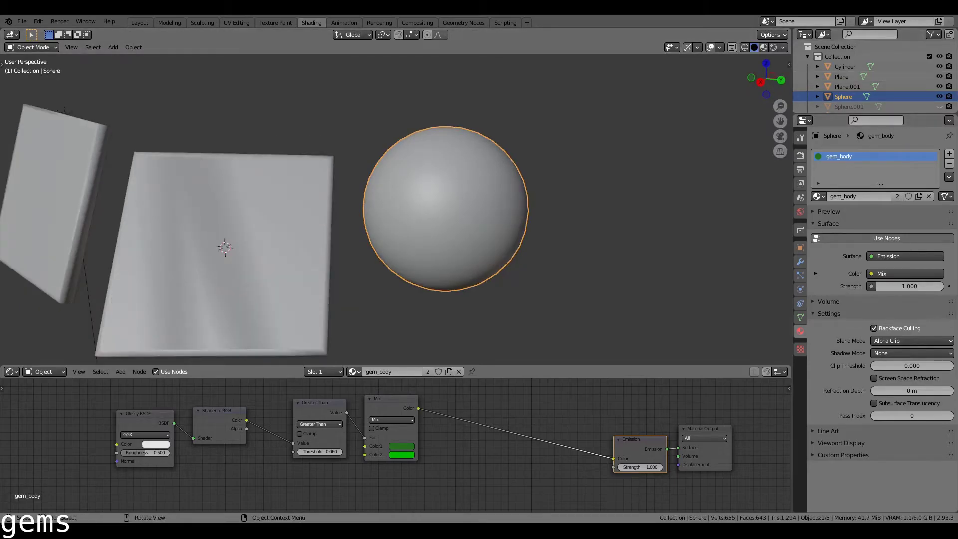
click(783, 48)
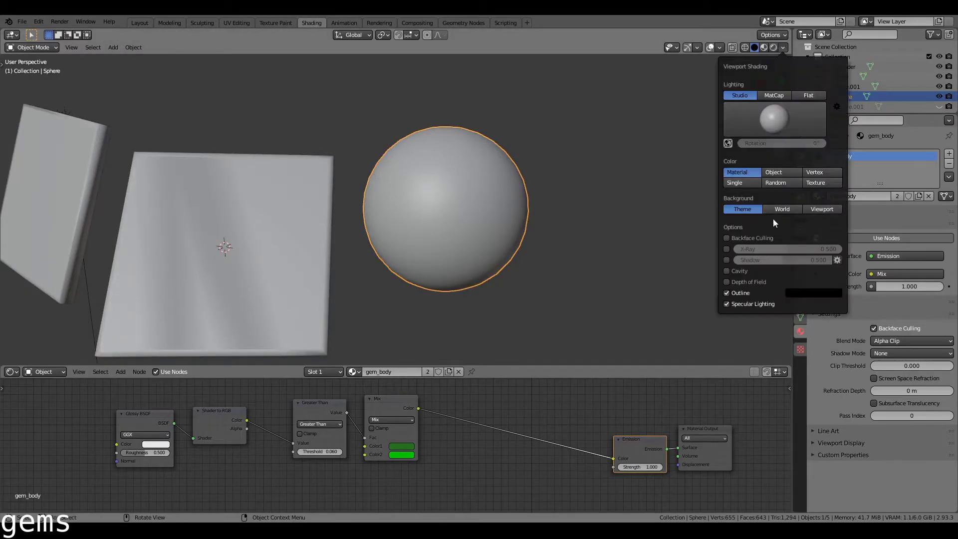
click(737, 238)
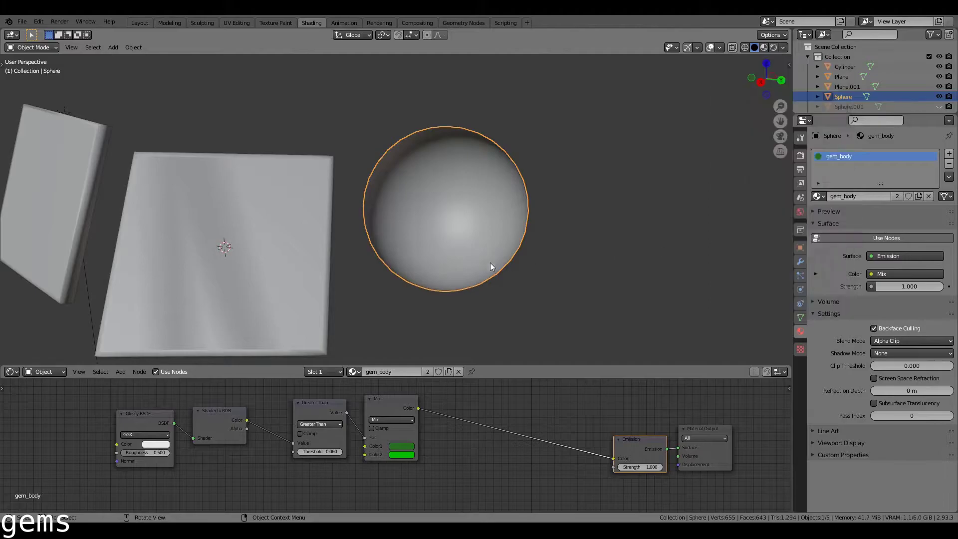
mouse_move(490, 263)
middle_down()
mouse_move(485, 245)
mouse_move(397, 248)
mouse_move(502, 259)
mouse_move(489, 255)
middle_up()
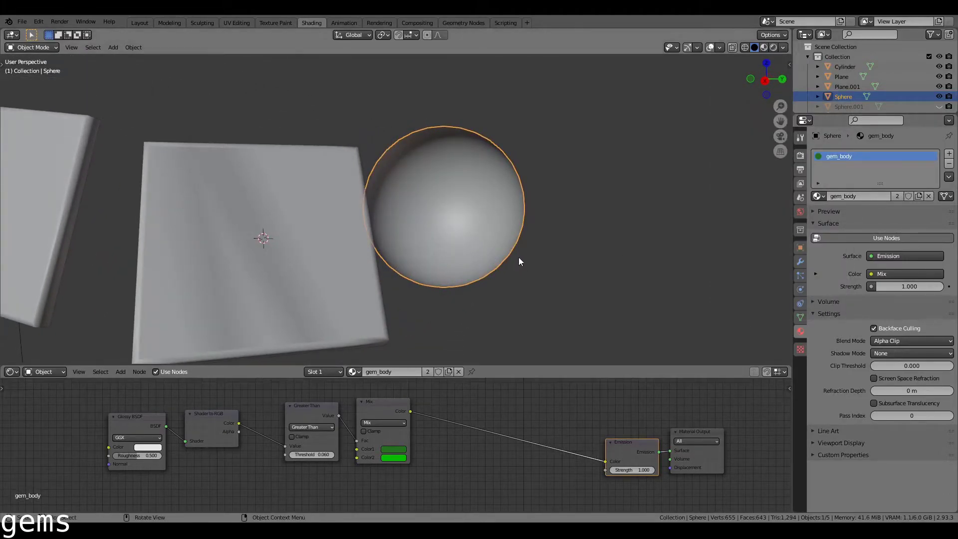
Unhide the duplicate sphere and give it its own copy of the material, named gem_shine
click(574, 300)
key(alt+h)
click(476, 234)
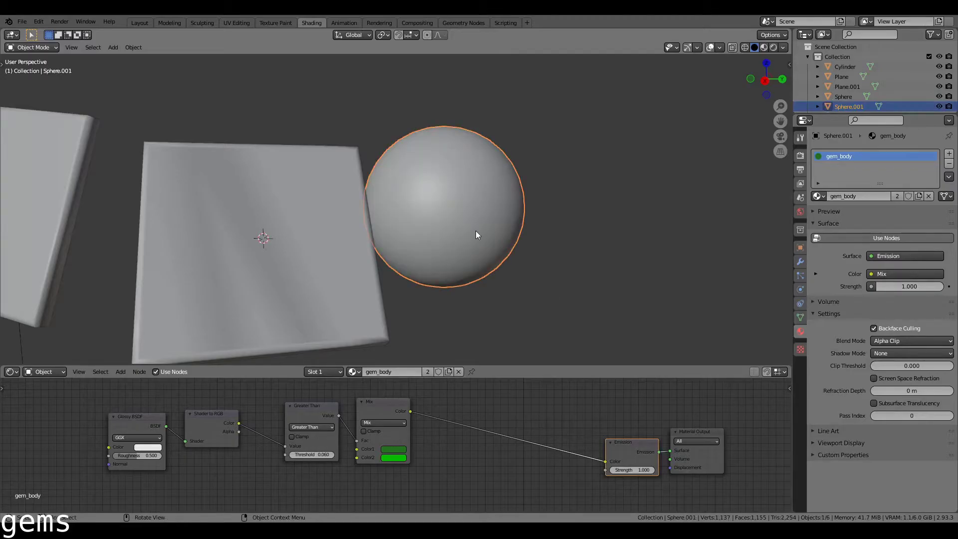
key(g)
key(Escape)
click(918, 196)
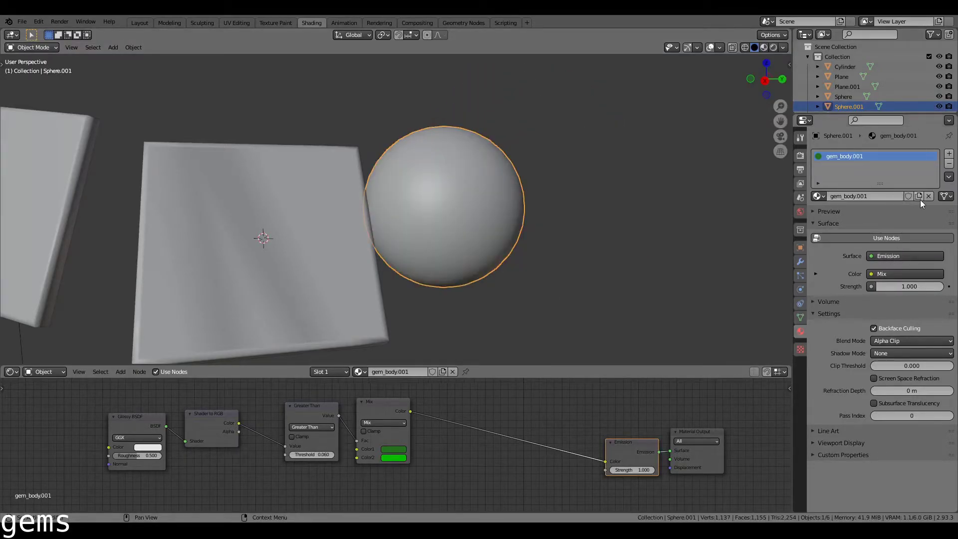
double_click(873, 155)
text(gem_shine)
key(Return)
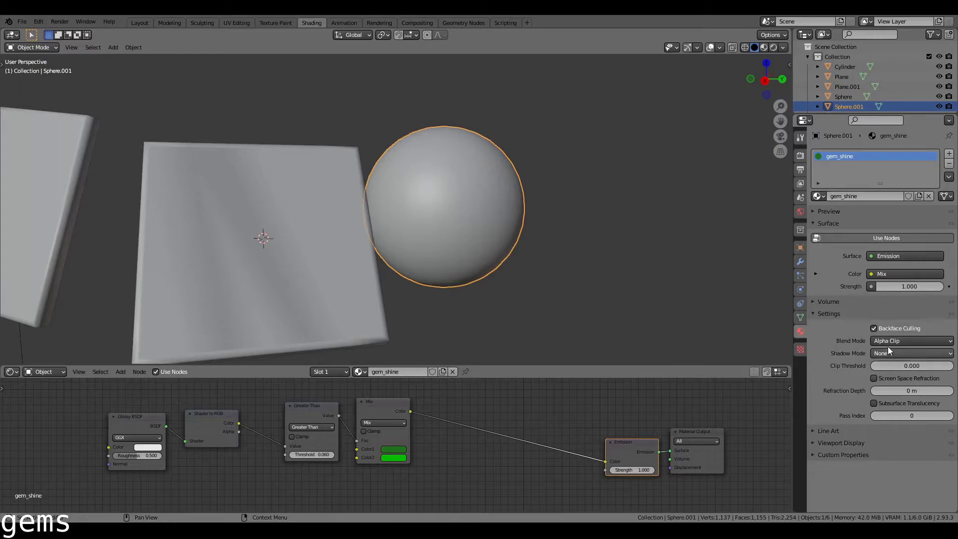
Disable Backface Culling for gem_shine and set its Blend Mode to Alpha Blend
click(892, 326)
key(Tab)
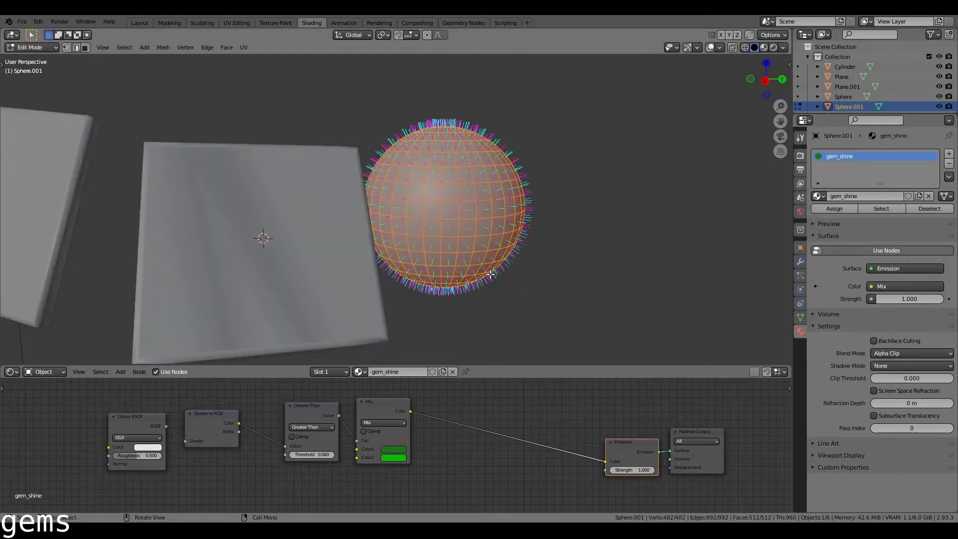
key(Tab)
click(896, 341)
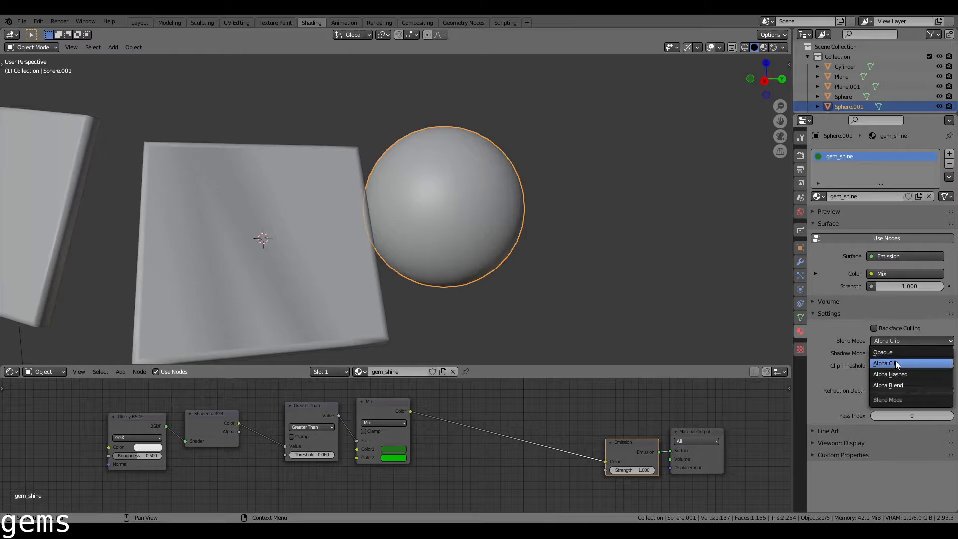
click(896, 388)
drag(724, 365, 714, 351)
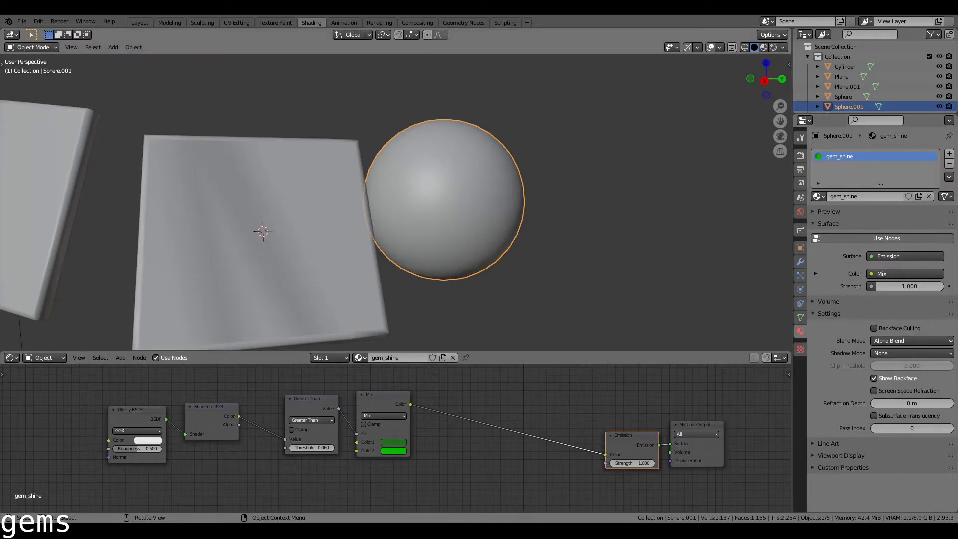
Examine the overlapping gem spheres from several angles in rendered view
key(z)
click(579, 142)
middle_drag(580, 216, 555, 220)
key(g)
right_click(580, 260)
middle_drag(574, 271, 593, 265)
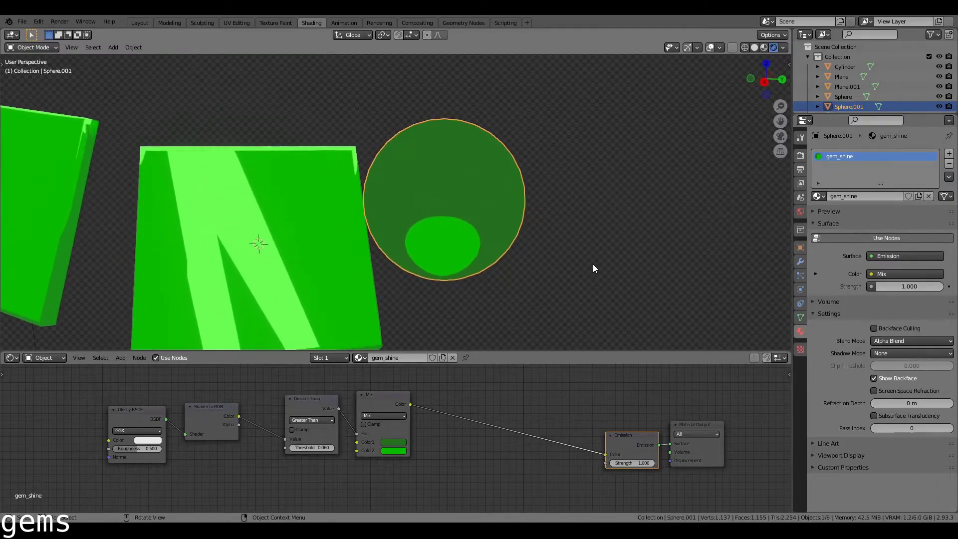
key(g)
right_click(582, 273)
middle_drag(513, 277, 477, 287)
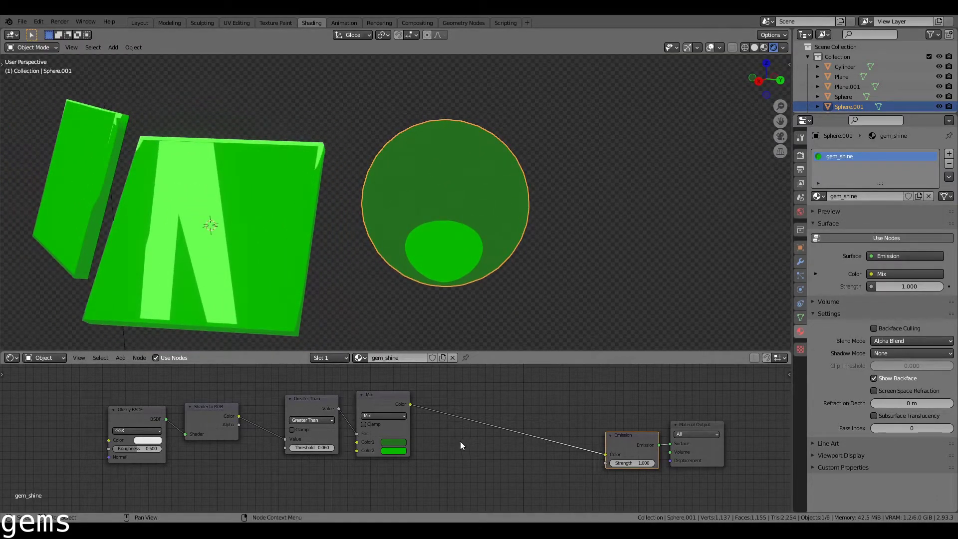
middle_drag(461, 441, 442, 450)
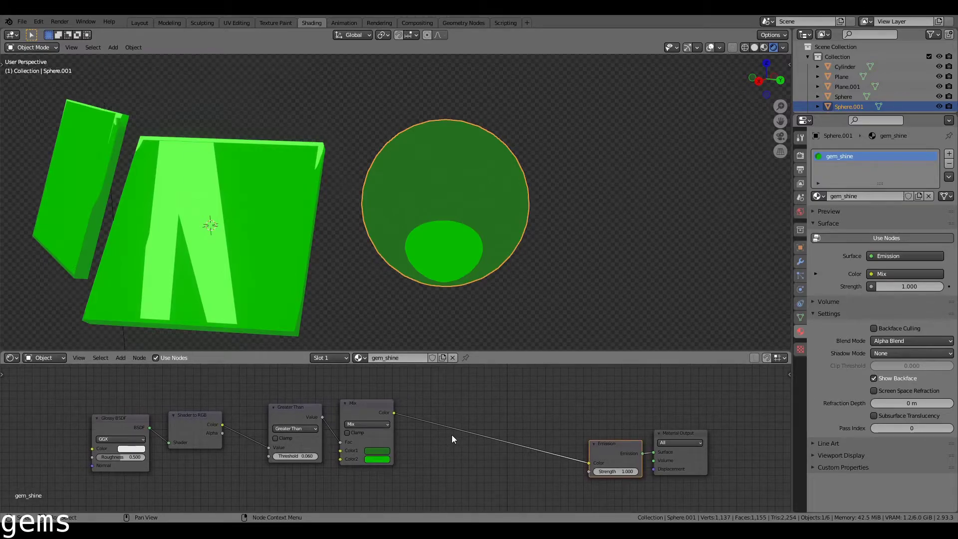
middle_drag(430, 319, 424, 274)
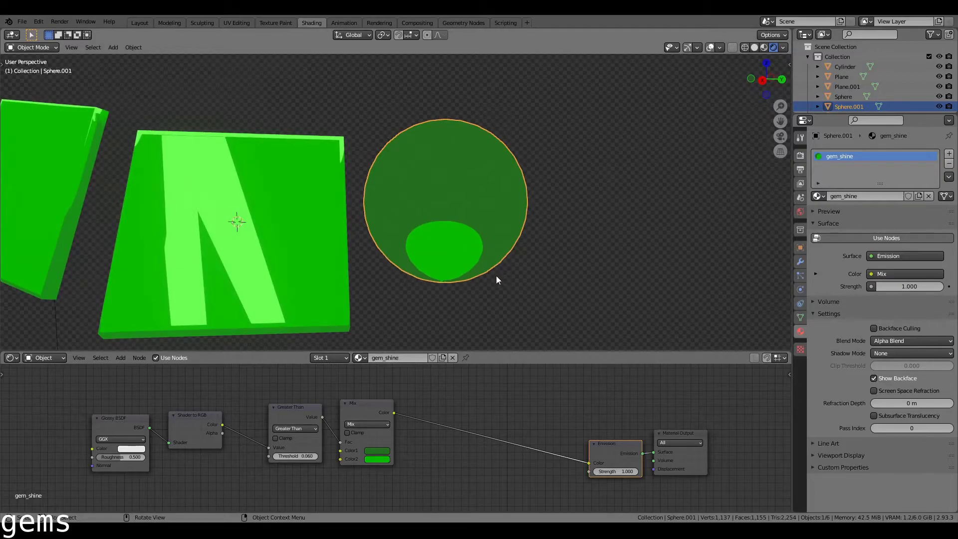
scroll(445, 427, down, 3)
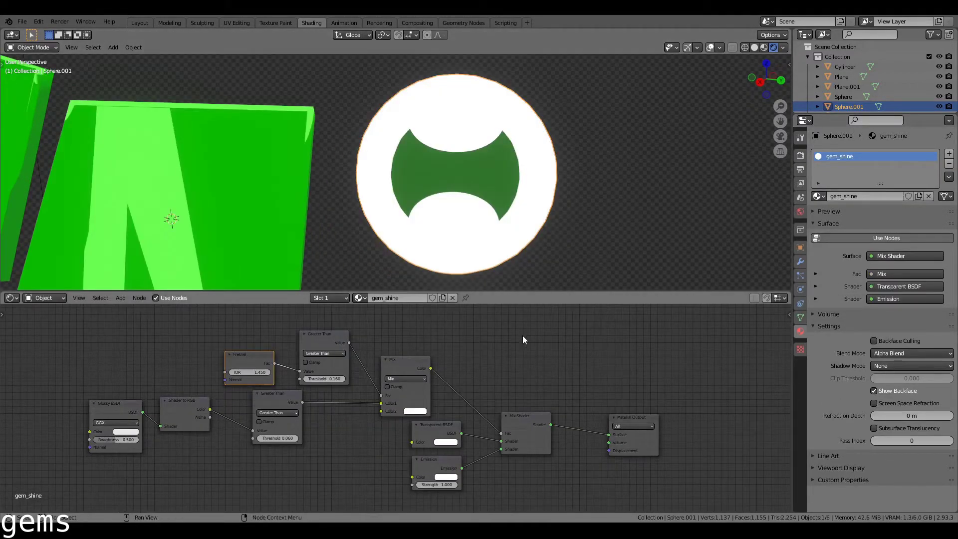
Disable Show Backface for gem_shine and try moving the shine sphere away from the gem body
middle_drag(522, 339, 527, 340)
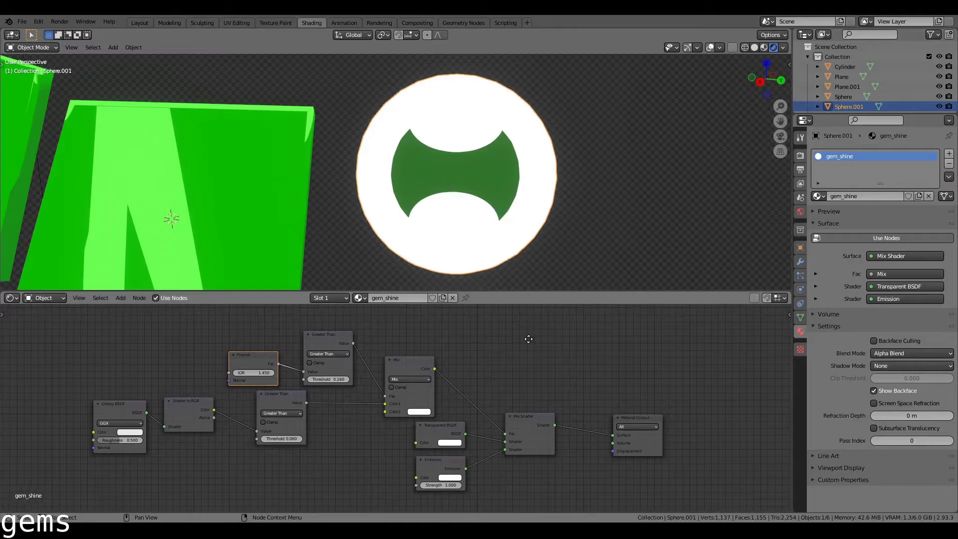
click(893, 394)
middle_drag(480, 270, 468, 247)
key(g)
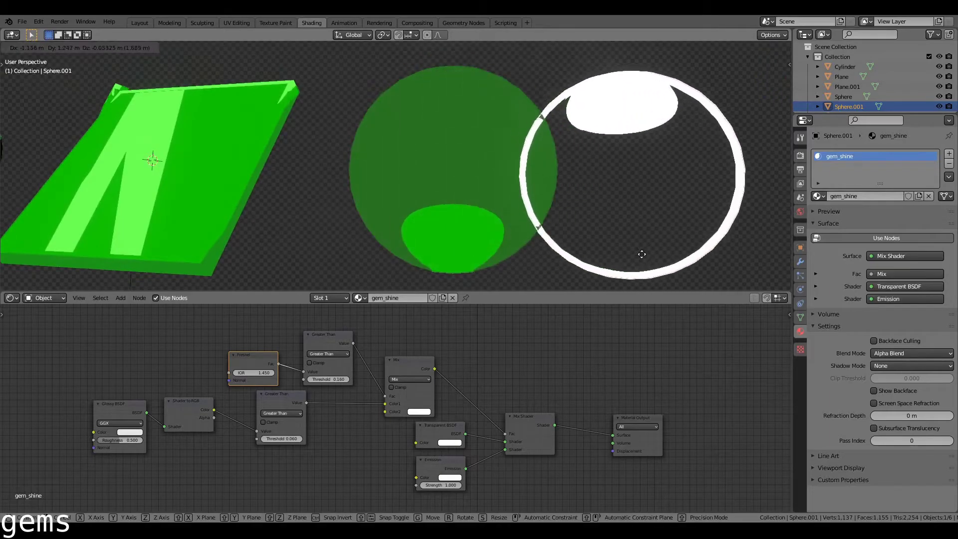
click(644, 256)
middle_drag(679, 277, 568, 205)
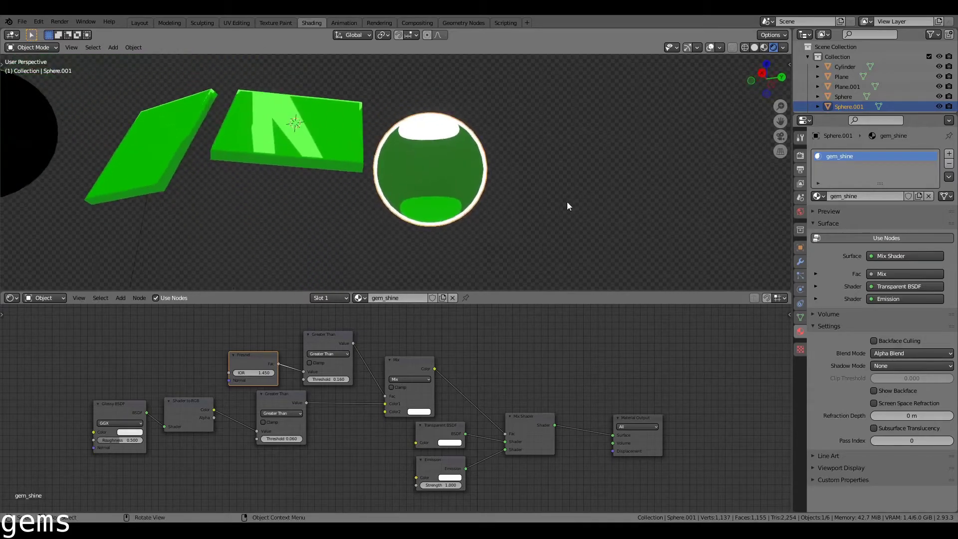
Inspect the gem body and shine spheres together and pulled apart, in both rendered and solid shading
click(474, 201)
key(g)
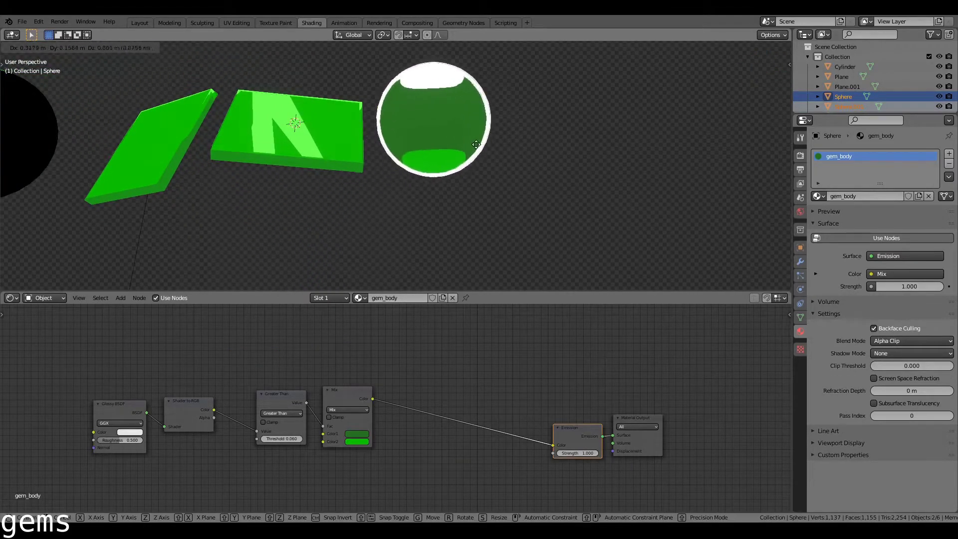
click(494, 186)
click(469, 149)
key(g)
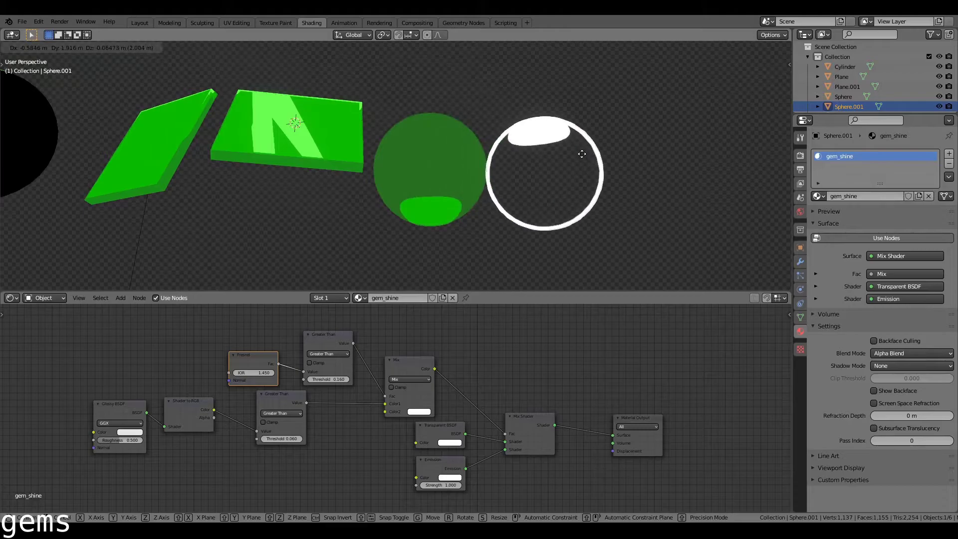
right_click(578, 161)
key(z)
key(g)
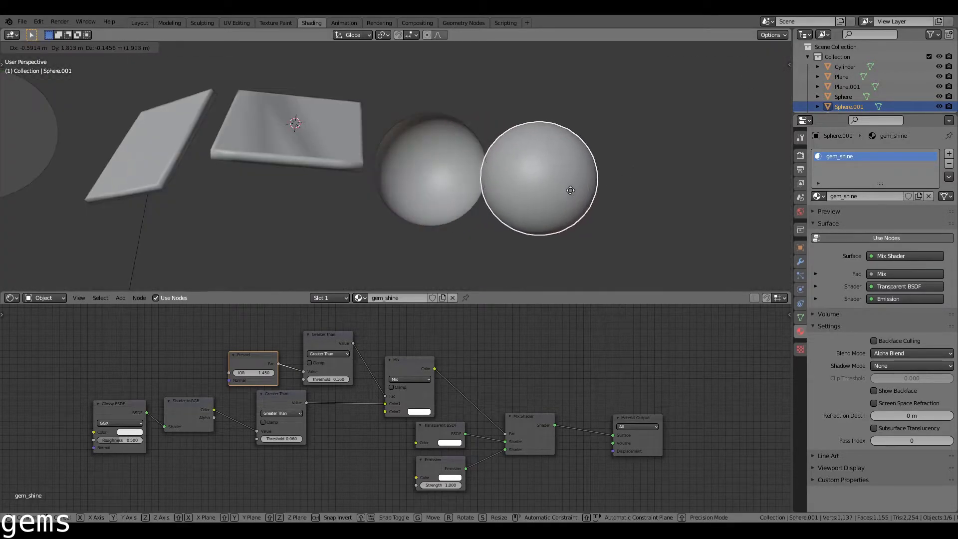
key(Escape)
key(z)
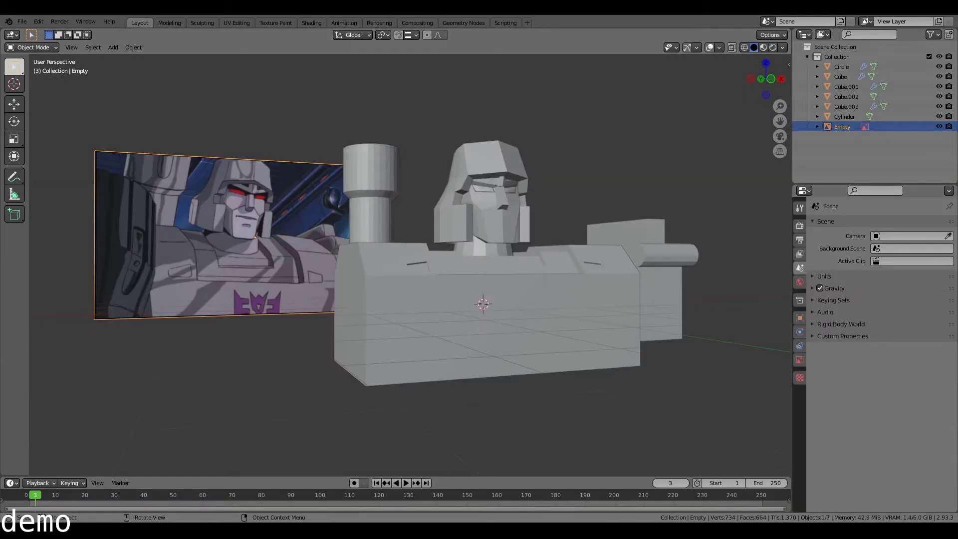
Select the upright cannon cylinder on the robot bust and switch to the Shading workspace with the whole bust in view
click(465, 303)
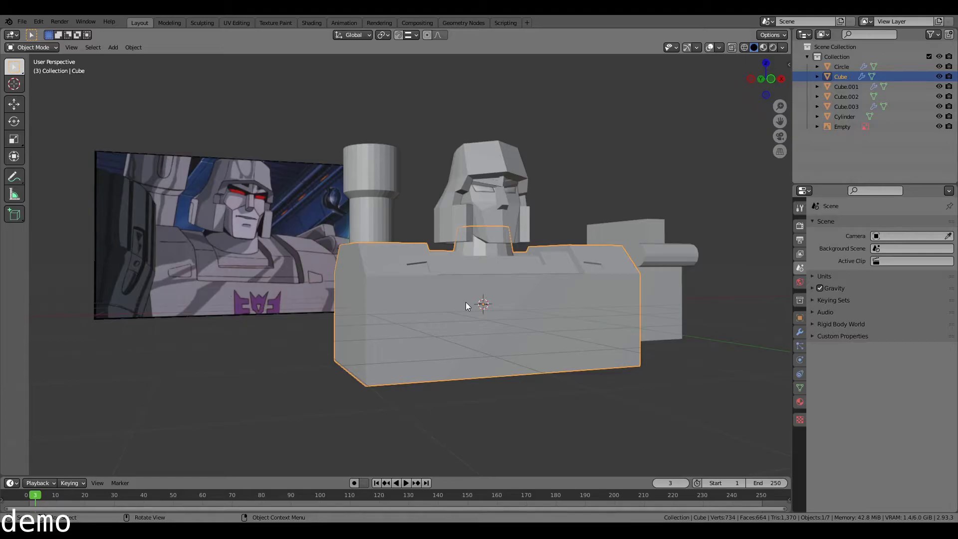
middle_drag(514, 348, 513, 367)
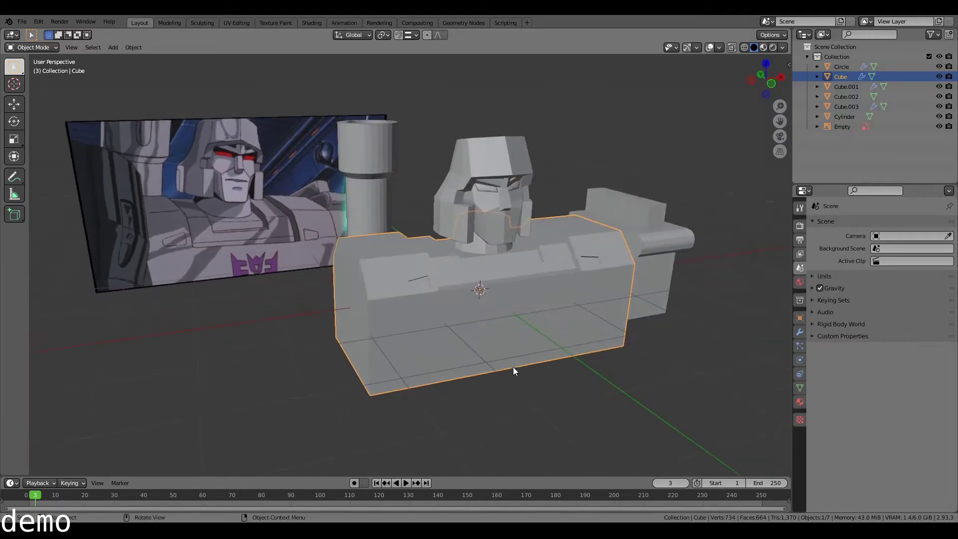
click(387, 207)
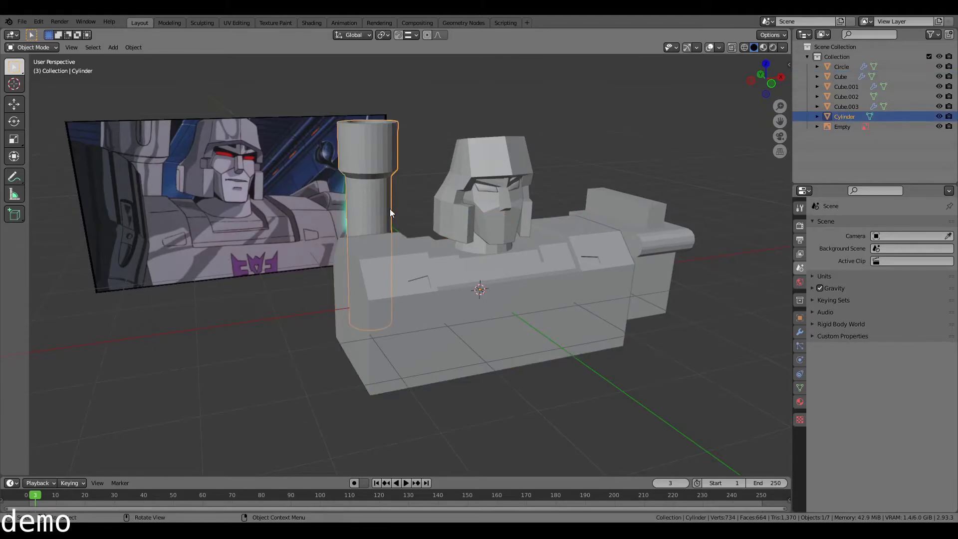
click(311, 22)
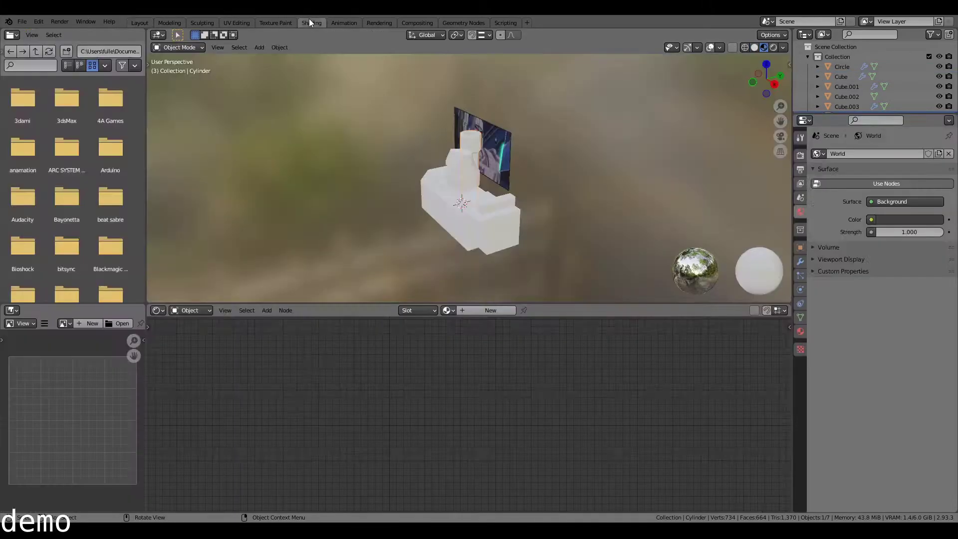
scroll(462, 232, up, 5)
middle_drag(462, 232, 532, 220)
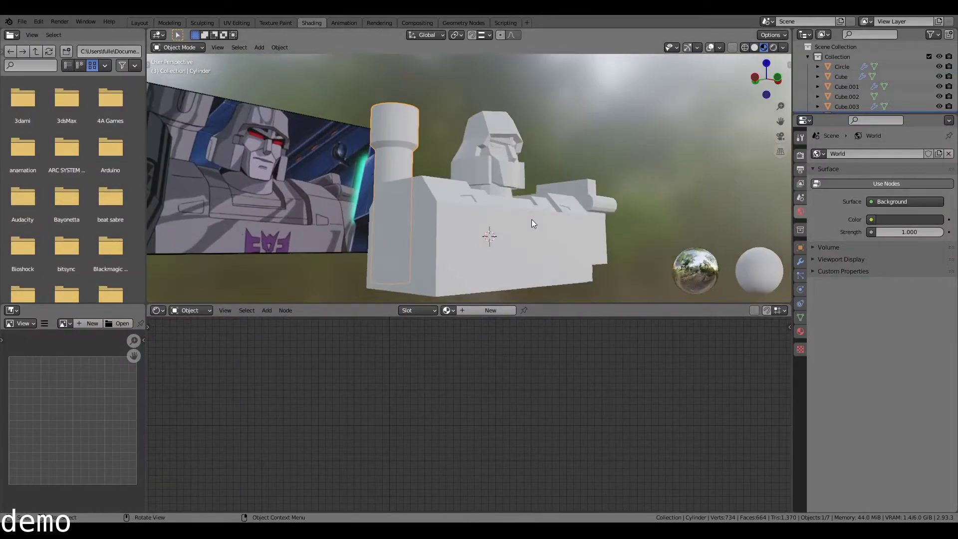
Create a new material for the cannon cylinder and delete its default shader node, keeping only the Material Output
click(449, 311)
click(425, 397)
key(shift+a)
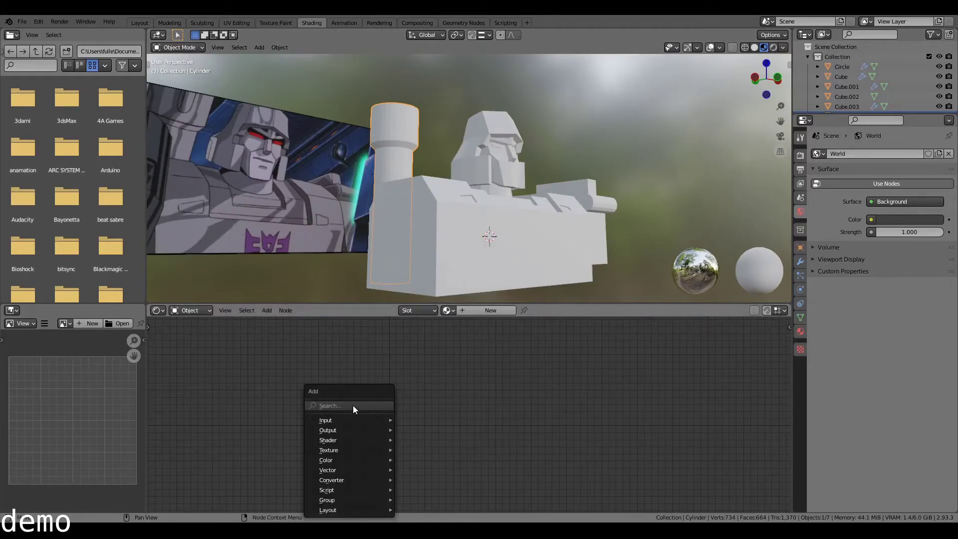
click(480, 311)
key(x)
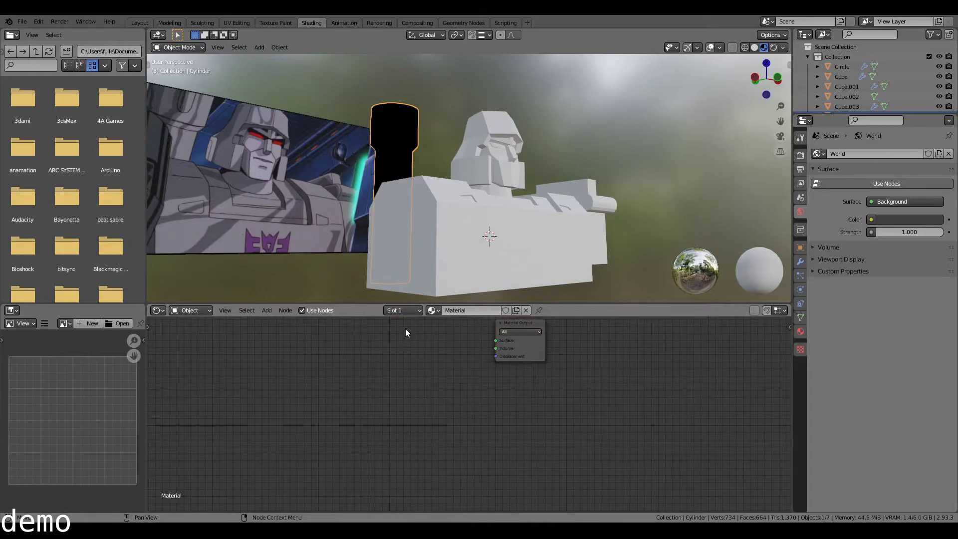
Add an RGB node well to the left of the Material Output node
middle_drag(277, 382, 400, 422)
key(shift+a)
click(272, 401)
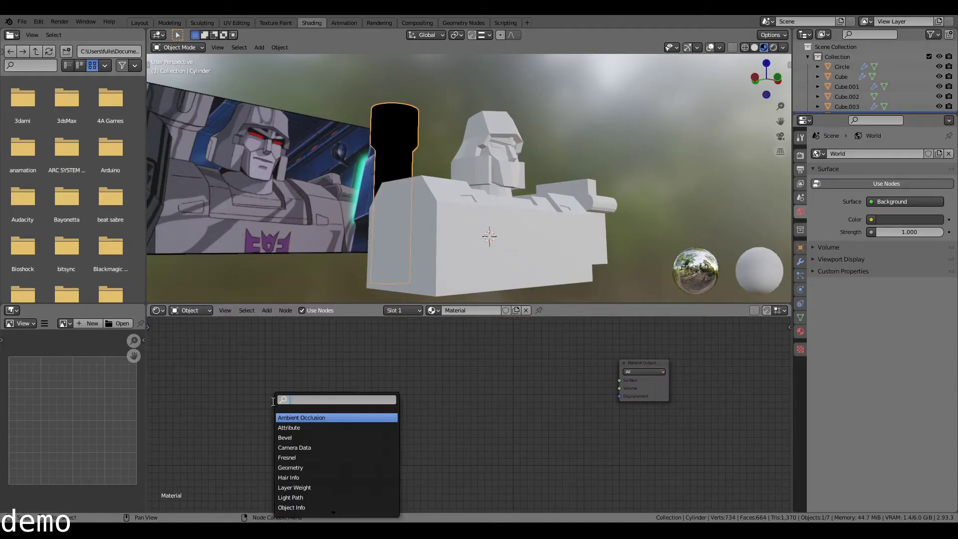
text(gr)
key(BackSpace)
key(BackSpace)
text(rgb)
key(Return)
click(264, 381)
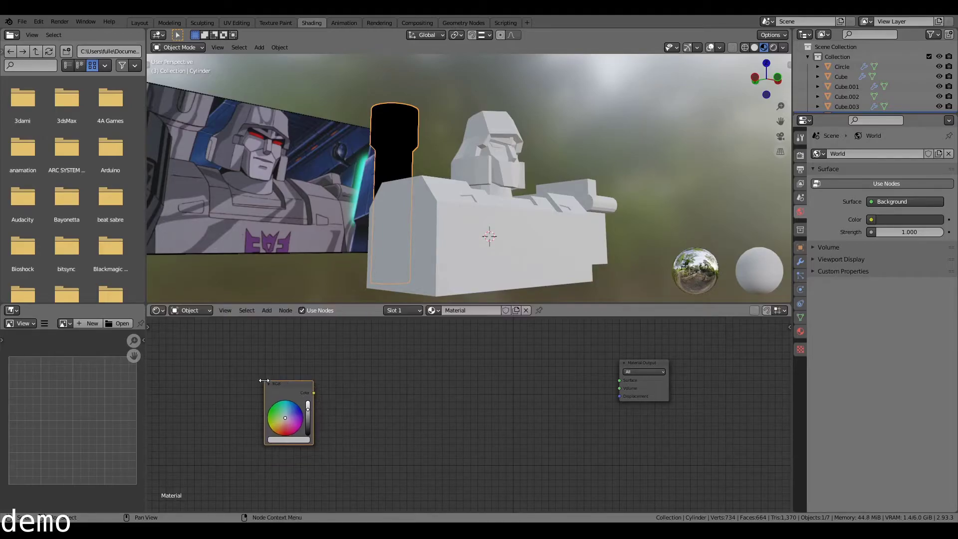
Duplicate the RGB node twice and stack the copies below the original
middle_drag(341, 391, 356, 363)
key(shift+d)
click(297, 429)
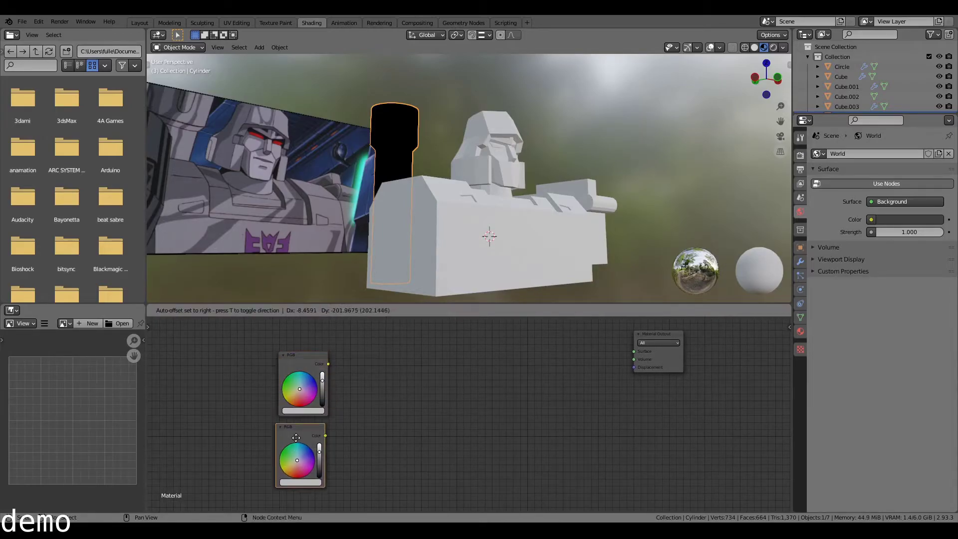
middle_drag(324, 429, 346, 391)
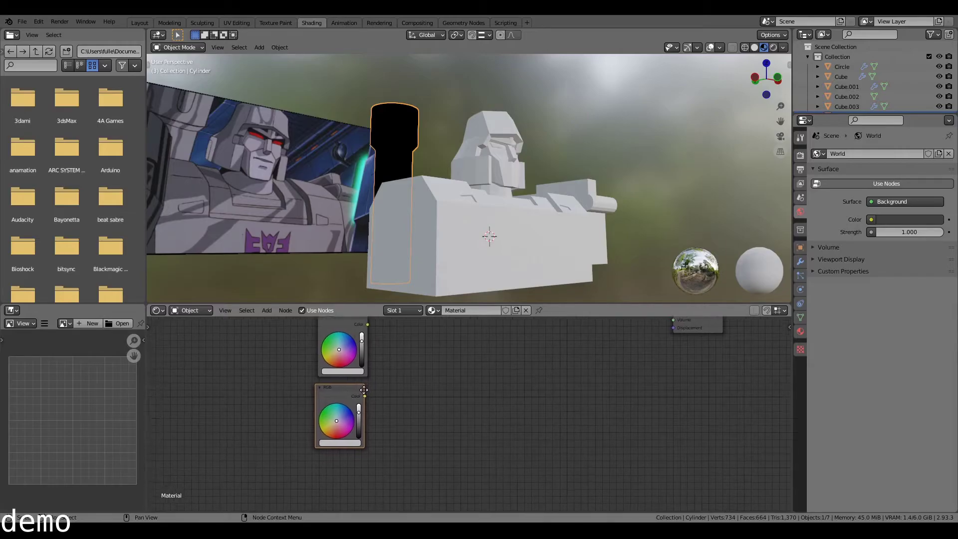
key(shift+d)
click(365, 460)
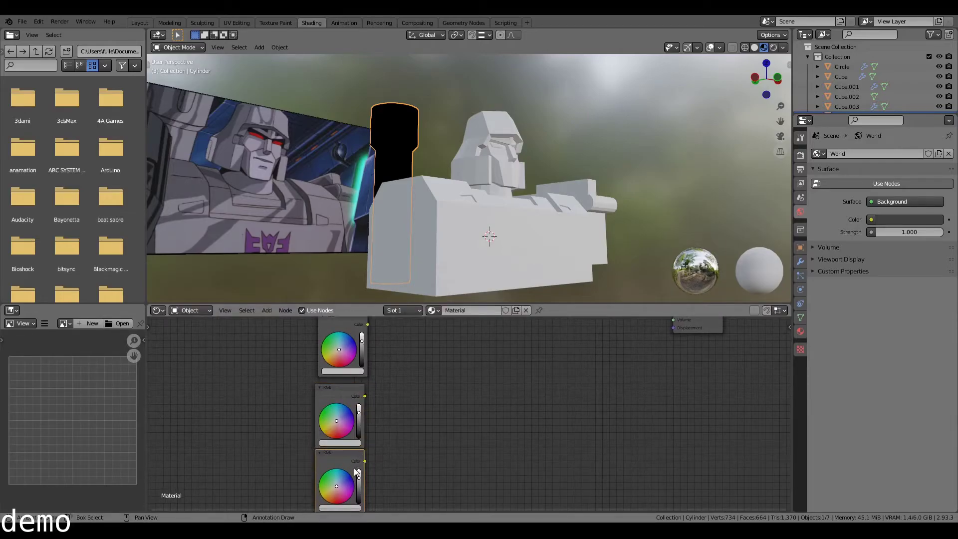
Set the three RGB nodes to a light, a mid and a dark shade sampled from the robot's armour in the reference image
click(344, 372)
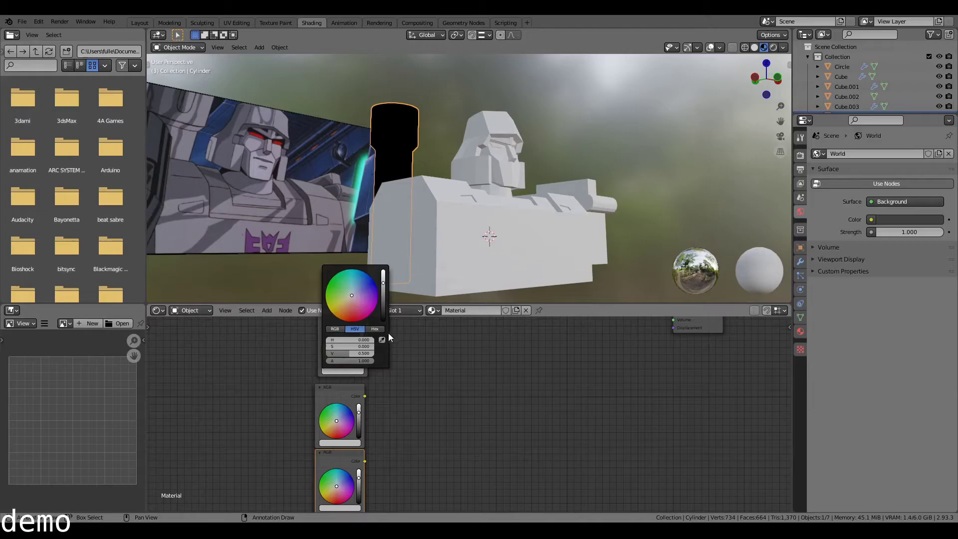
click(381, 340)
click(236, 235)
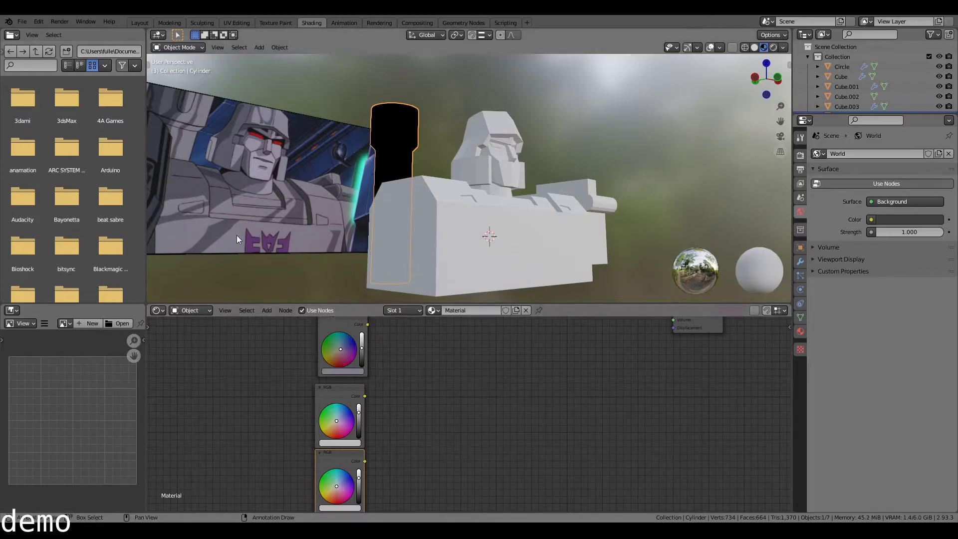
click(334, 444)
click(379, 411)
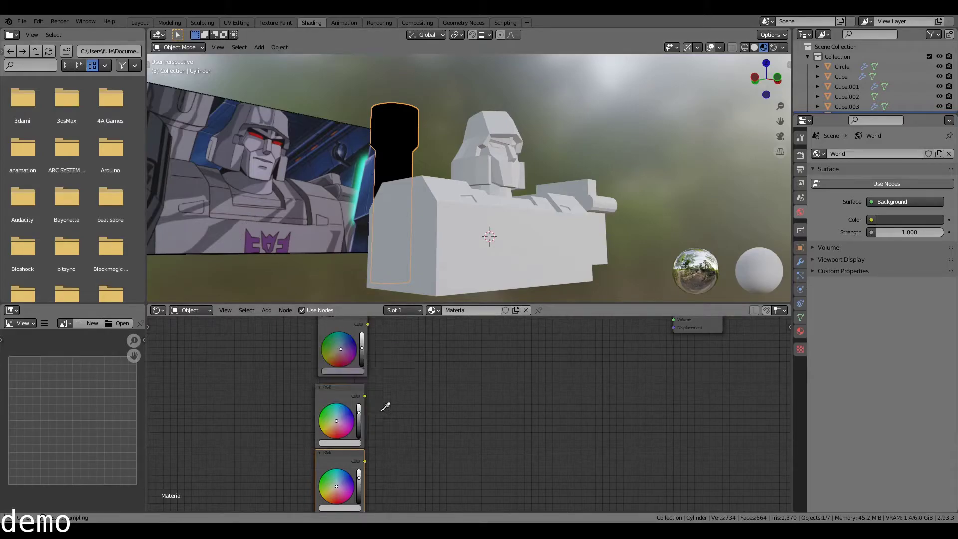
click(181, 178)
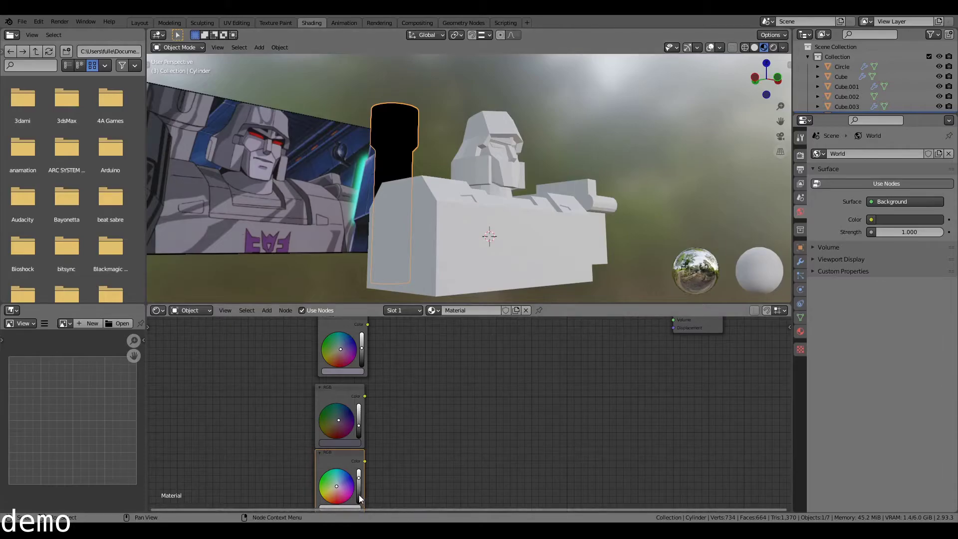
middle_drag(358, 495, 354, 452)
click(351, 465)
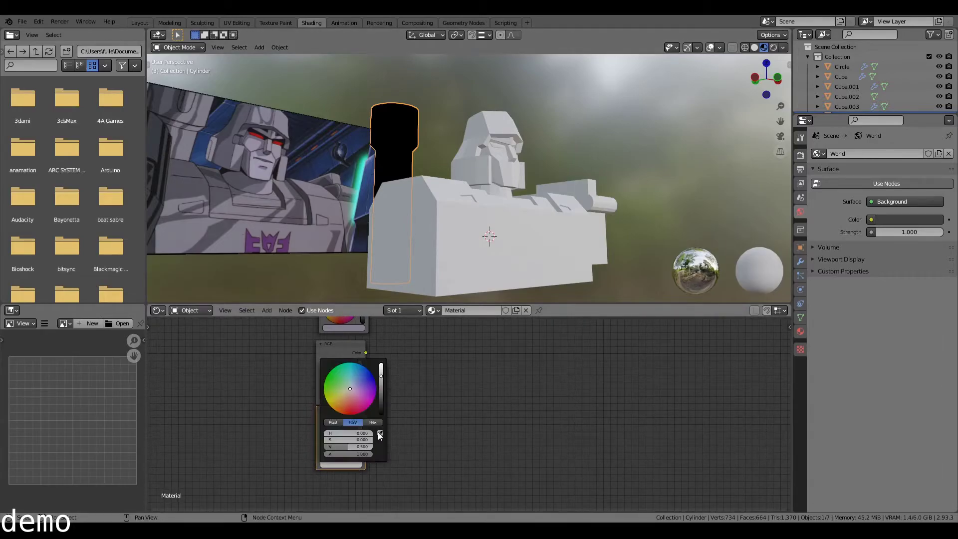
click(379, 431)
click(224, 170)
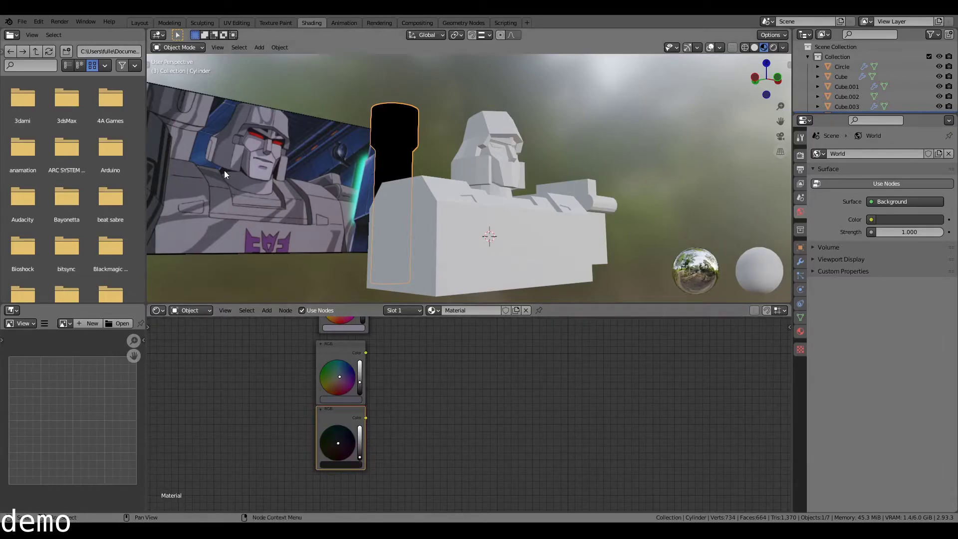
Combine the three RGB nodes into a node group and connect each colour to its own group output
middle_drag(493, 398, 494, 459)
shift+click(328, 345)
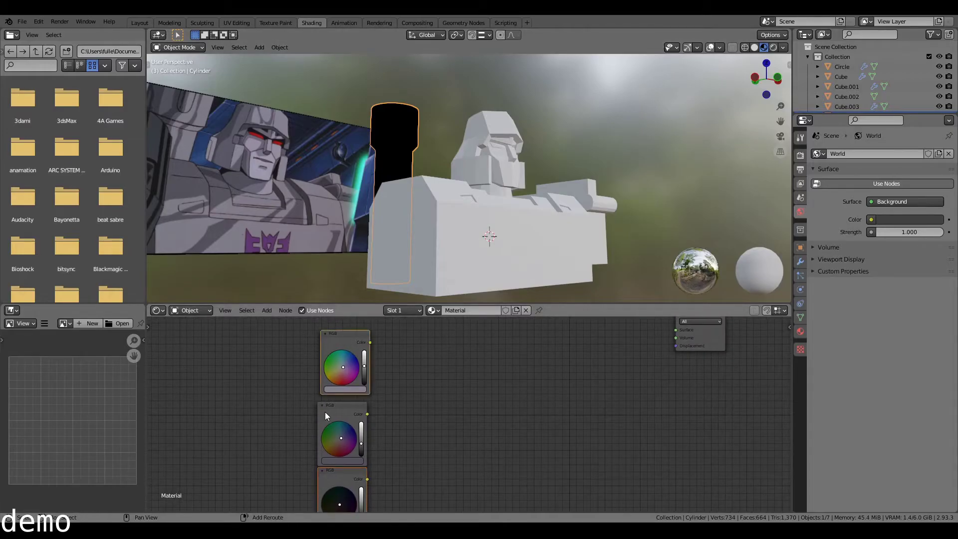
shift+click(325, 412)
key(shift+a)
key(Escape)
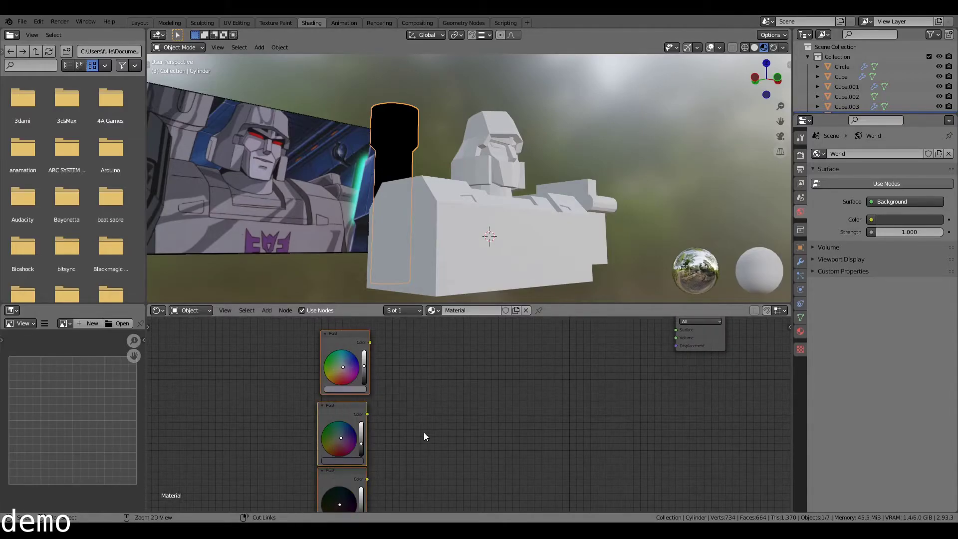
key(ctrl+g)
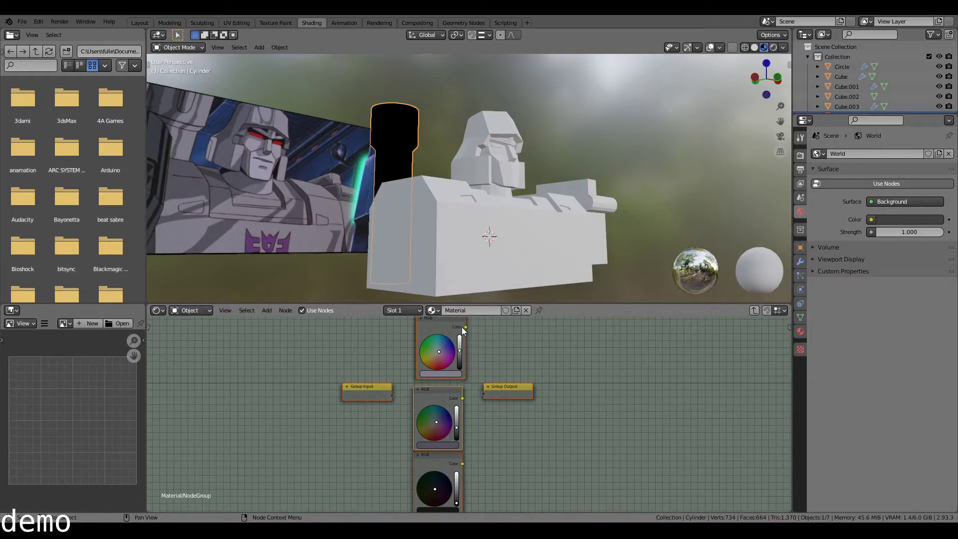
drag(466, 328, 487, 403)
drag(463, 463, 487, 405)
key(Tab)
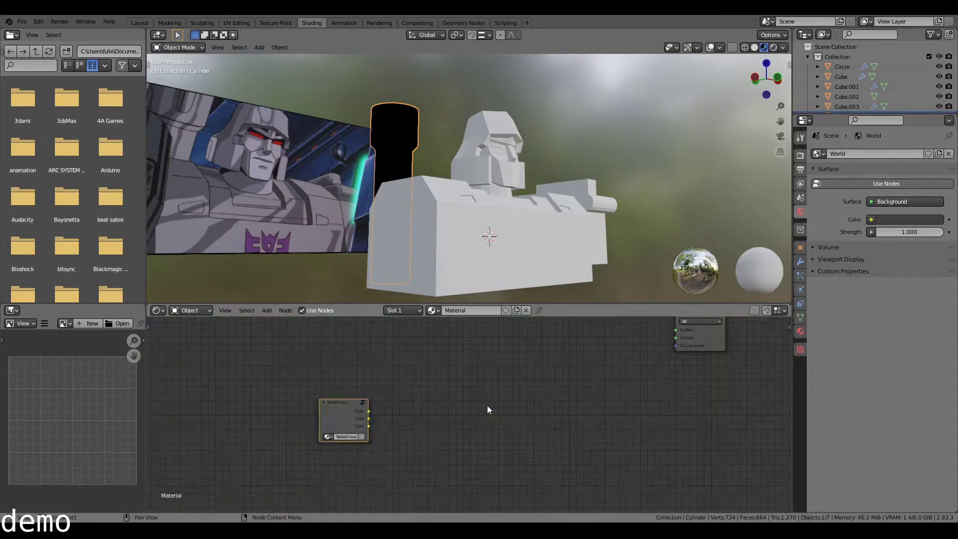
Rename the node group's three colour outputs main, mid and dark
key(Tab)
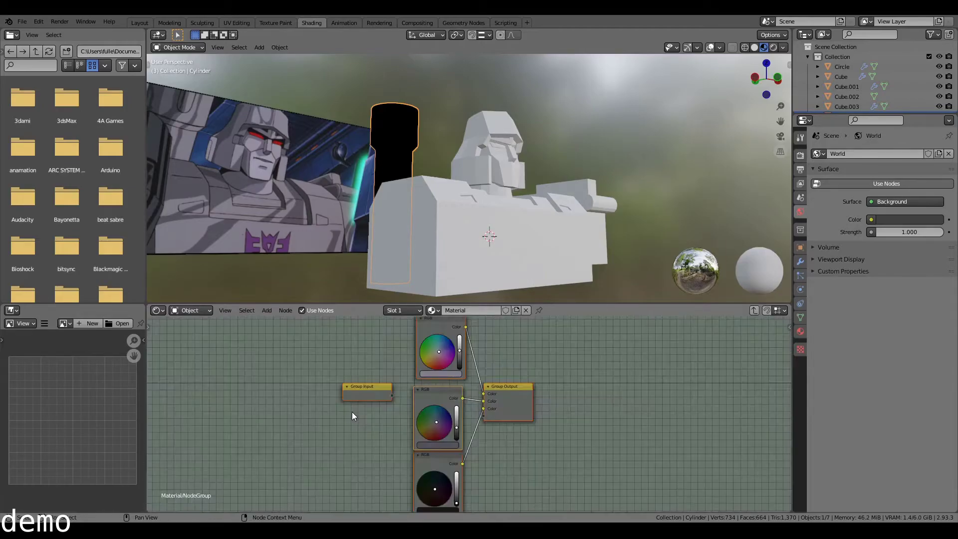
key(n)
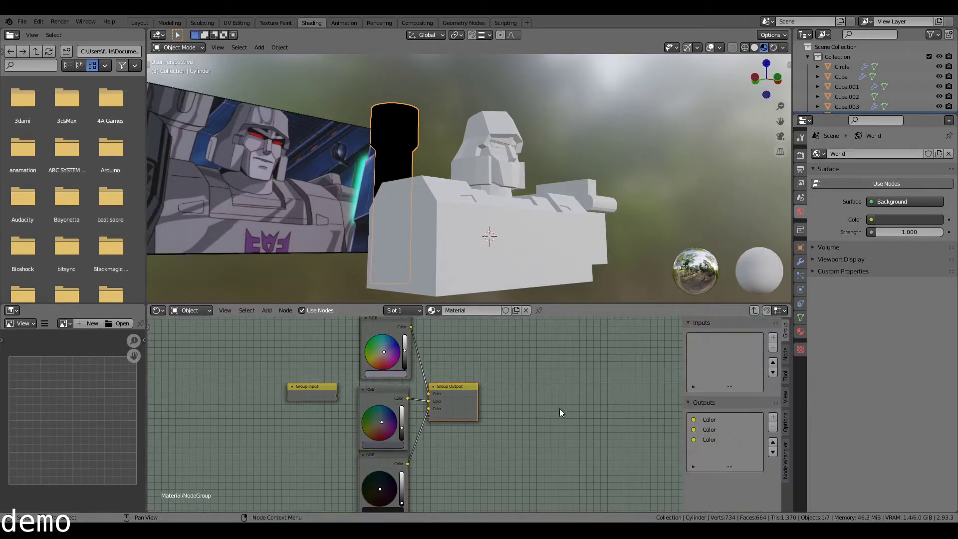
click(719, 421)
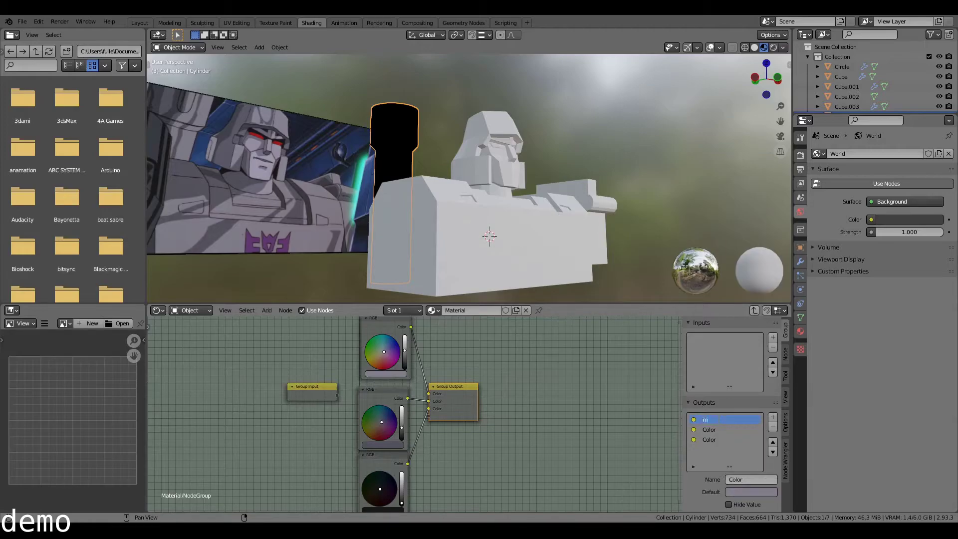
click(718, 429)
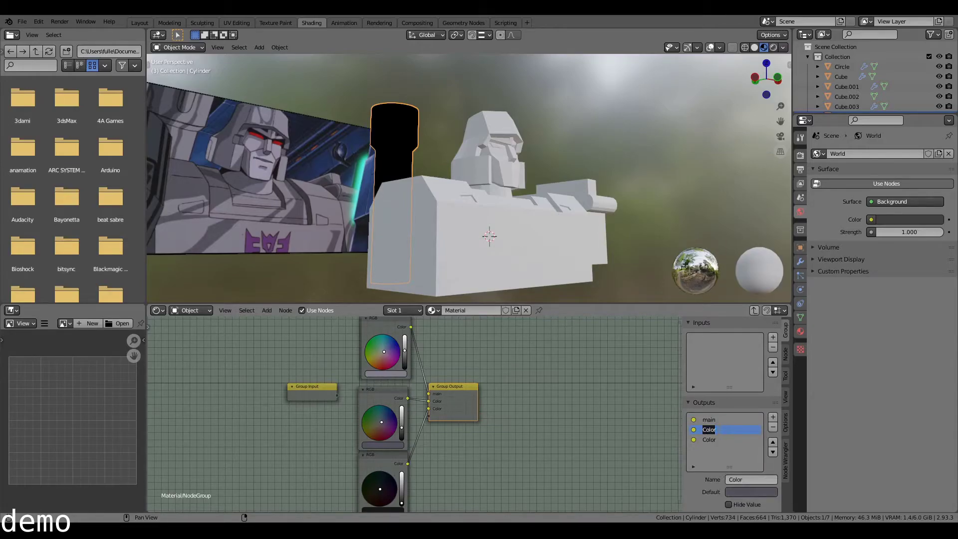
double_click(718, 439)
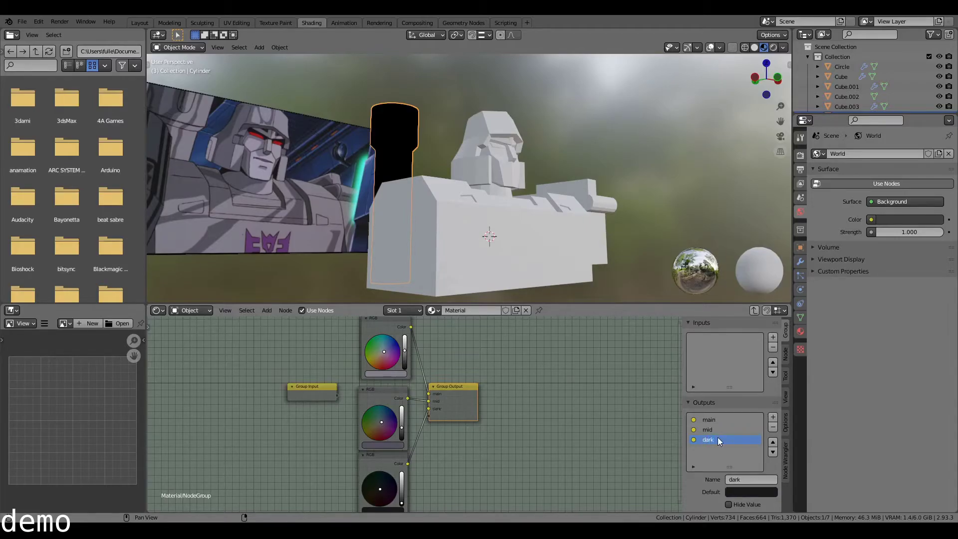
key(Tab)
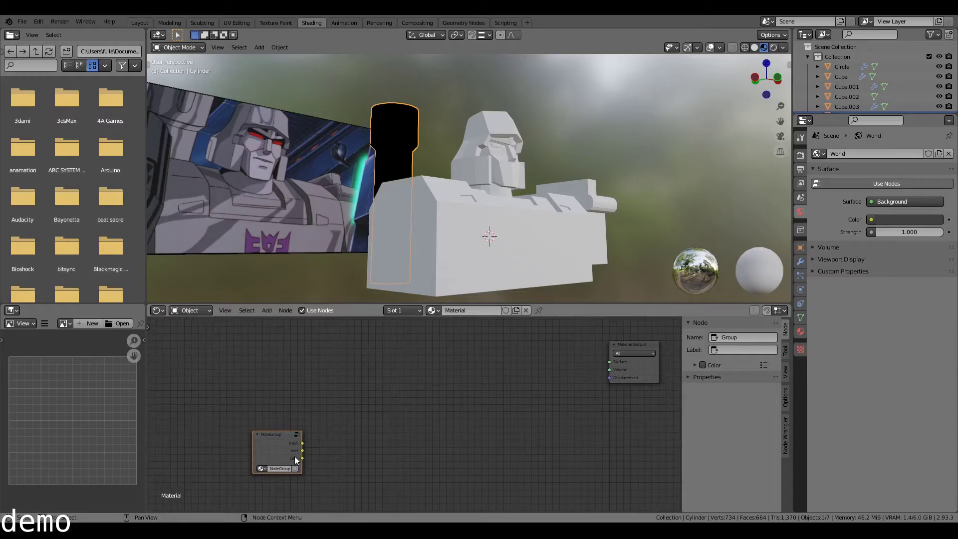
Reposition the colour group node and label it "megatron colours"
drag(282, 445, 322, 410)
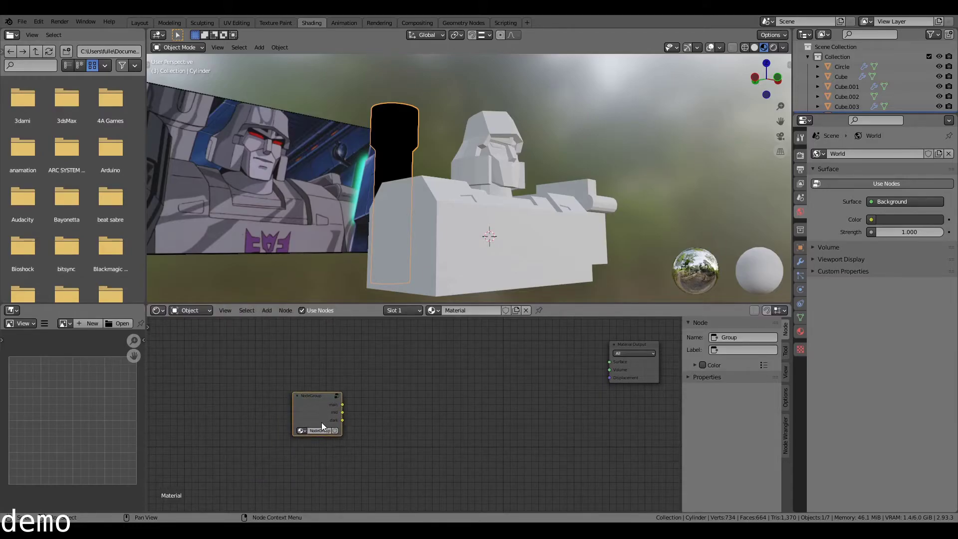
key(F2)
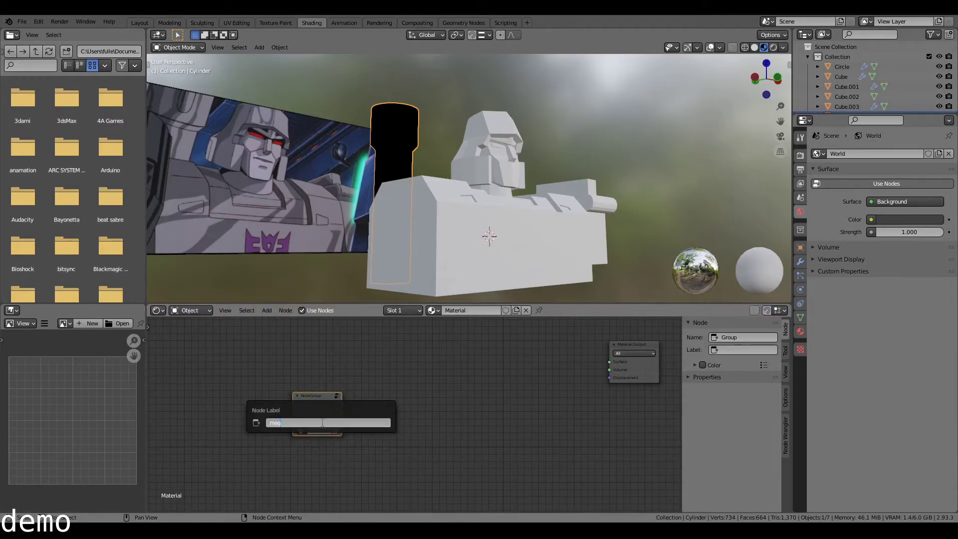
text(megatron colours)
key(Return)
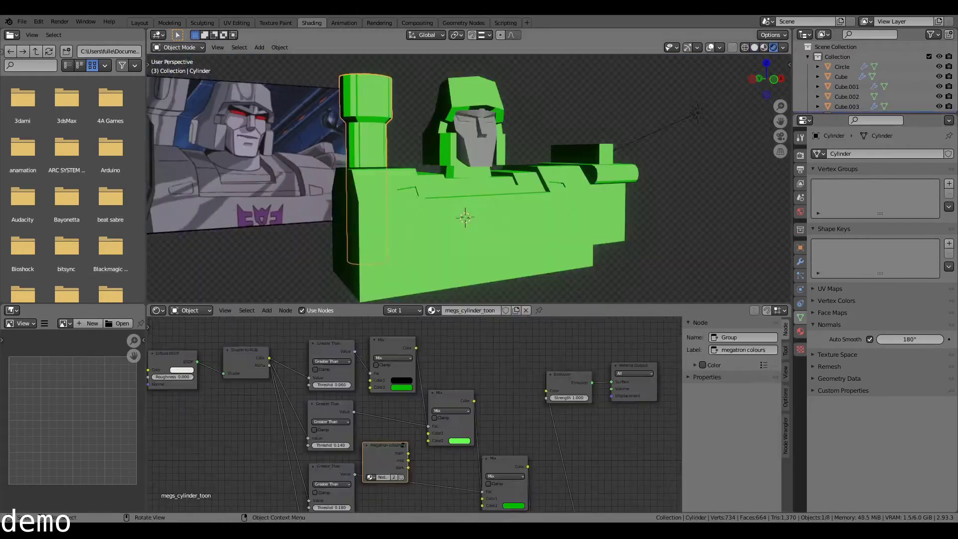
In the megs_cylinder_toon material, connect the megatron colours group's main output to Color2 of the second and last Mix nodes
middle_drag(359, 166, 394, 199)
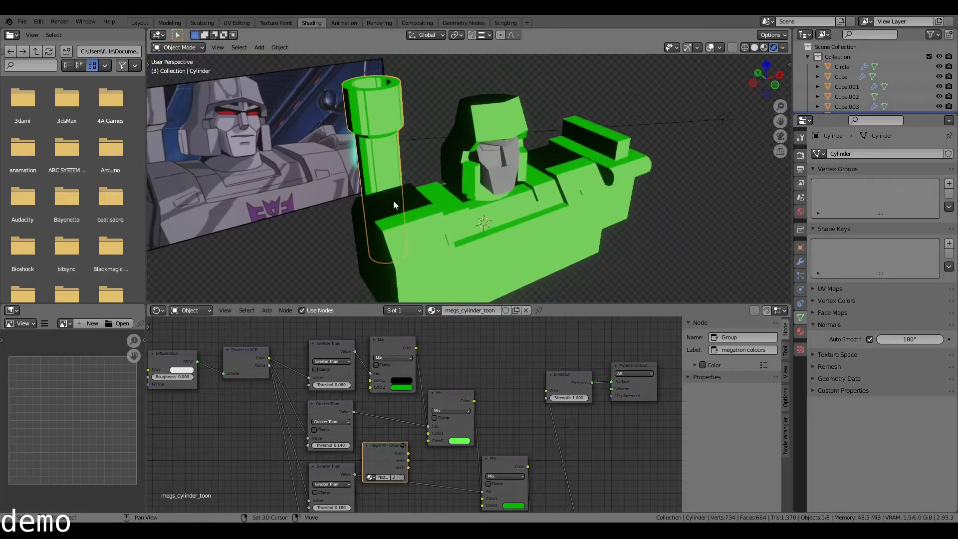
middle_drag(499, 471, 496, 437)
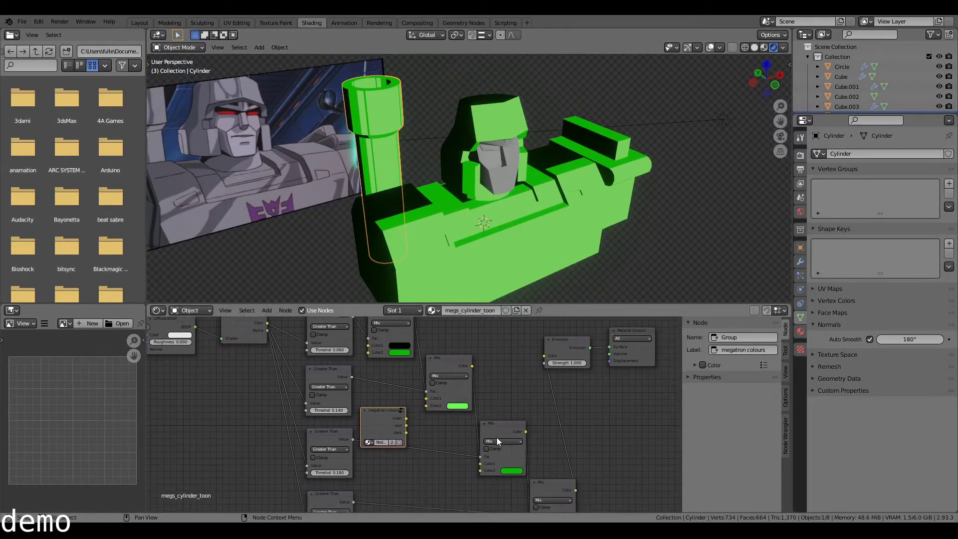
scroll(478, 436, up, 2)
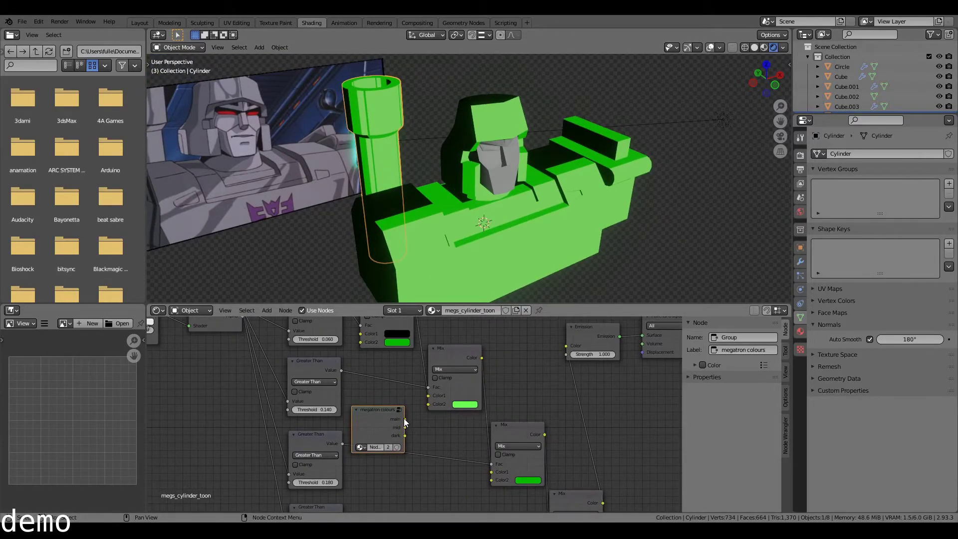
drag(405, 419, 428, 404)
middle_drag(431, 437, 419, 409)
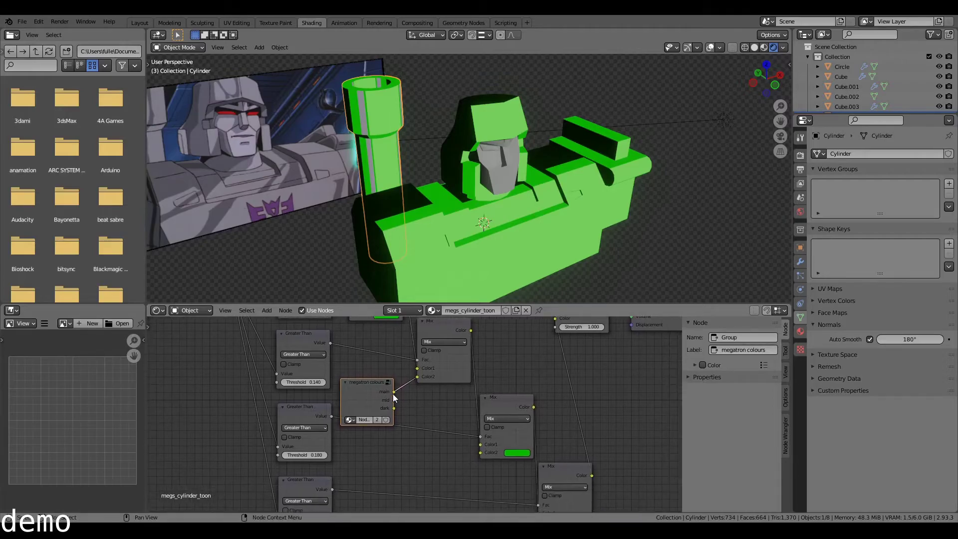
drag(393, 392, 495, 478)
middle_drag(466, 484, 444, 437)
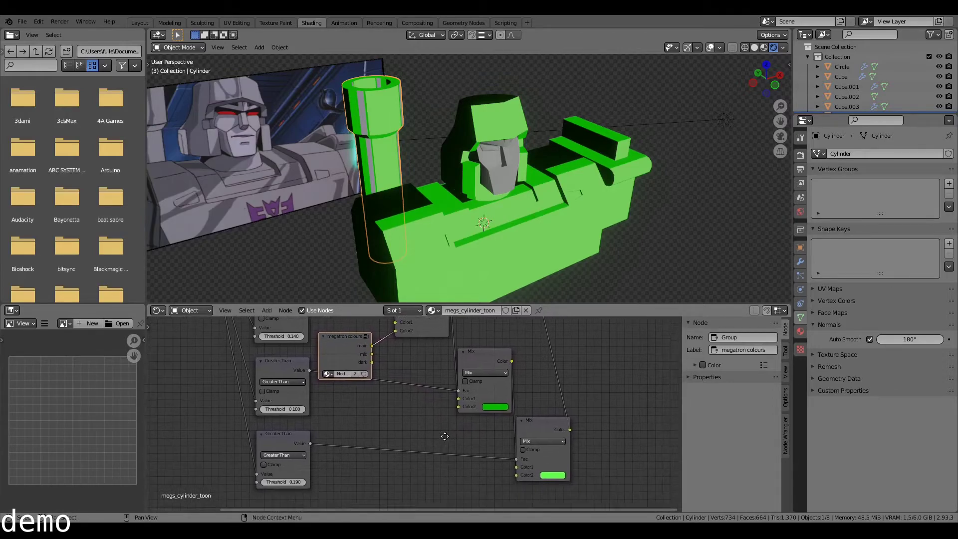
mouse_move(372, 346)
mouse_down()
mouse_move(534, 475)
mouse_move(517, 475)
mouse_up()
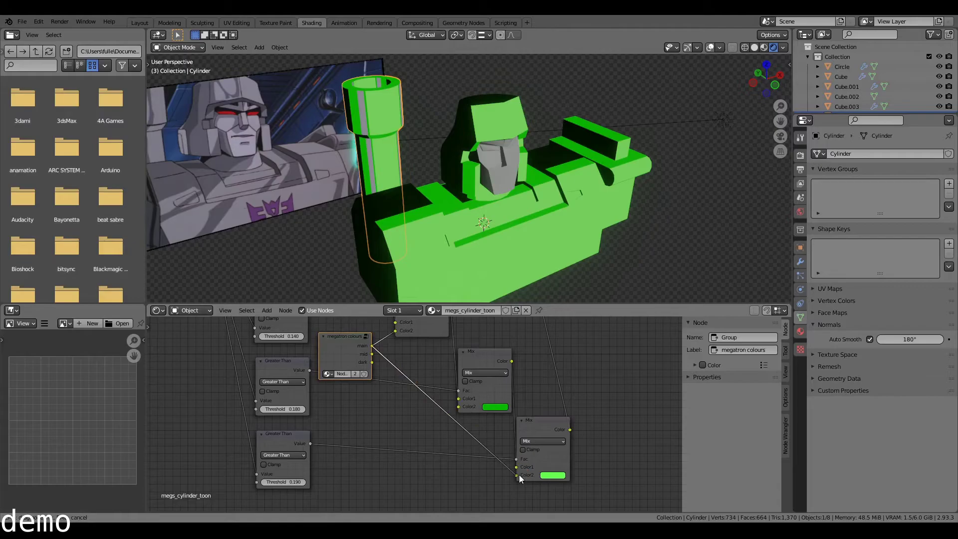
Connect the group's mid output to Color2 of the third Mix node, and its mid and dark outputs to the first Mix node's colours
middle_drag(377, 359, 411, 410)
drag(406, 404, 492, 457)
middle_drag(419, 416, 441, 463)
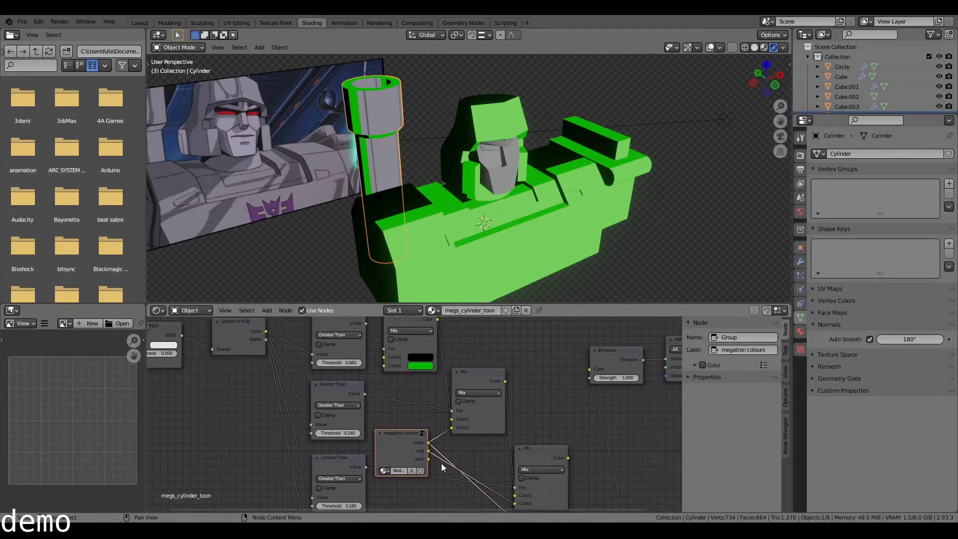
drag(385, 366, 383, 357)
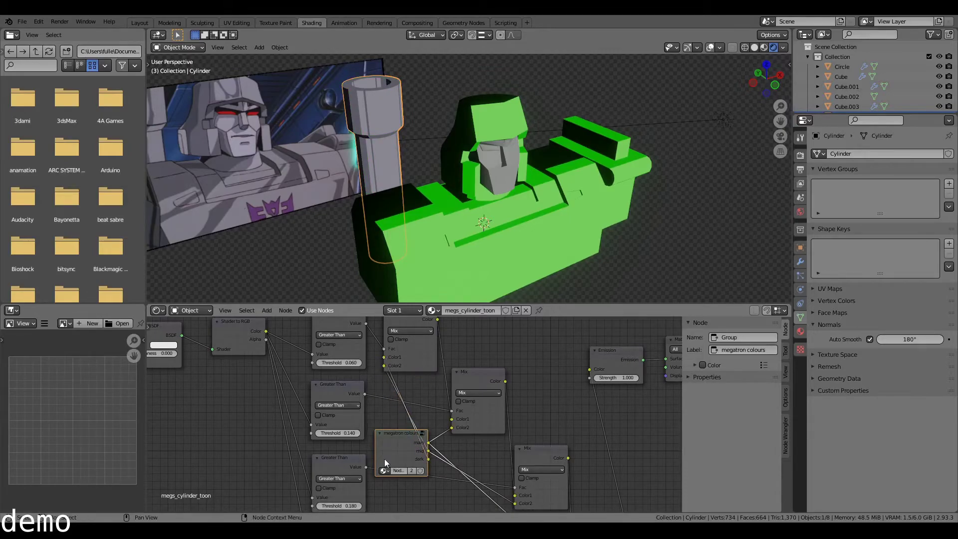
Move the megatron colours group node to the left of the Greater Than nodes and check the cannon's shading from the front
drag(392, 445, 221, 439)
middle_drag(421, 278, 406, 202)
middle_drag(414, 502, 460, 393)
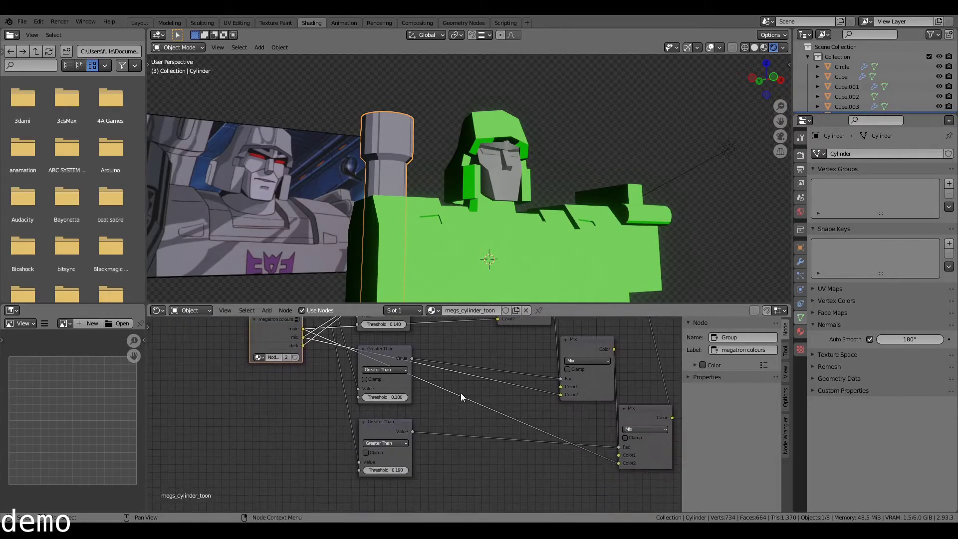
Fine-tune the Greater Than thresholds below the first one in the megs_cylinder_toon material while watching the cannon's shading
drag(396, 399, 399, 399)
drag(385, 471, 385, 470)
drag(385, 397, 387, 398)
middle_drag(390, 384, 391, 438)
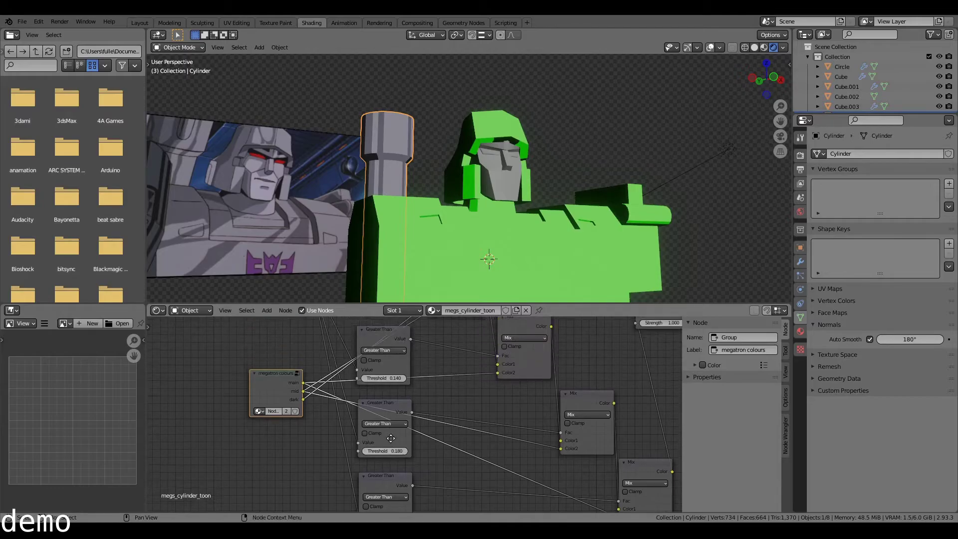
drag(384, 378, 386, 378)
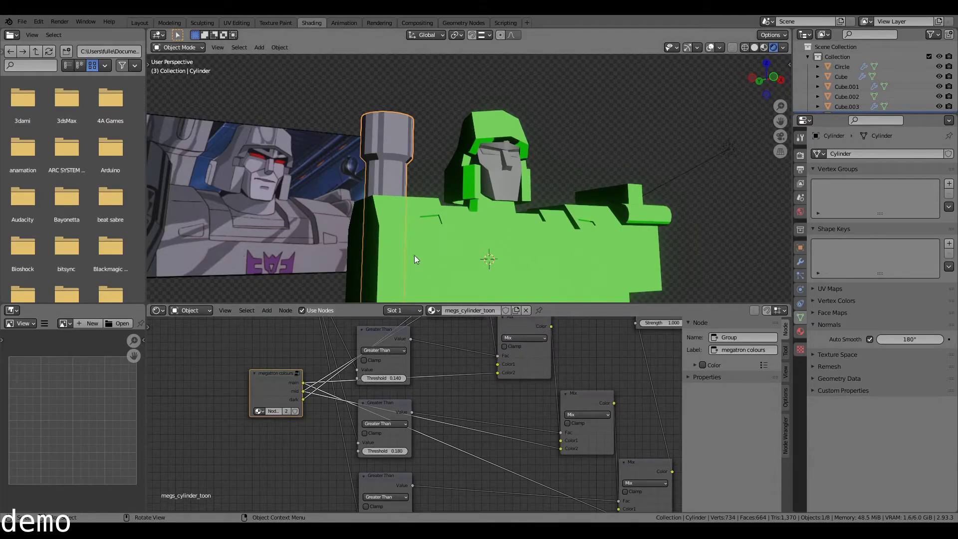
Rotate the sun lamp to test how the toon shading reacts to different light directions
scroll(414, 256, up, 2)
mouse_move(384, 205)
middle_down()
mouse_move(393, 172)
mouse_move(386, 176)
mouse_move(429, 207)
middle_up()
scroll(430, 209, down, 3)
key(a)
click(710, 151)
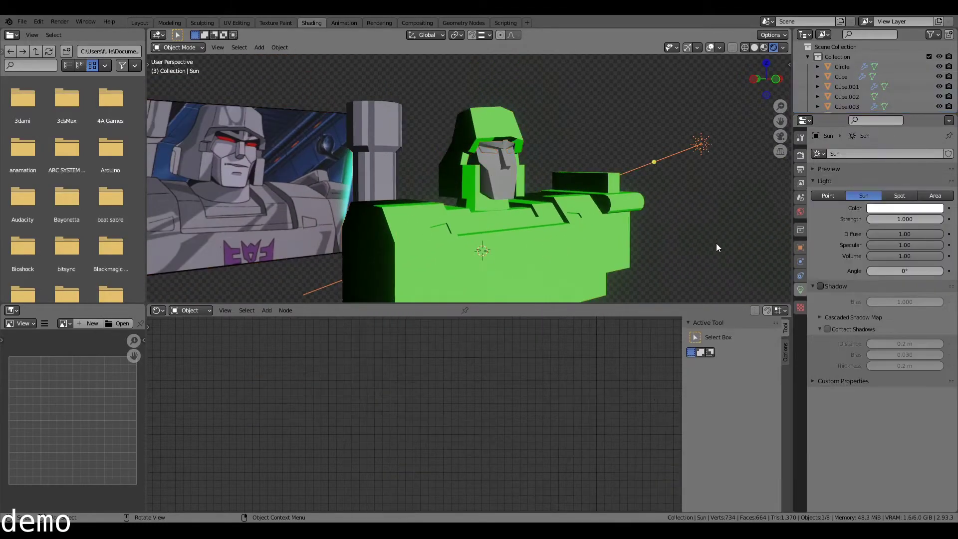
key(r)
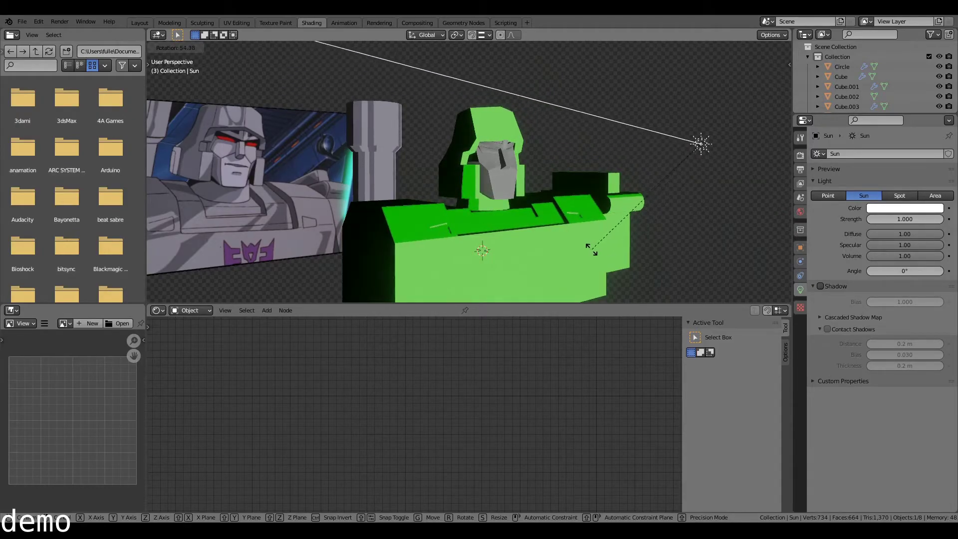
click(600, 244)
key(r)
key(r)
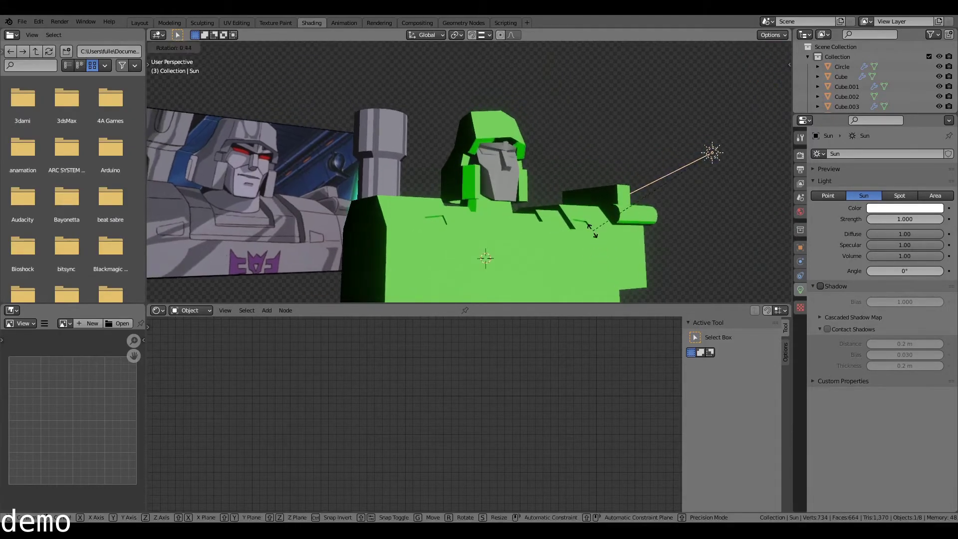
click(607, 233)
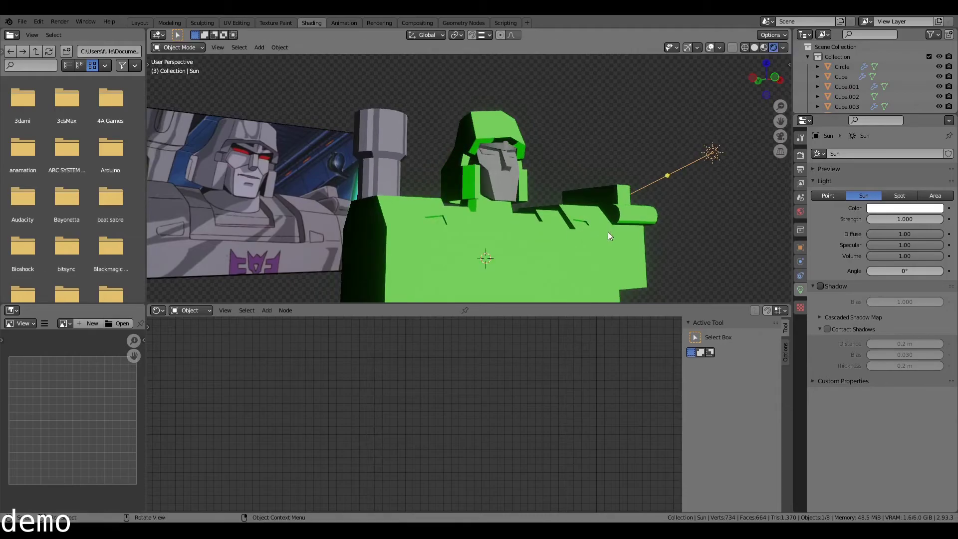
In the torso's megs_plate_toon material, connect megatron colours' main output to the second Mix's Color2, and mid and dark to the first Mix's Color2 and Color1
middle_drag(608, 231, 421, 217)
click(439, 253)
middle_drag(465, 364, 464, 434)
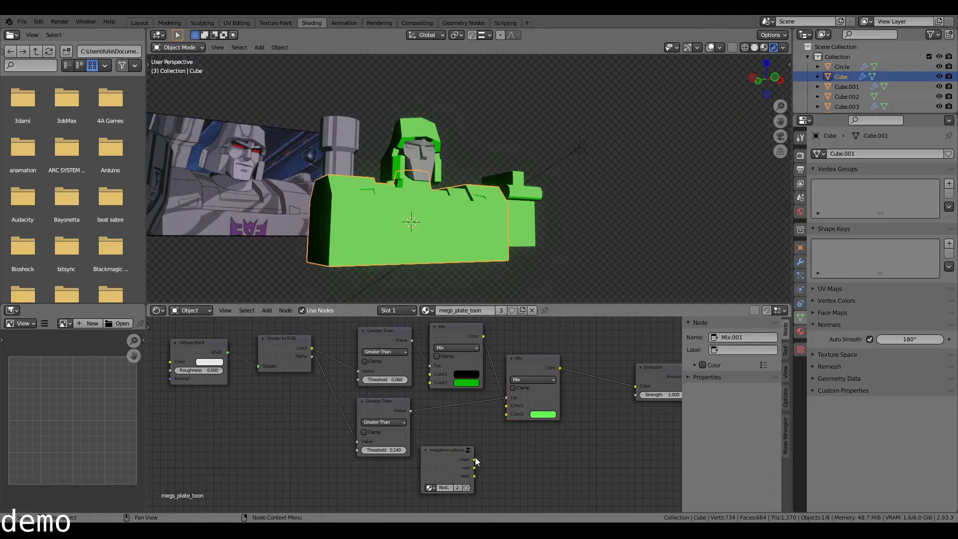
drag(480, 457, 514, 415)
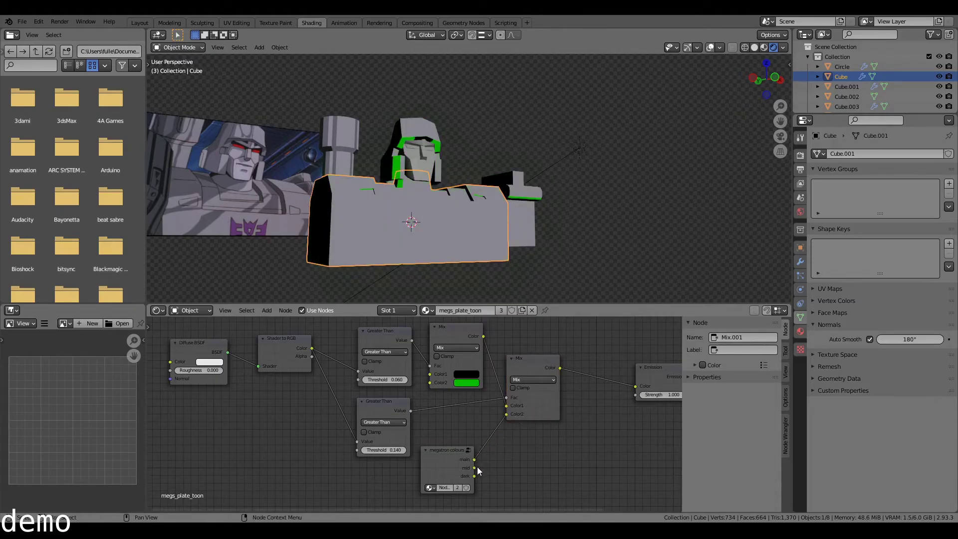
drag(478, 469, 467, 437)
drag(436, 383, 433, 384)
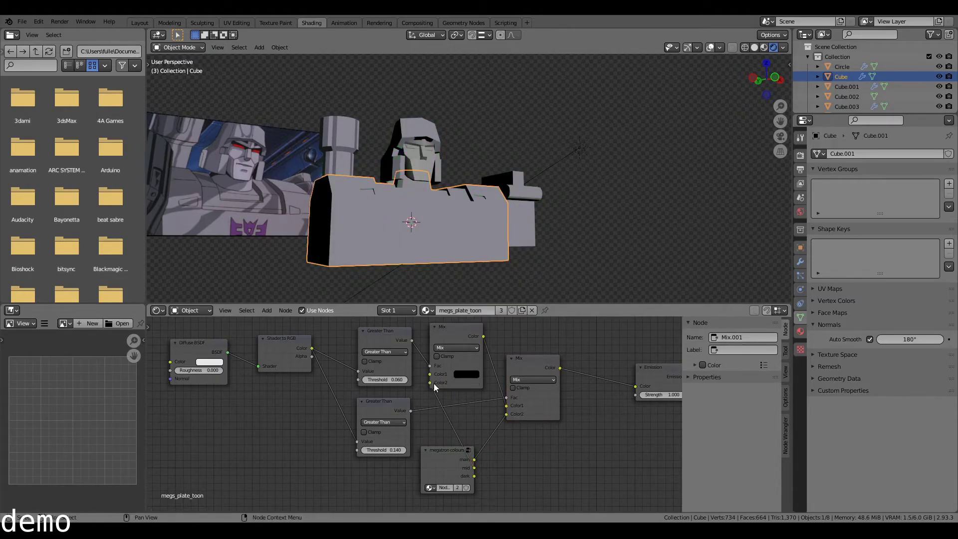
drag(473, 476, 430, 374)
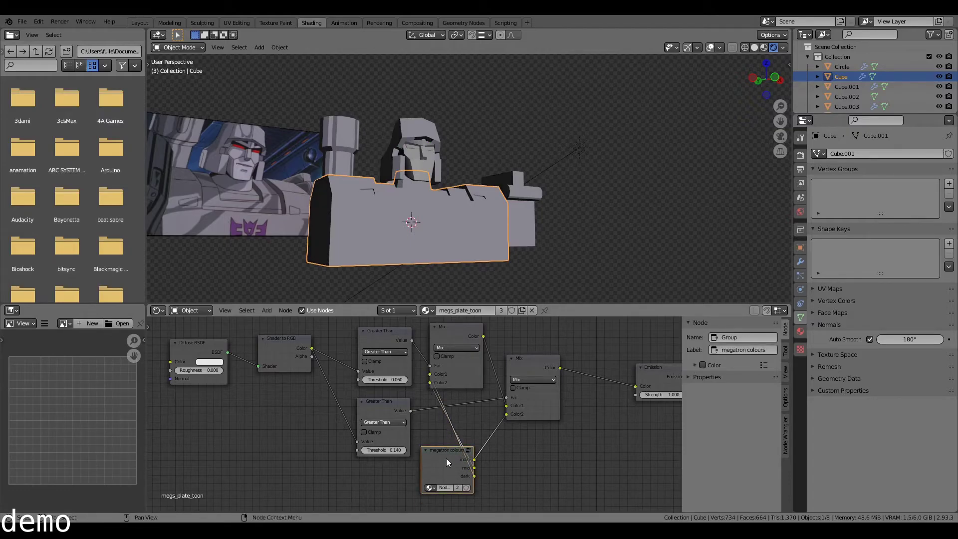
Move the megatron colours group node beside the lower Greater Than node and set that node's threshold to 0.160
drag(446, 458, 306, 469)
scroll(390, 439, up, 2)
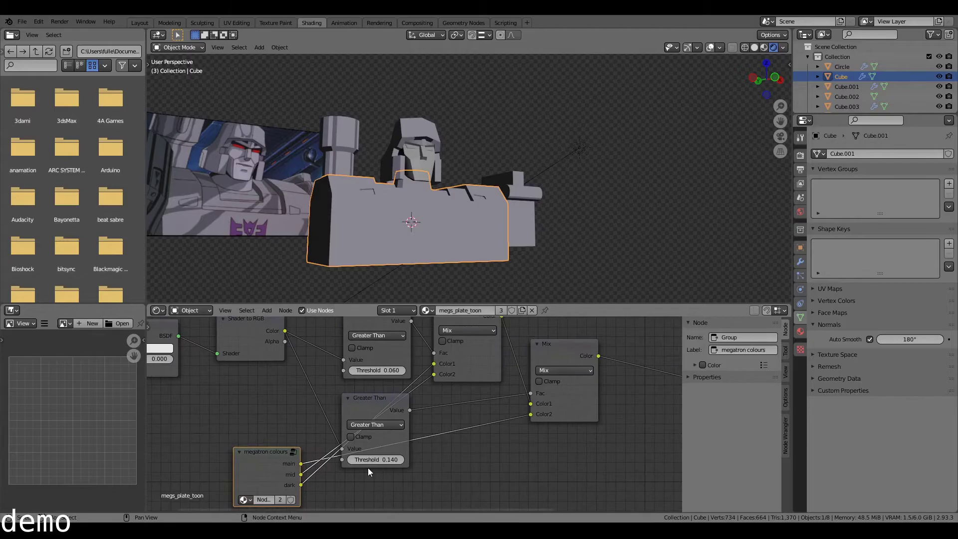
drag(370, 460, 392, 460)
Assign the megs_cylinder_toon material, added in a second slot, to all linked faces of the neck in the torso mesh
key(Tab)
scroll(406, 233, up, 3)
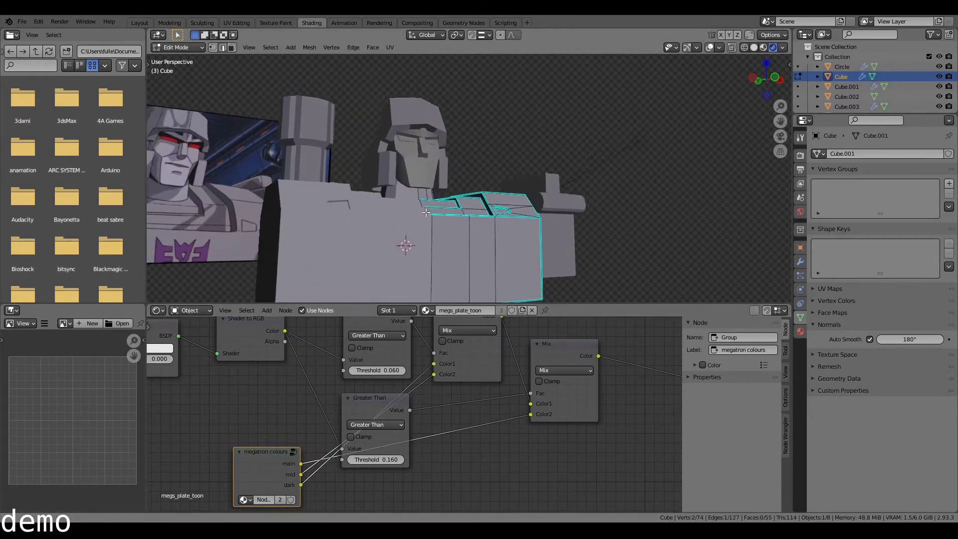
scroll(426, 212, up, 2)
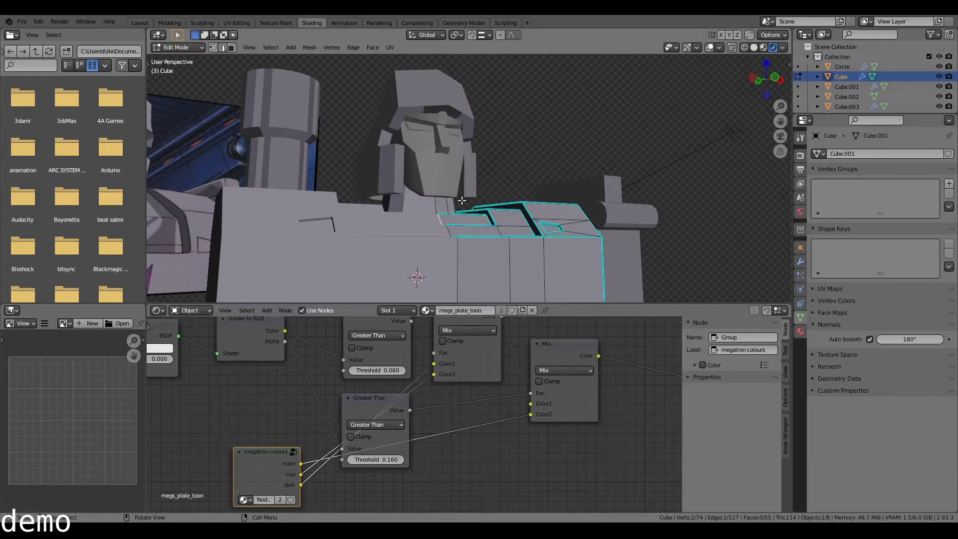
key(ctrl+l)
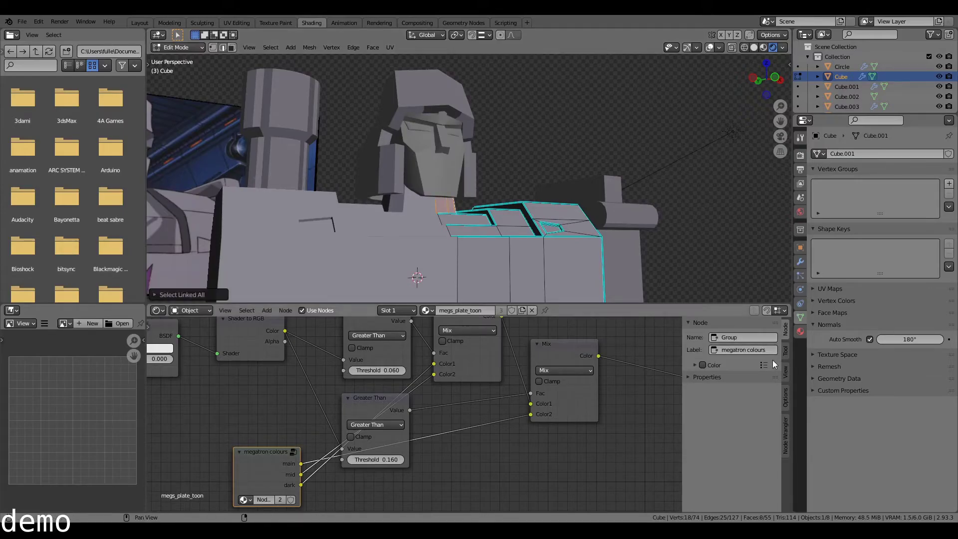
click(801, 333)
click(949, 154)
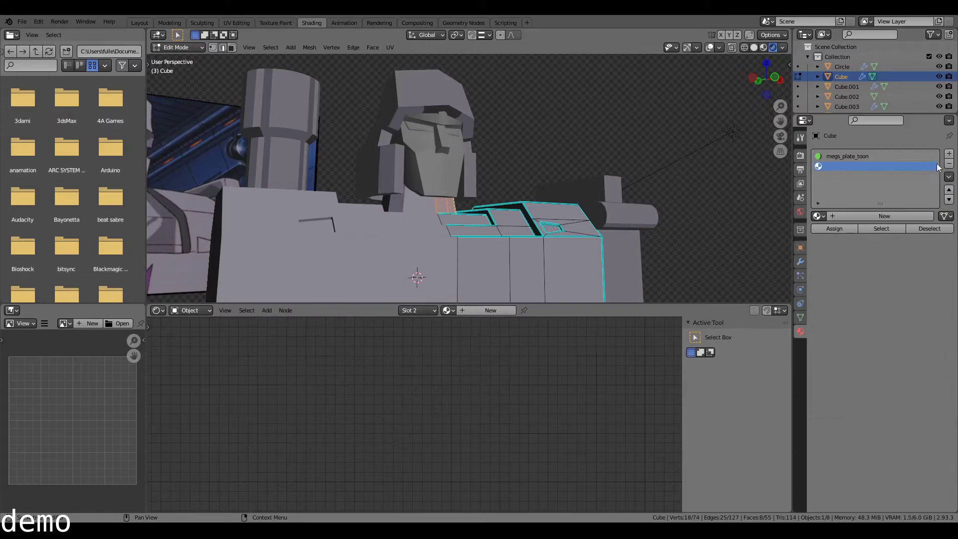
click(818, 217)
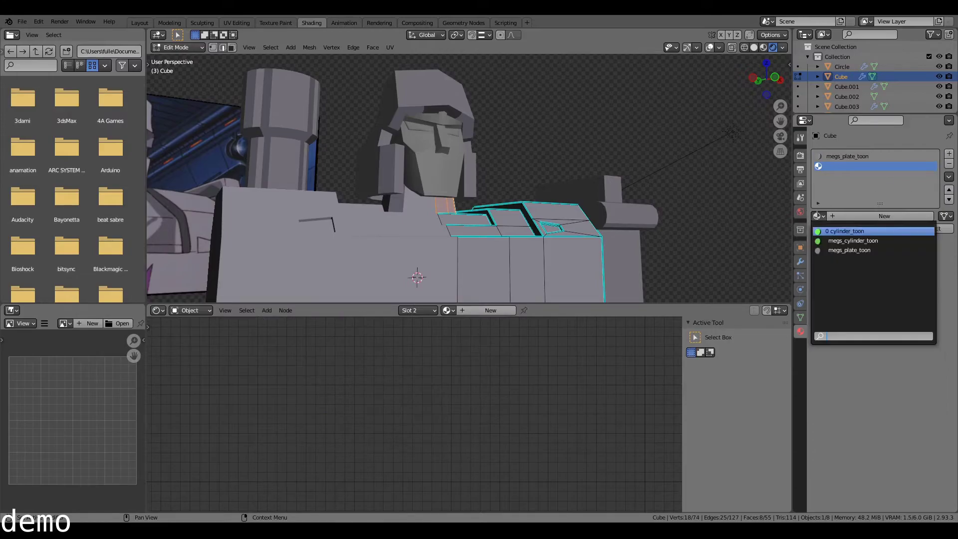
click(818, 216)
click(848, 241)
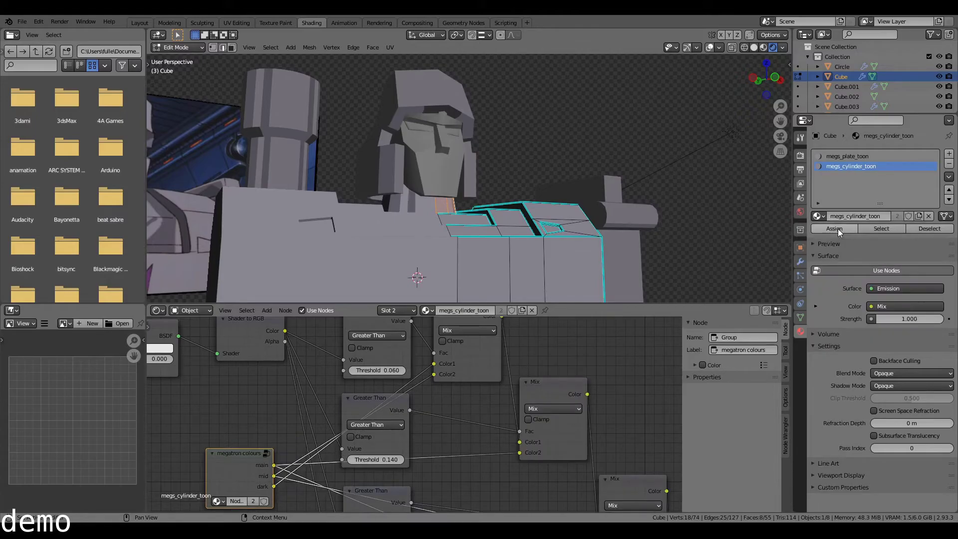
middle_drag(478, 231, 218, 209)
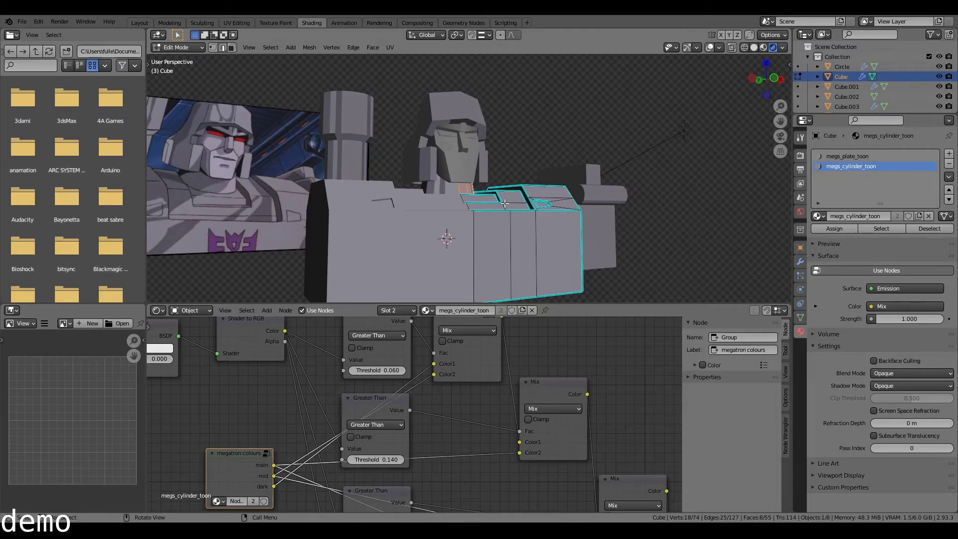
middle_drag(504, 379, 501, 298)
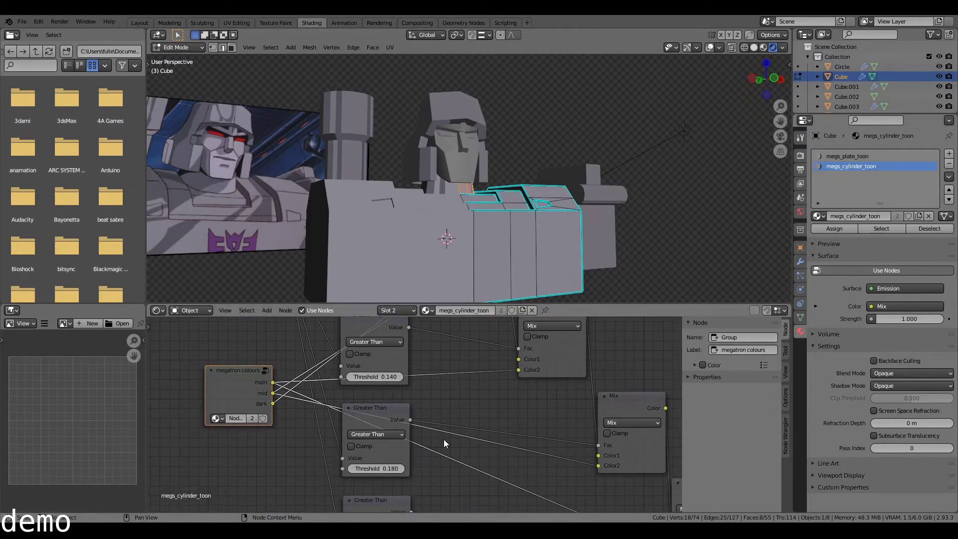
middle_drag(442, 442, 415, 394)
shift+scroll(428, 442, up, 4)
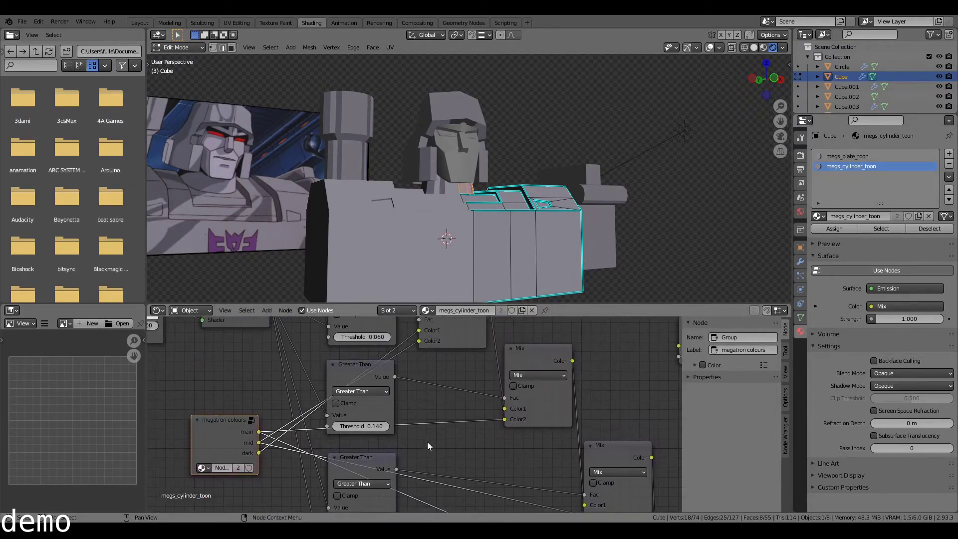
key(Tab)
key(Tab)
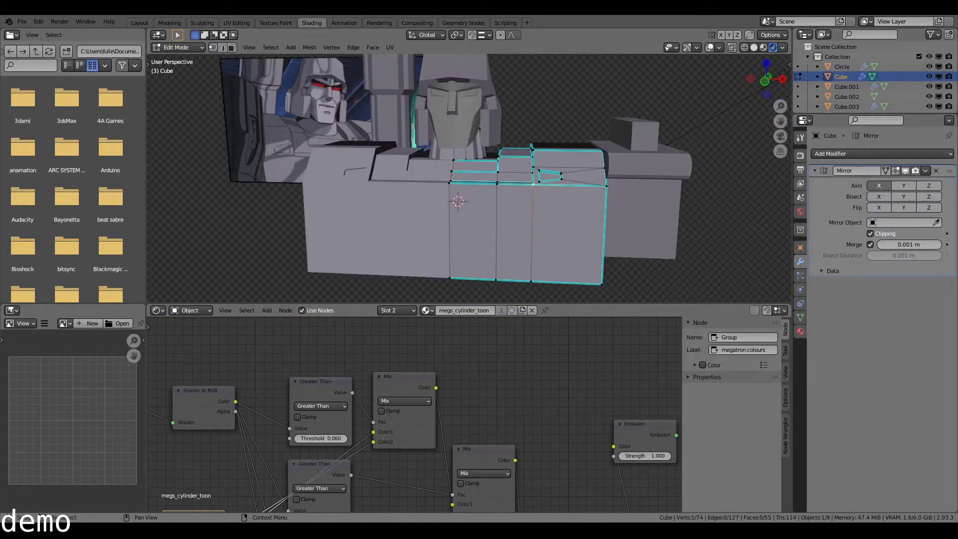
Apply the Mirror modifier on the torso object
middle_drag(240, 200, 204, 207)
middle_drag(513, 231, 508, 222)
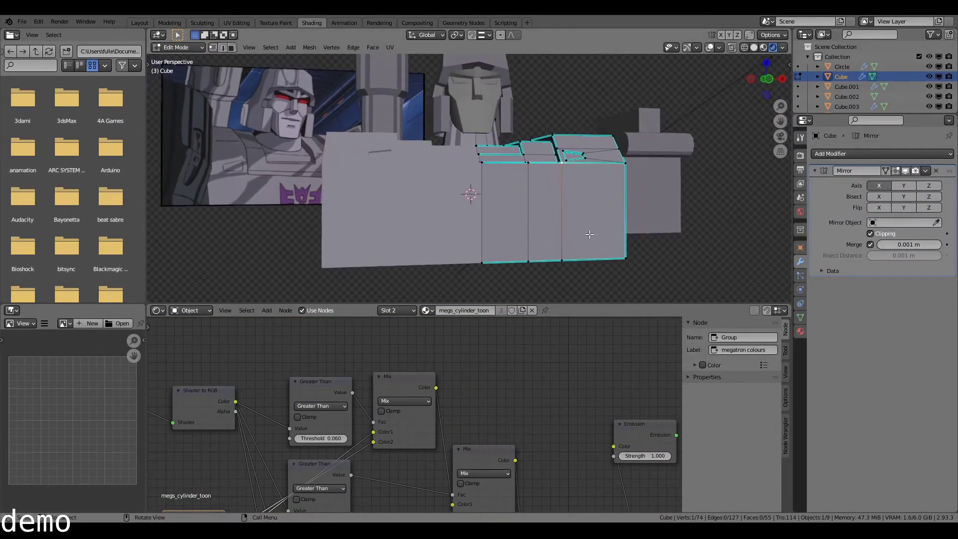
middle_drag(590, 235, 602, 235)
key(Tab)
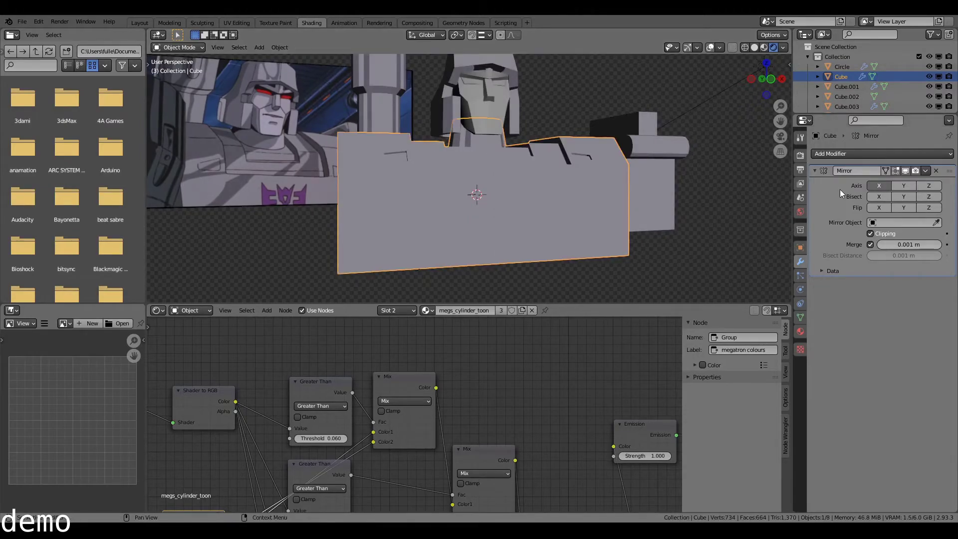
key(ctrl+a)
Add two vertical loop cuts through the outermost section on each side of the torso
key(Tab)
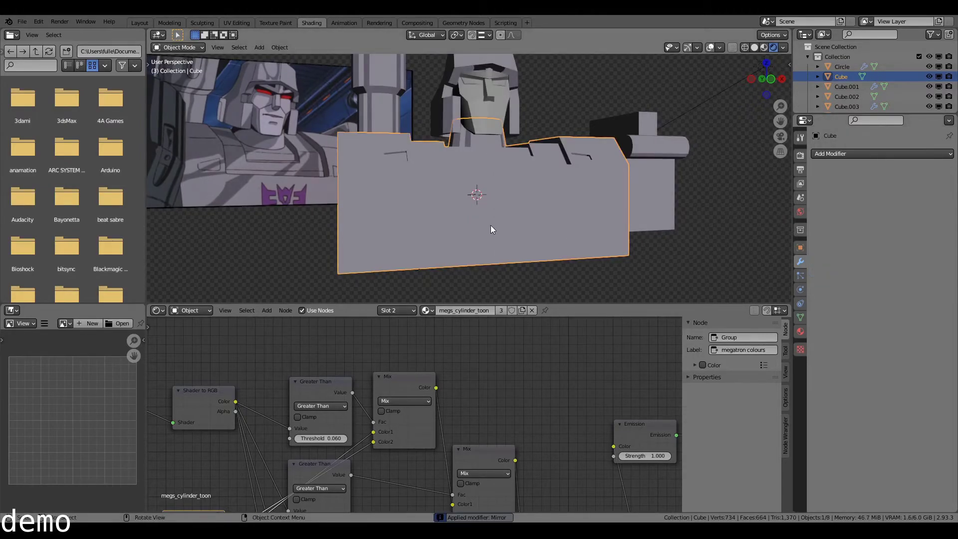
middle_drag(499, 206, 520, 240)
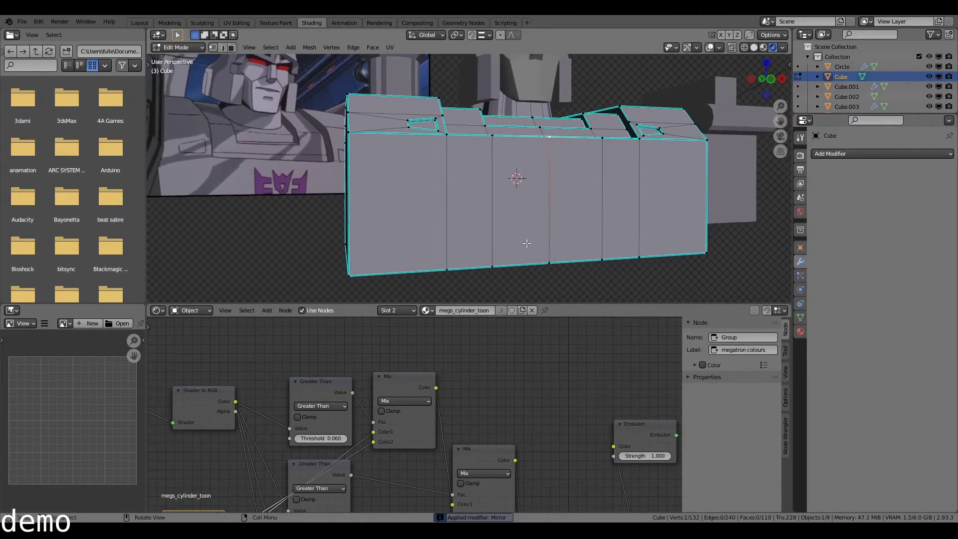
key(ctrl+r)
scroll(517, 262, up, 1)
right_click(516, 262)
key(ctrl+r)
scroll(406, 279, up, 1)
click(407, 280)
key(ctrl+r)
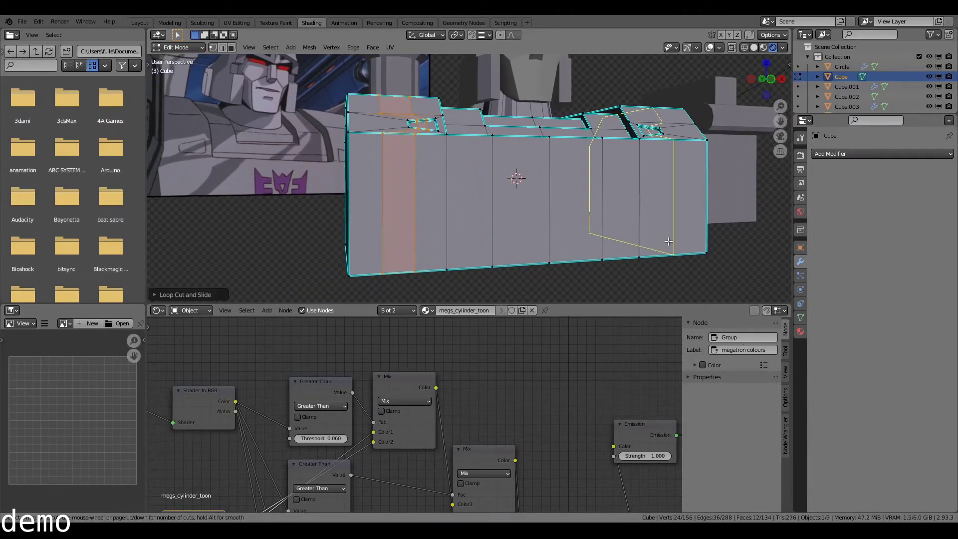
click(669, 242)
Select all the faces across the torso's front and inset them together to form a thin border
click(504, 146)
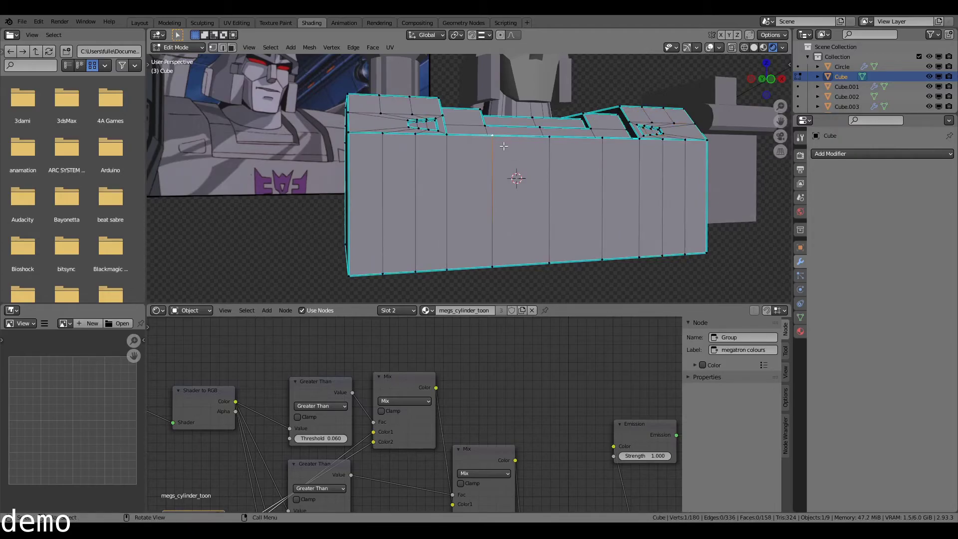
middle_drag(505, 177, 507, 202)
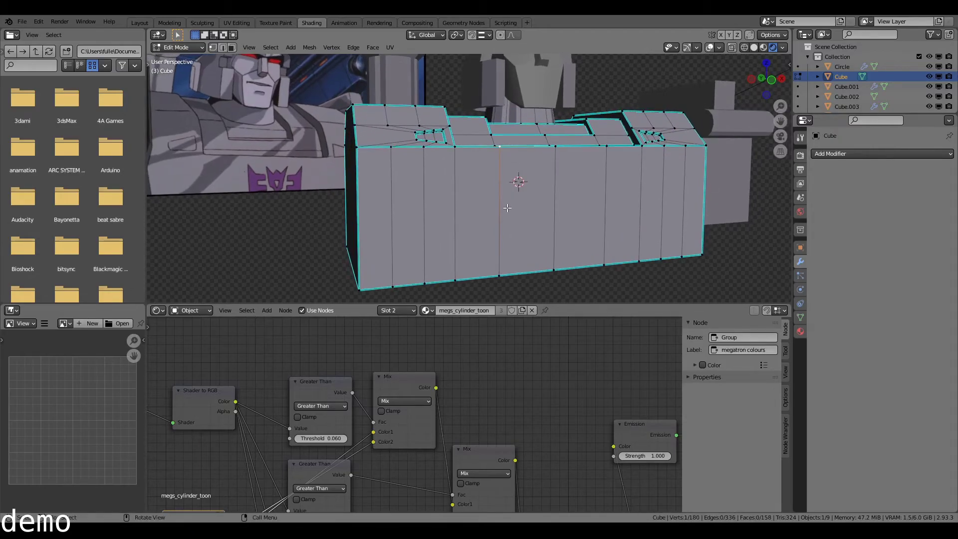
key(3)
click(496, 206)
shift+click(408, 227)
shift+click(377, 228)
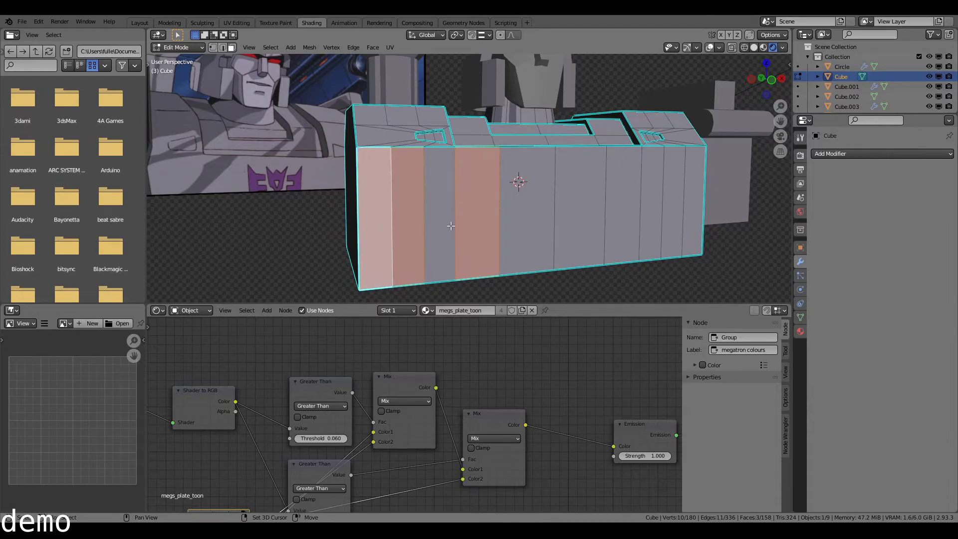
shift+click(451, 225)
shift+click(524, 226)
shift+click(582, 221)
shift+click(617, 219)
shift+click(645, 215)
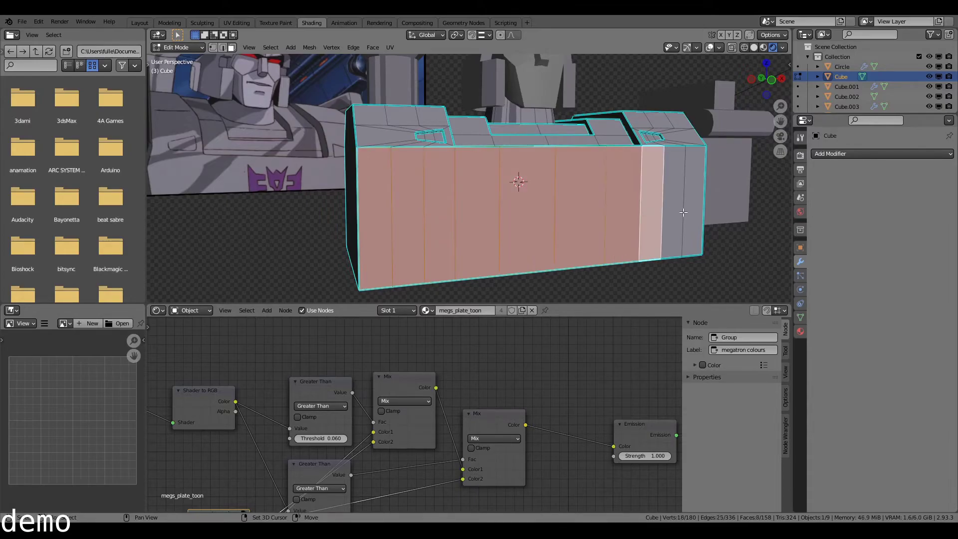
shift+click(675, 214)
shift+click(695, 217)
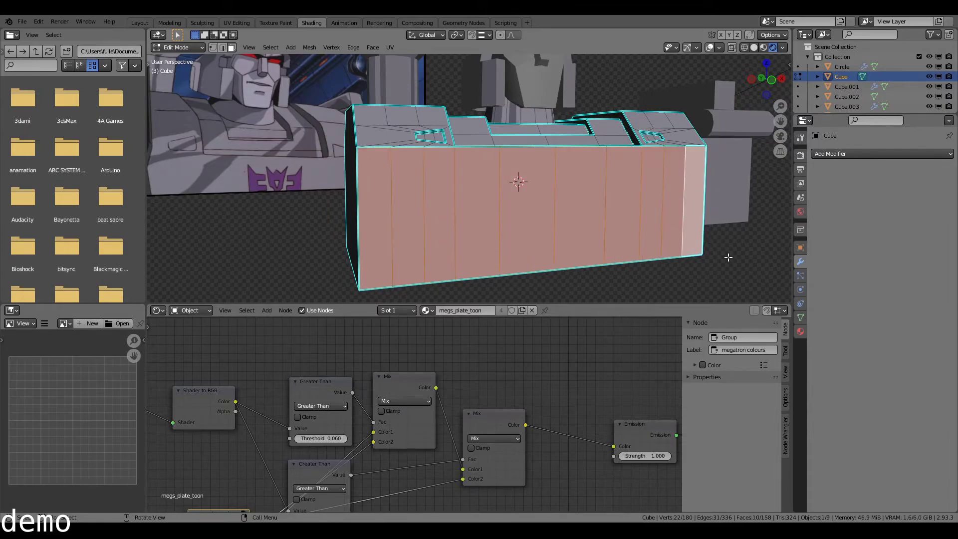
key(i)
click(708, 252)
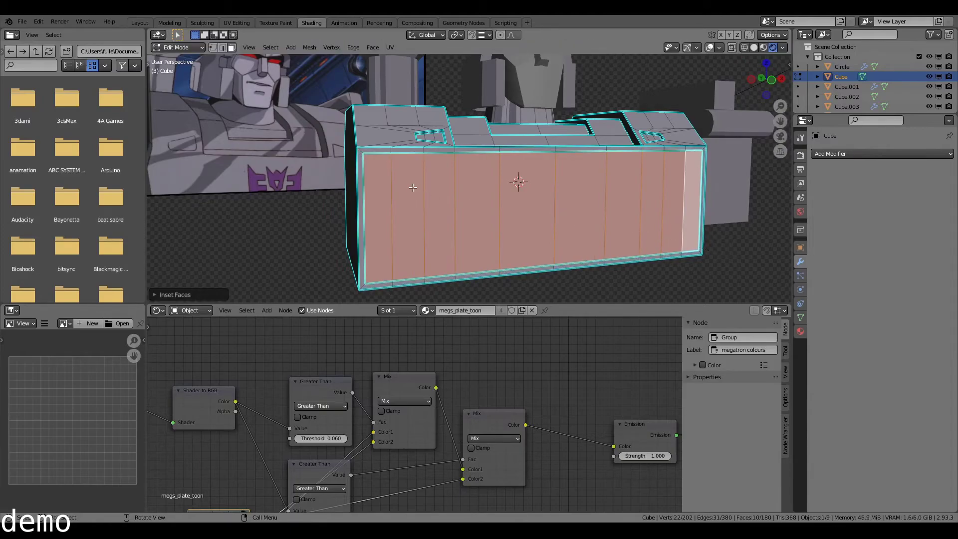
Dissolve the vertical edges inside the inset area on the torso's front
key(2)
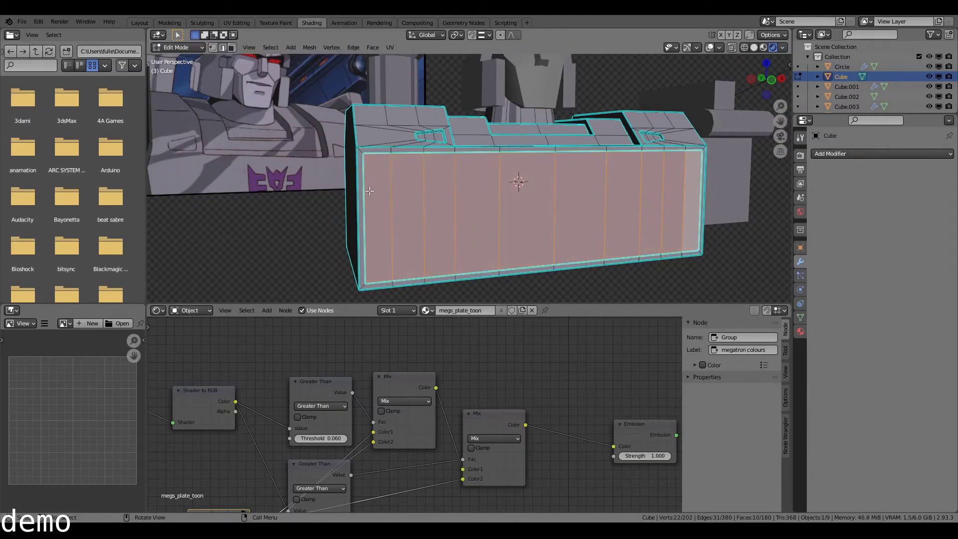
key(alt+a)
key(c)
drag(406, 193, 685, 205)
key(Escape)
key(x)
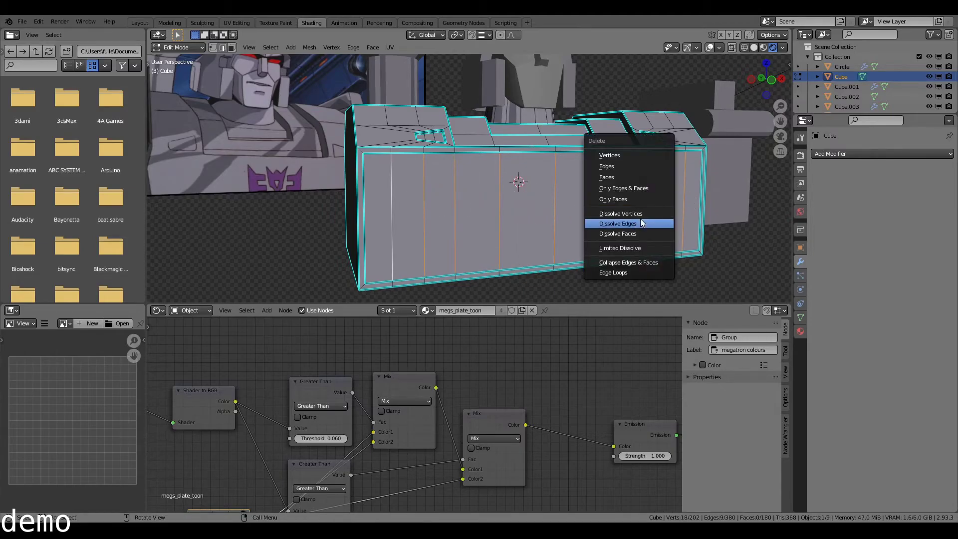
click(641, 223)
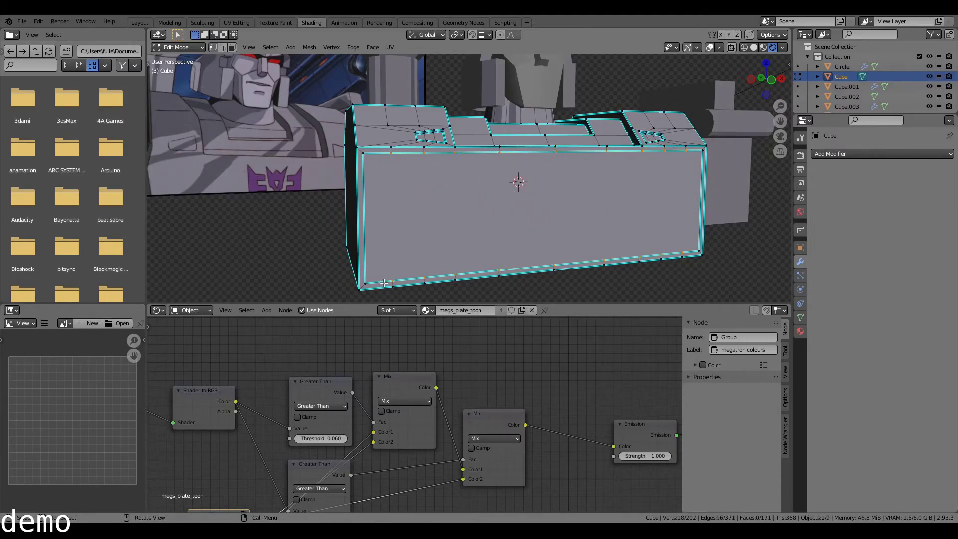
Join the border vertices with two diagonal edges across the torso's front and rotate both edges to form a shaded diagonal band
click(393, 280)
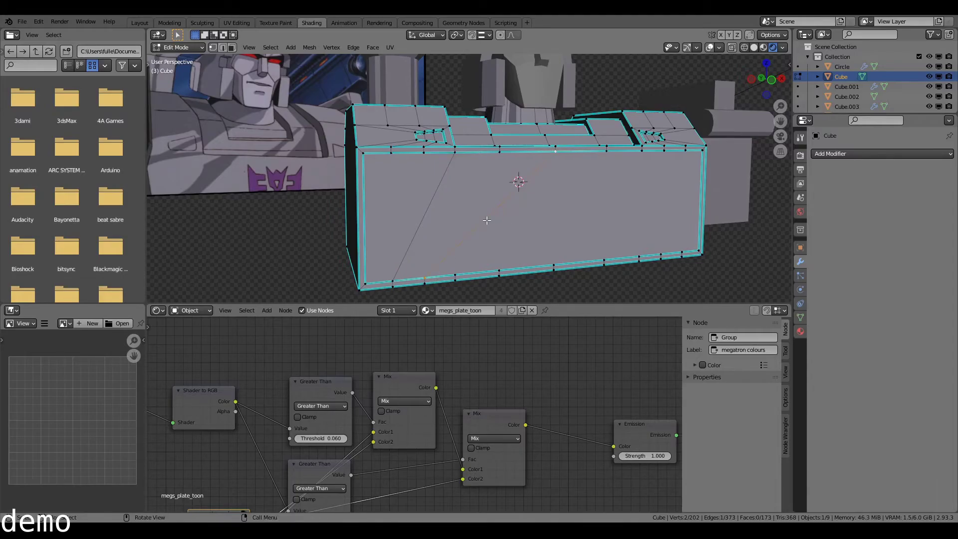
shift+click(443, 225)
middle_drag(505, 232, 506, 214)
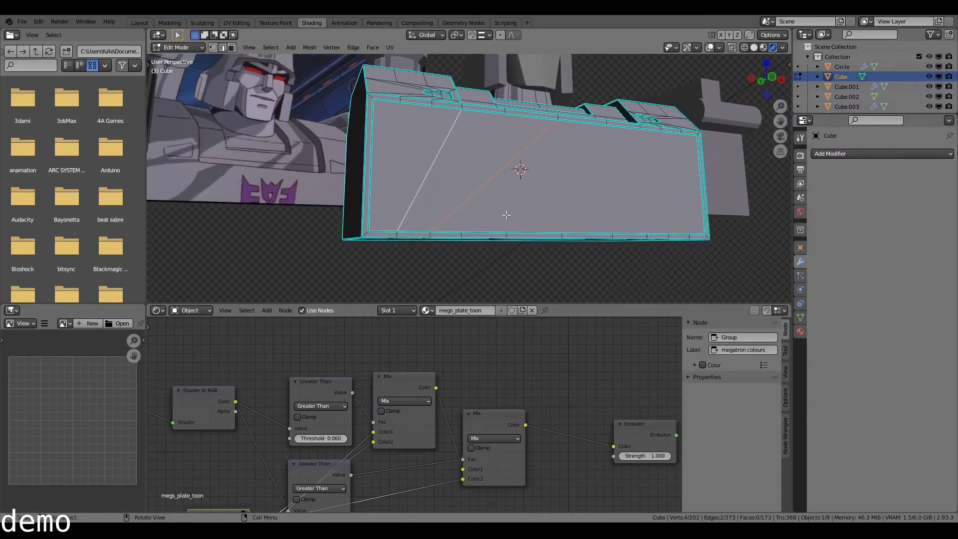
key(r)
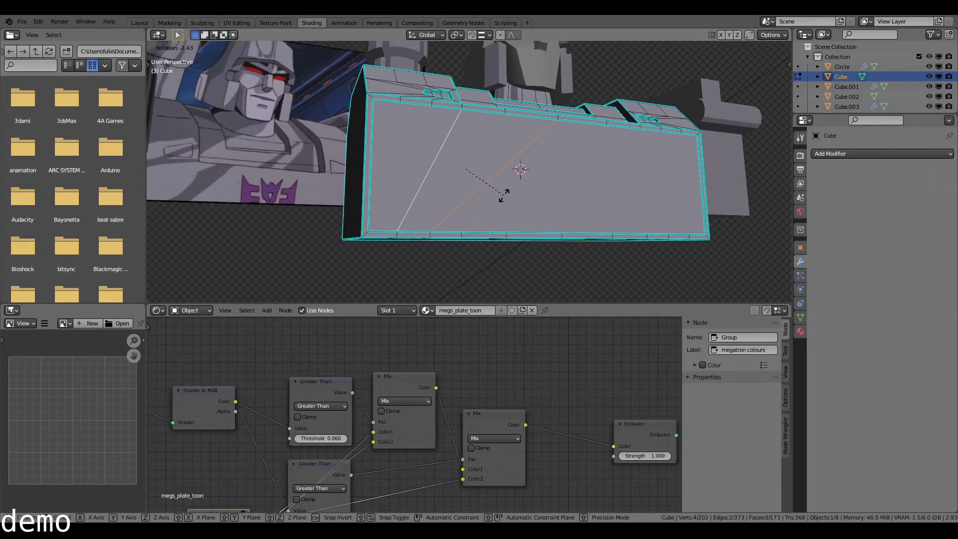
click(465, 146)
key(Tab)
middle_drag(538, 150, 535, 202)
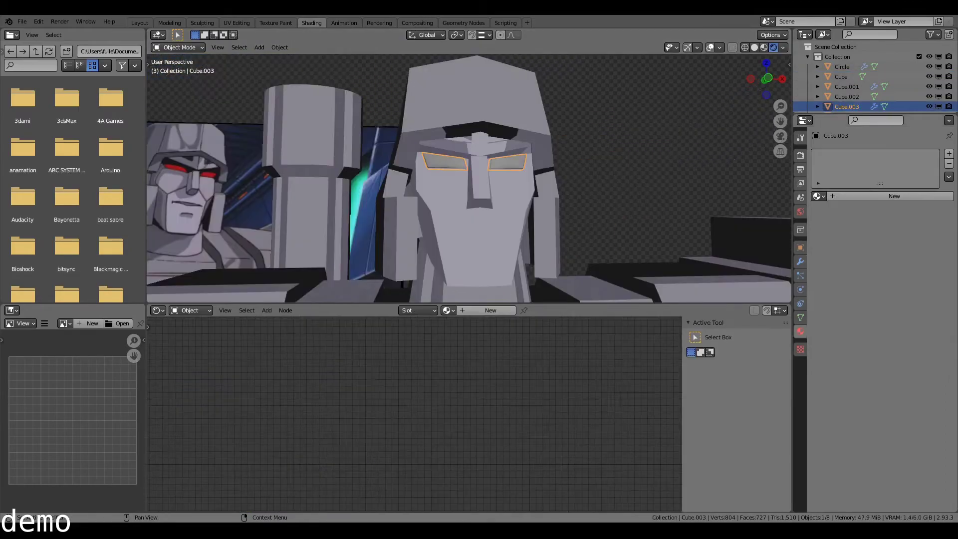
Create a material named black on the eyes object and remove its surface shader
click(849, 197)
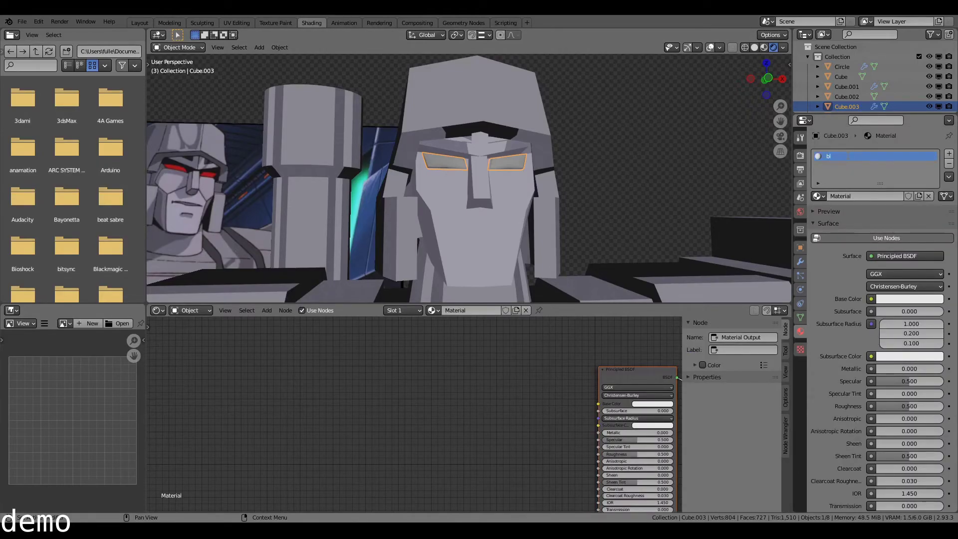
click(904, 257)
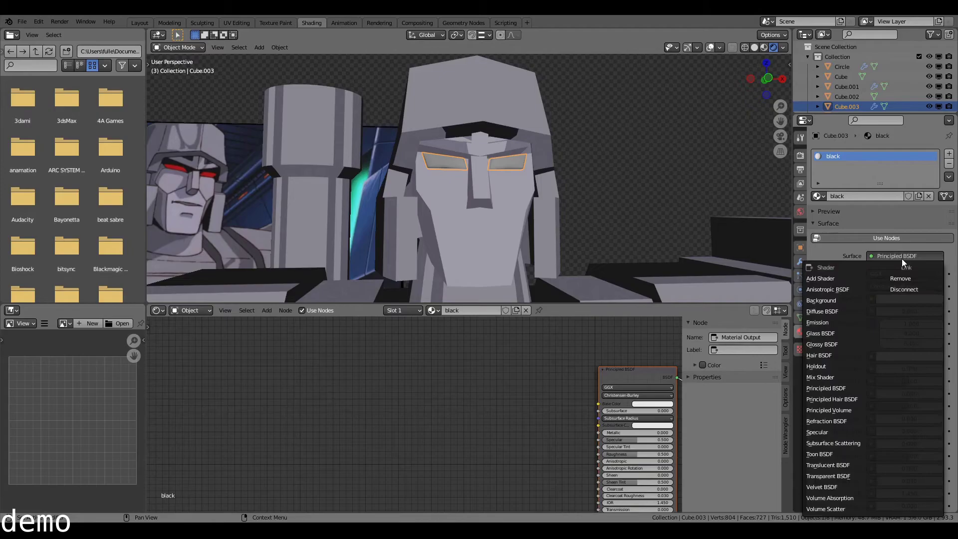
click(902, 280)
middle_drag(532, 178, 514, 190)
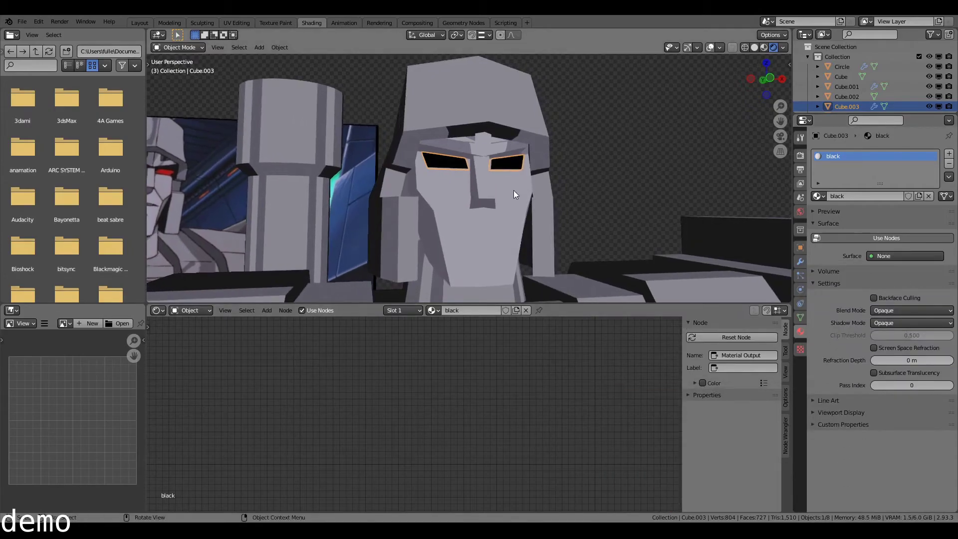
Remove the black material slot from the eyes and add black as a second material slot on the face
click(950, 166)
click(507, 150)
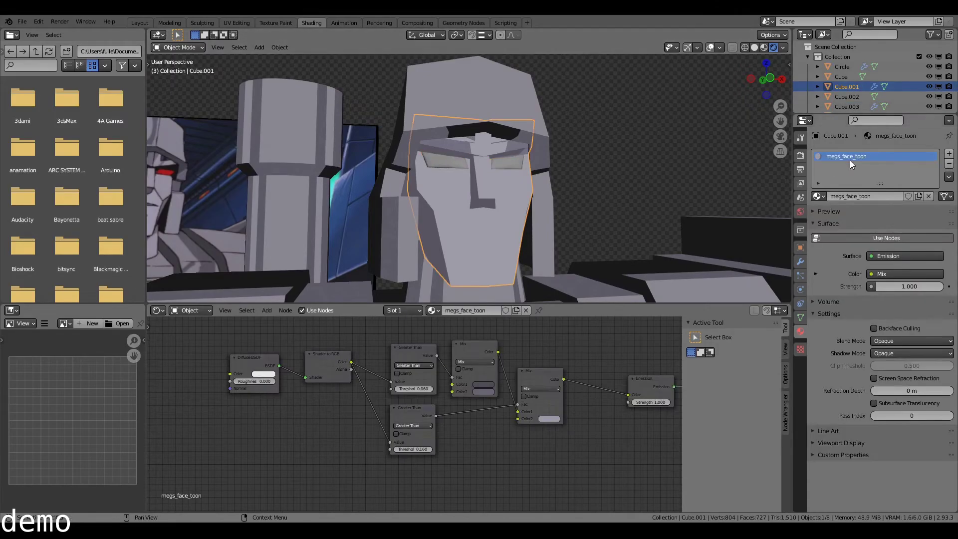
click(818, 196)
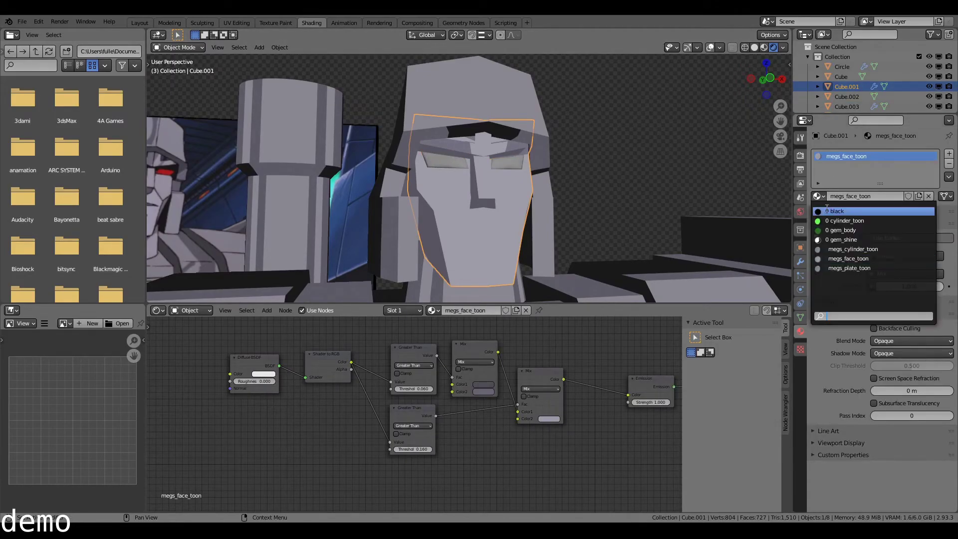
click(949, 155)
click(819, 216)
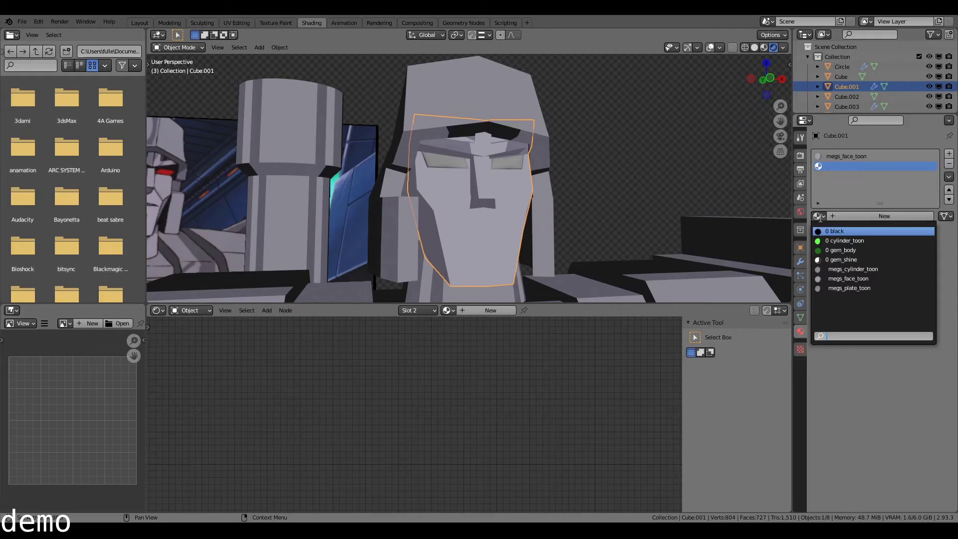
click(835, 232)
Assign the black material to the faces on the underside of the brow above the face's eye socket
scroll(604, 184, up, 3)
key(Tab)
middle_drag(544, 165, 466, 131)
key(3)
click(524, 138)
shift+click(467, 131)
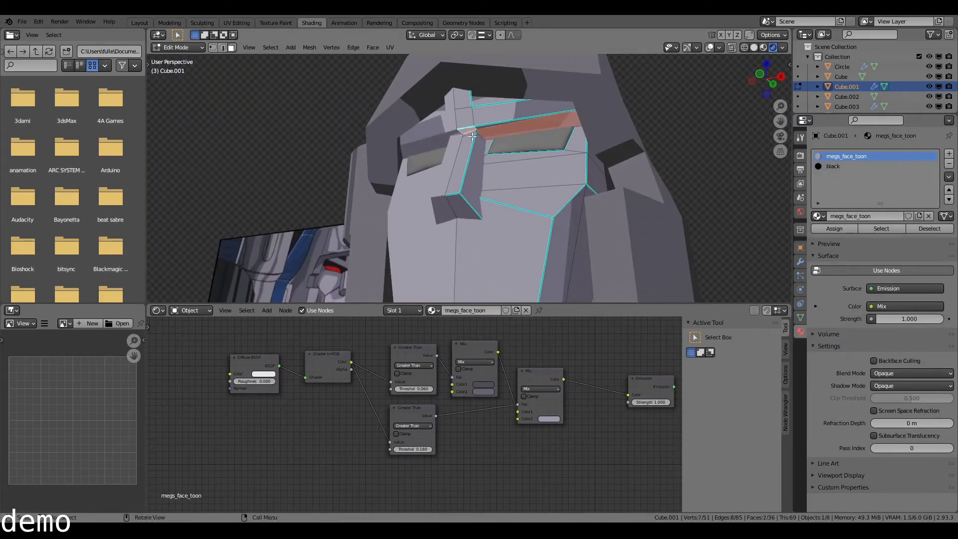
scroll(467, 131, up, 2)
shift+click(510, 94)
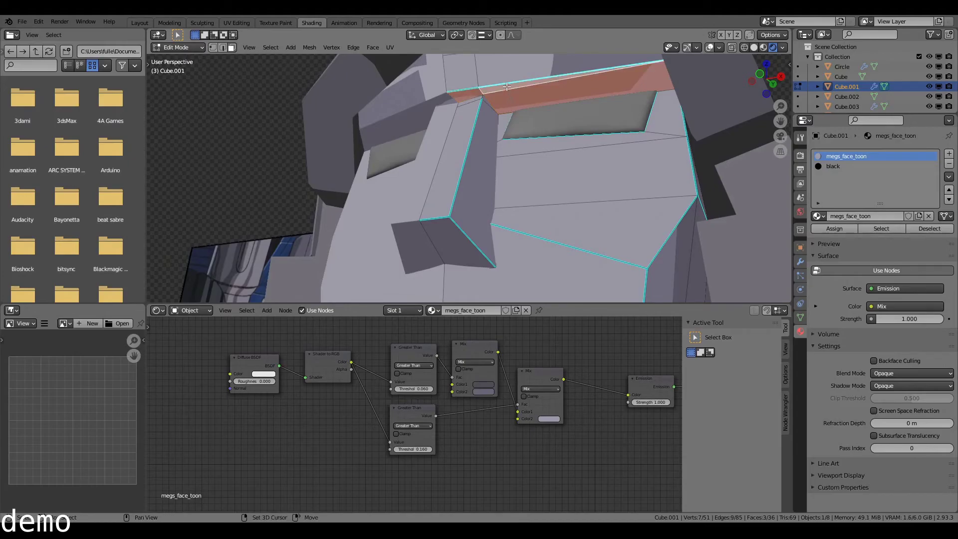
middle_drag(511, 94, 552, 145)
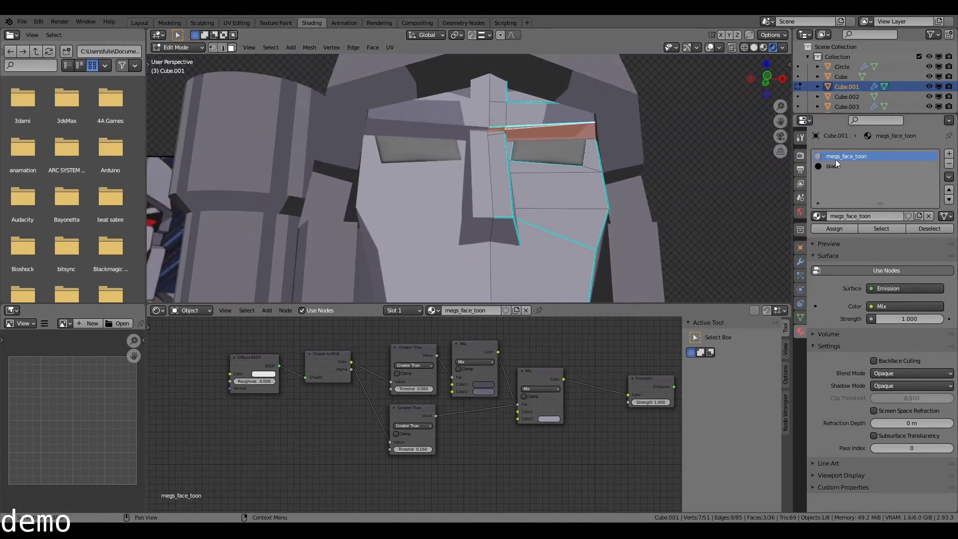
click(834, 166)
click(835, 228)
key(Tab)
scroll(434, 197, down, 5)
middle_drag(434, 196, 446, 221)
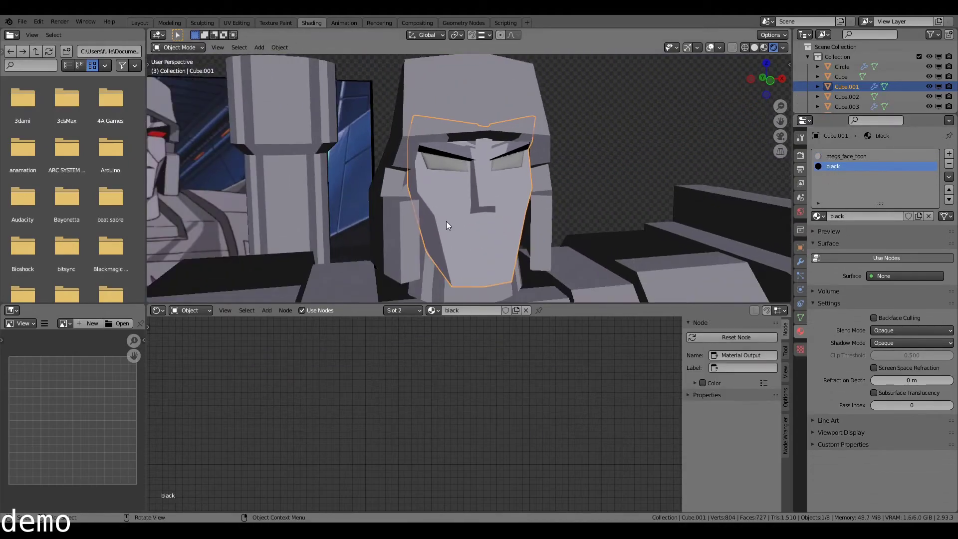
Assign the black material to the narrow face between the nose and the inner corner of the eye
middle_drag(213, 211, 212, 185)
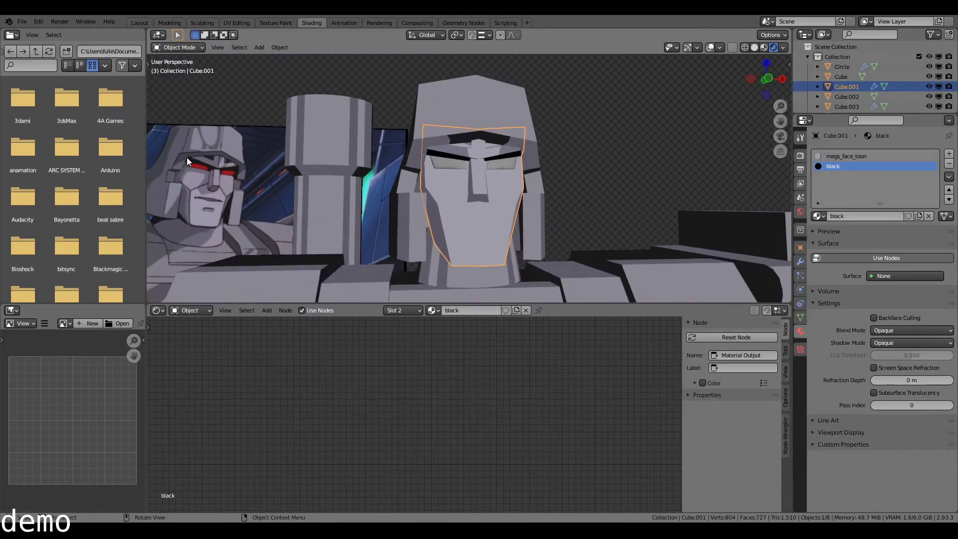
scroll(563, 184, up, 6)
key(Tab)
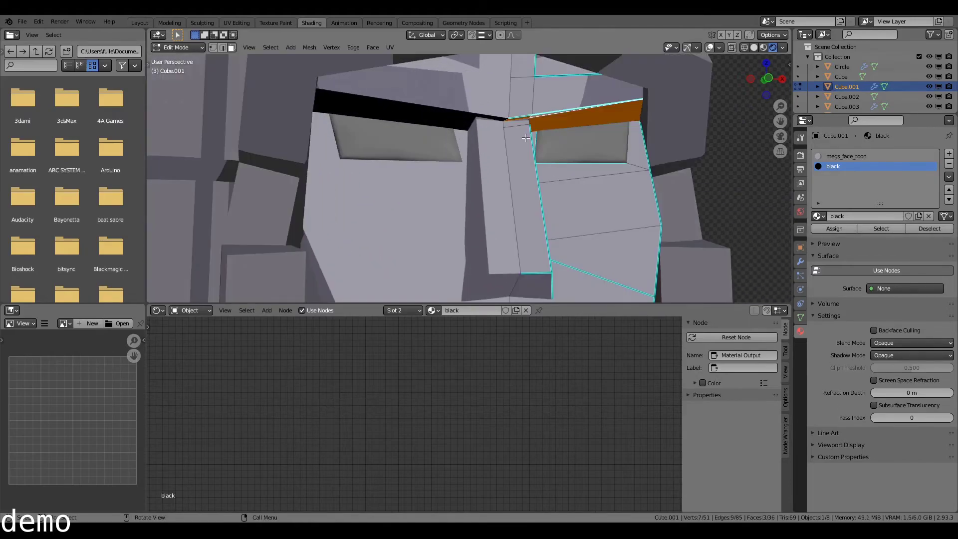
click(522, 150)
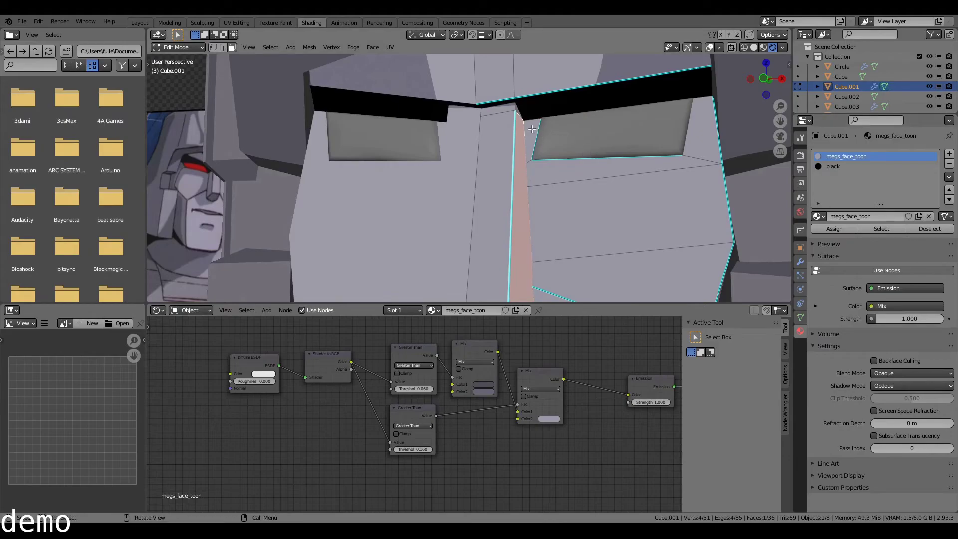
click(532, 130)
click(825, 167)
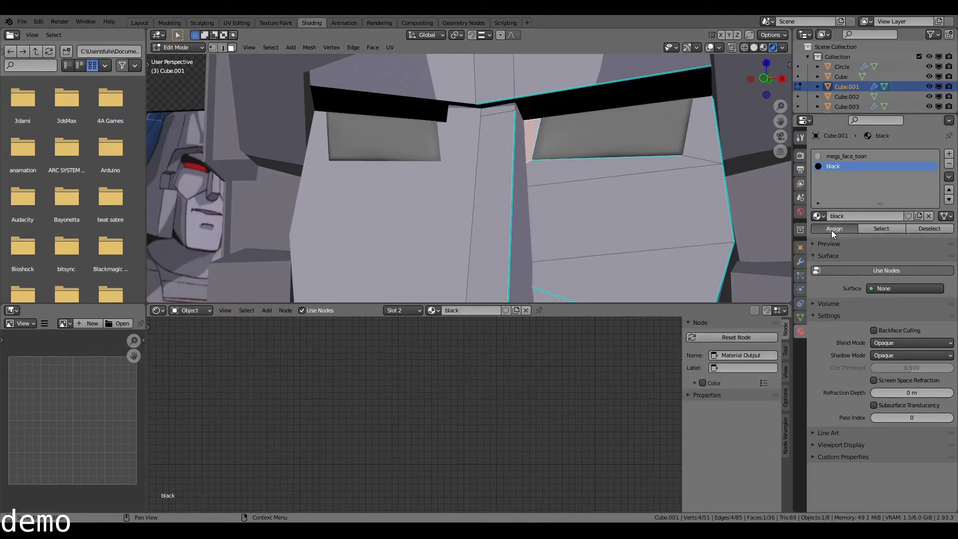
key(Tab)
middle_drag(439, 184, 493, 212)
scroll(511, 203, down, 5)
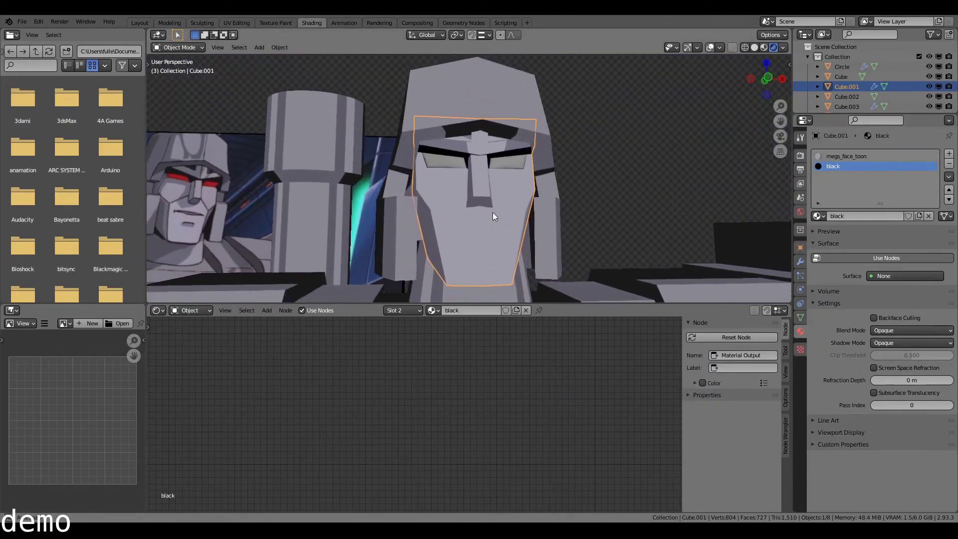
Assign the existing gem_body material to the eyes object
click(516, 159)
click(821, 197)
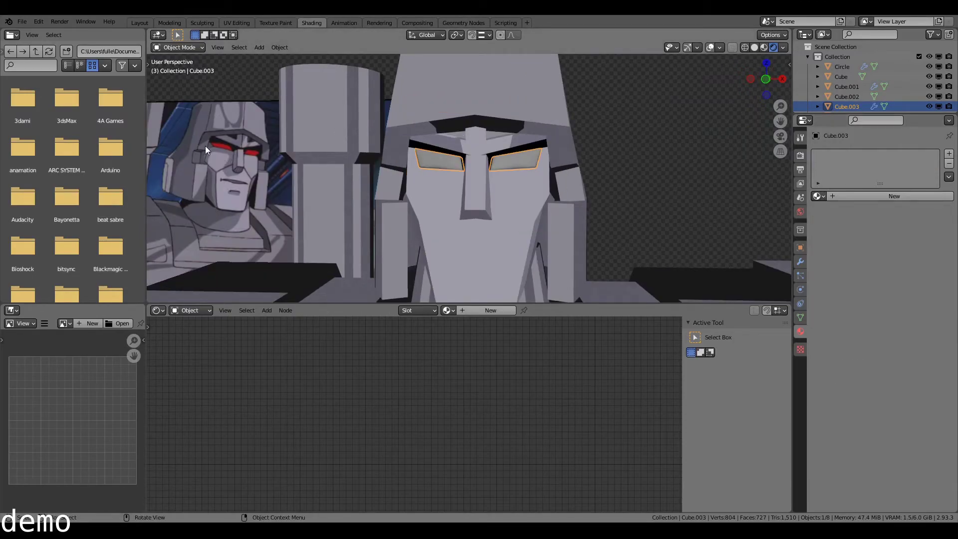
click(821, 197)
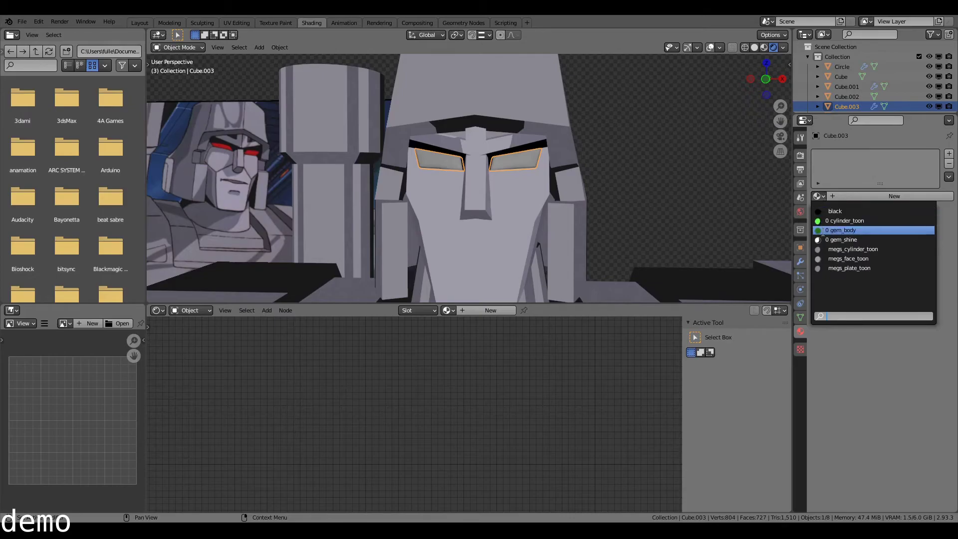
click(828, 230)
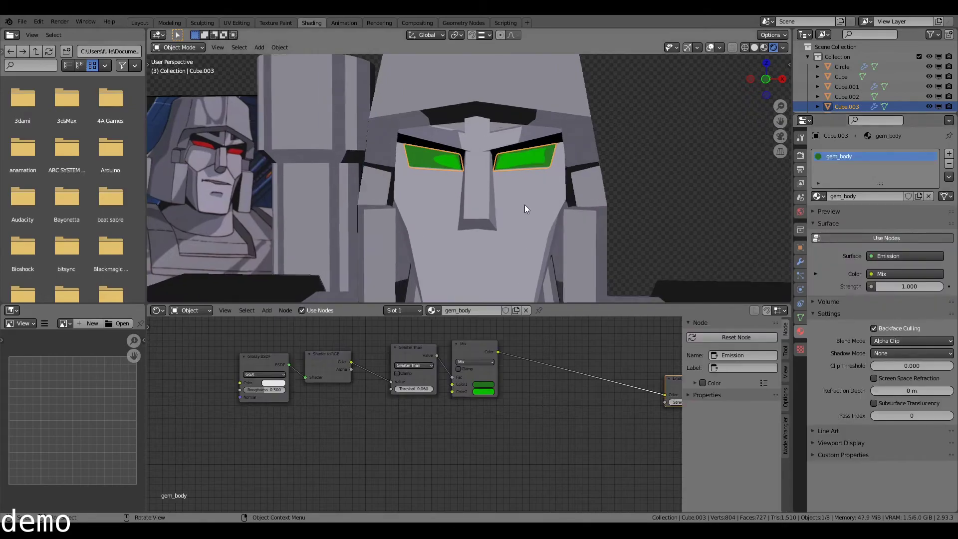
Recalculate the normals of the whole eye mesh with the Inside option enabled
scroll(559, 186, up, 3)
key(Tab)
click(543, 164)
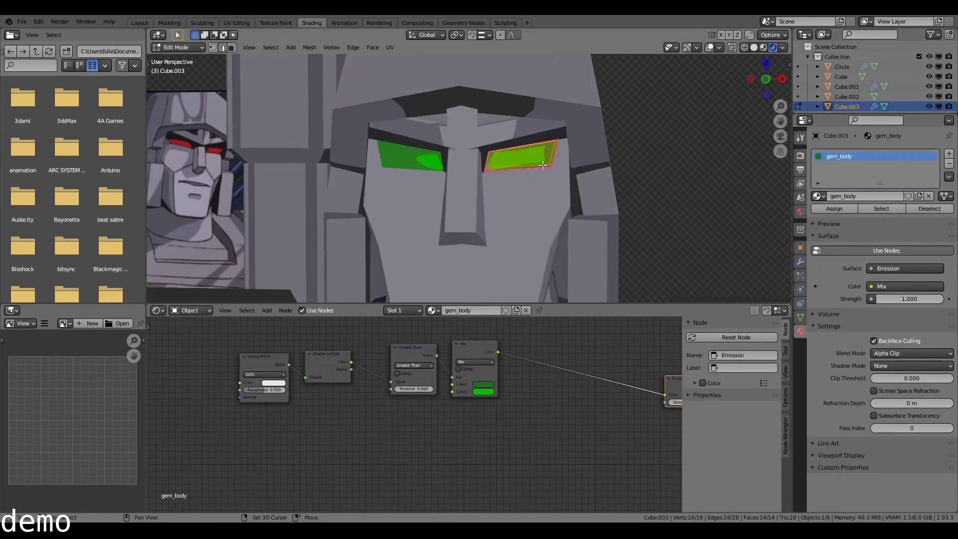
key(shift+n)
click(175, 294)
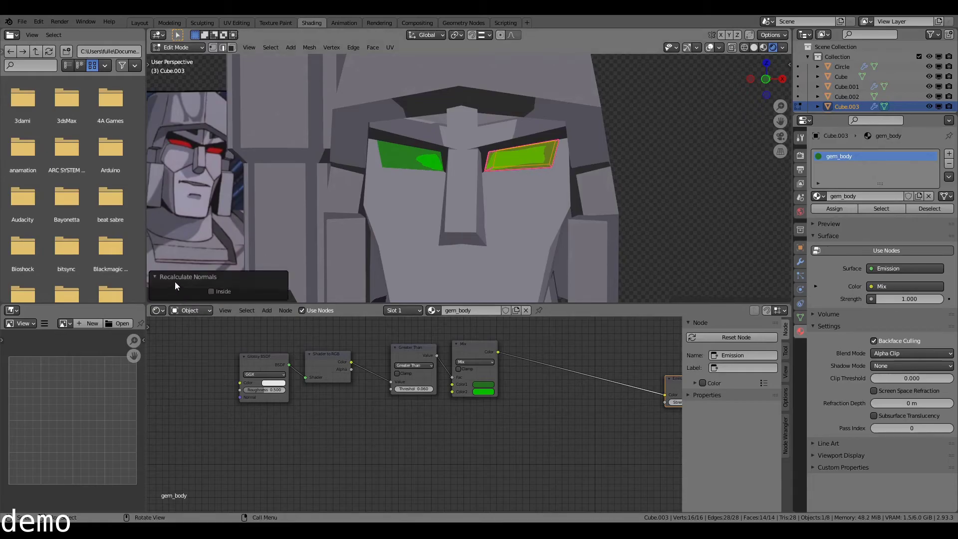
click(215, 293)
Duplicate the eyes object in place and switch the copy's material to gem_shine
mouse_move(554, 188)
middle_down()
mouse_move(510, 175)
mouse_move(580, 185)
mouse_move(568, 200)
middle_up()
key(Tab)
key(shift+d)
key(Escape)
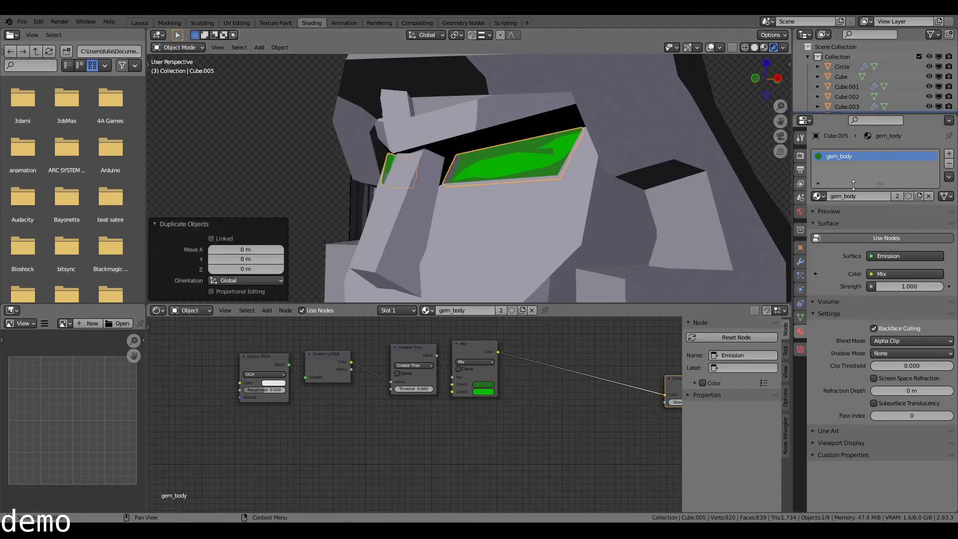
click(818, 196)
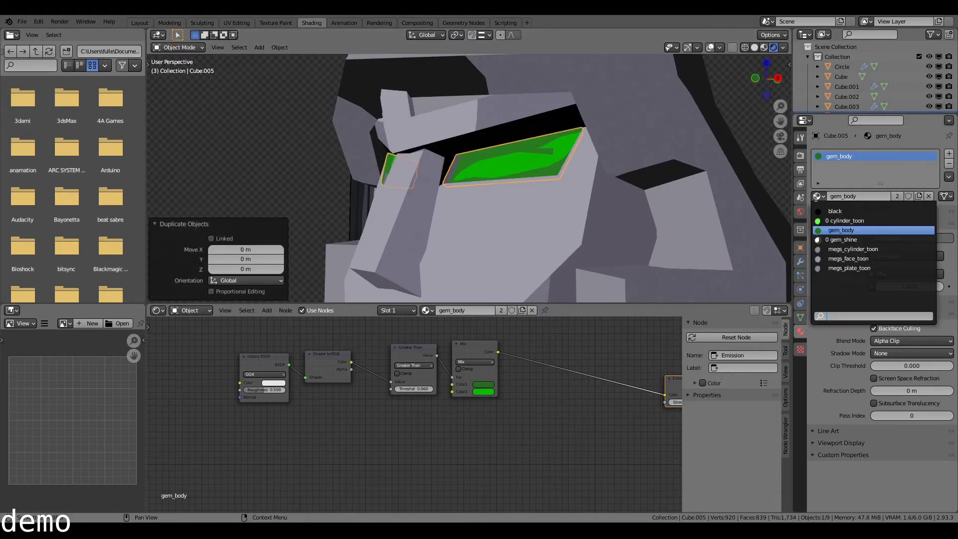
click(836, 239)
key(Tab)
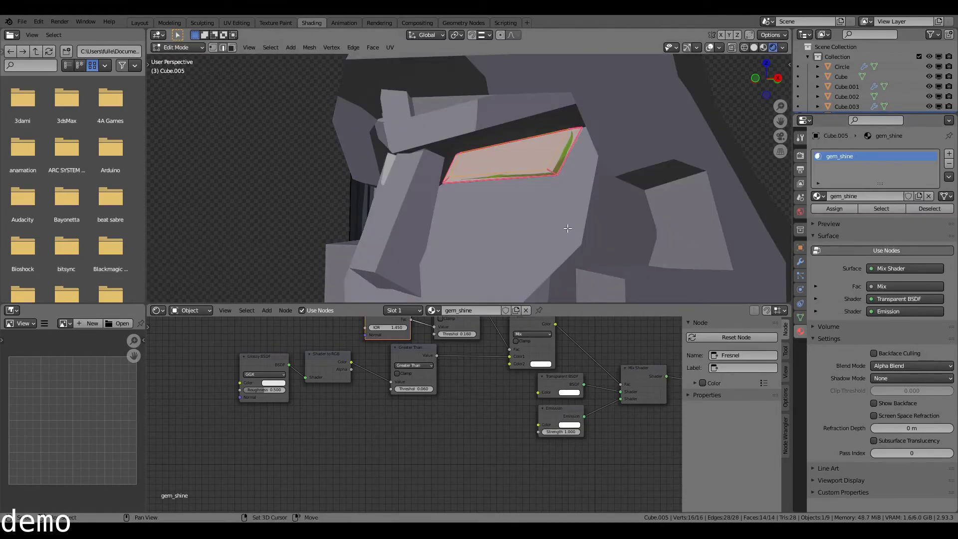
key(Tab)
middle_drag(569, 228, 634, 235)
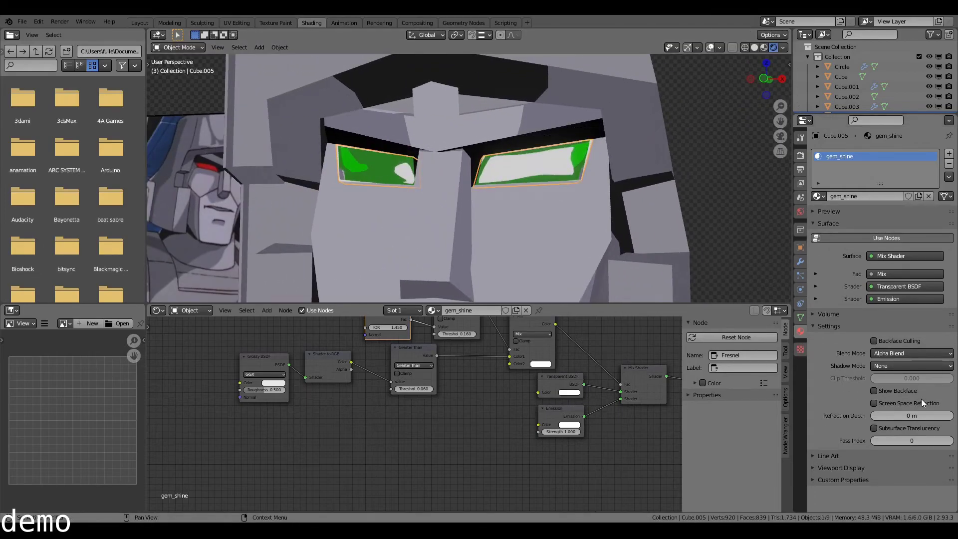
In gem_shine, set the Greater Than threshold after Shader to RGB to 0.110 and the one after Fresnel to 0.260
scroll(611, 186, up, 3)
middle_drag(611, 187, 630, 189)
middle_drag(492, 414, 415, 441)
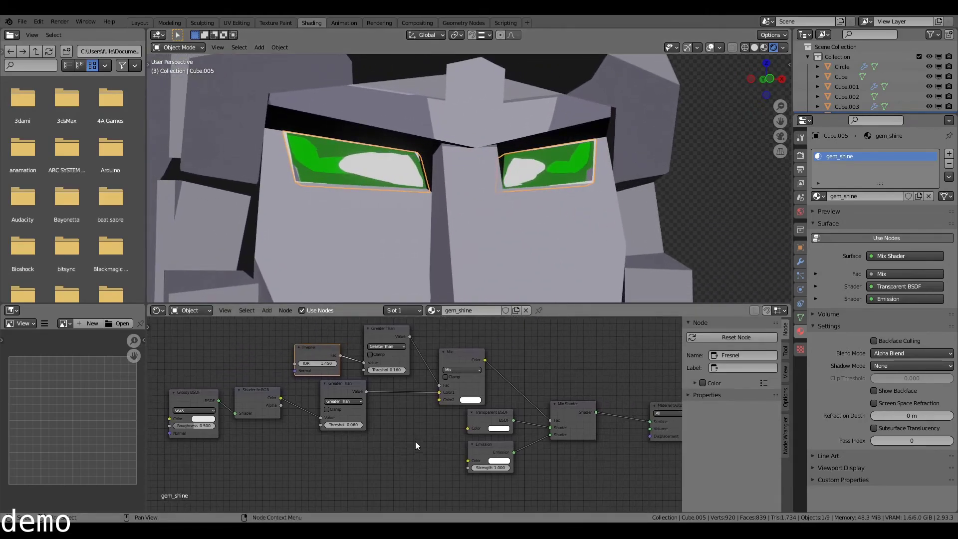
scroll(445, 429, up, 2)
middle_drag(331, 433, 345, 441)
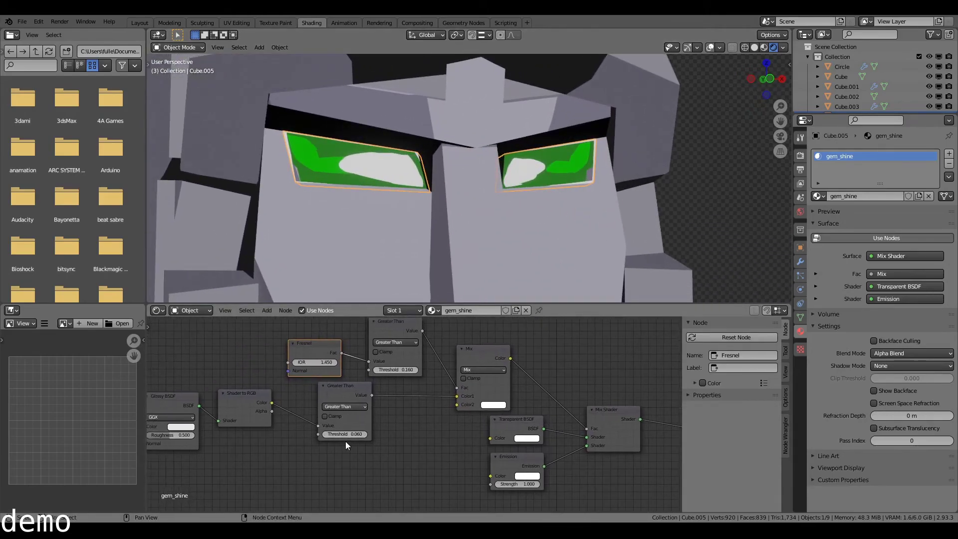
shift+drag(346, 434, 364, 434)
middle_drag(530, 261, 557, 249)
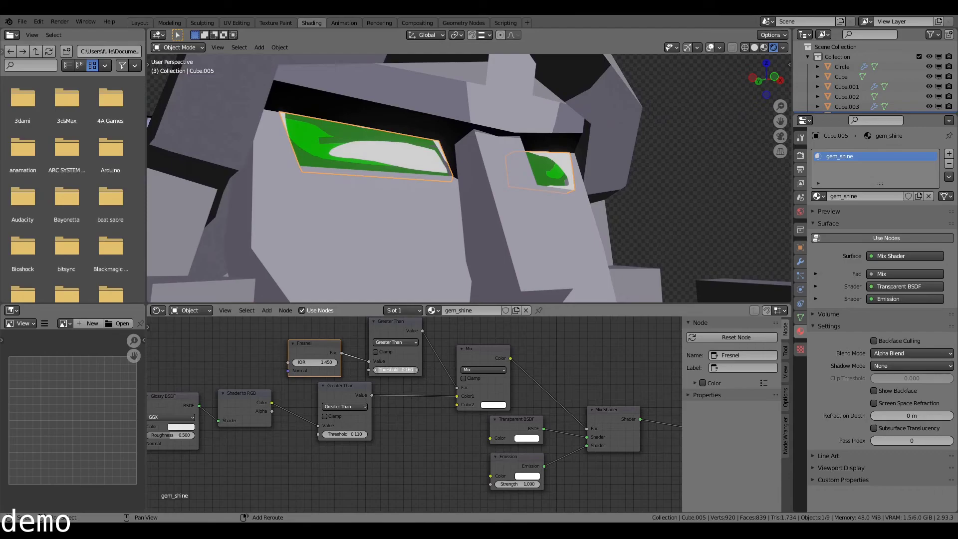
shift+drag(397, 370, 404, 370)
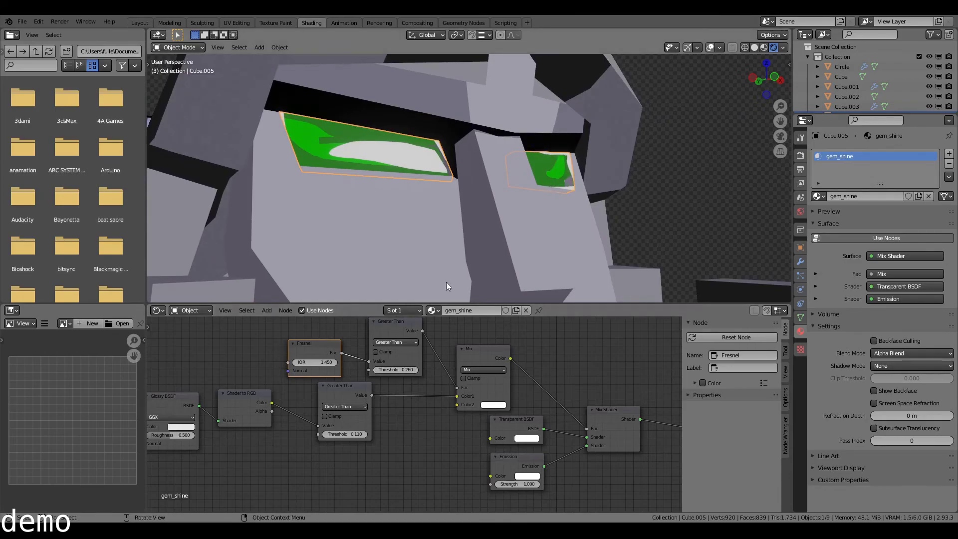
middle_drag(446, 282, 585, 265)
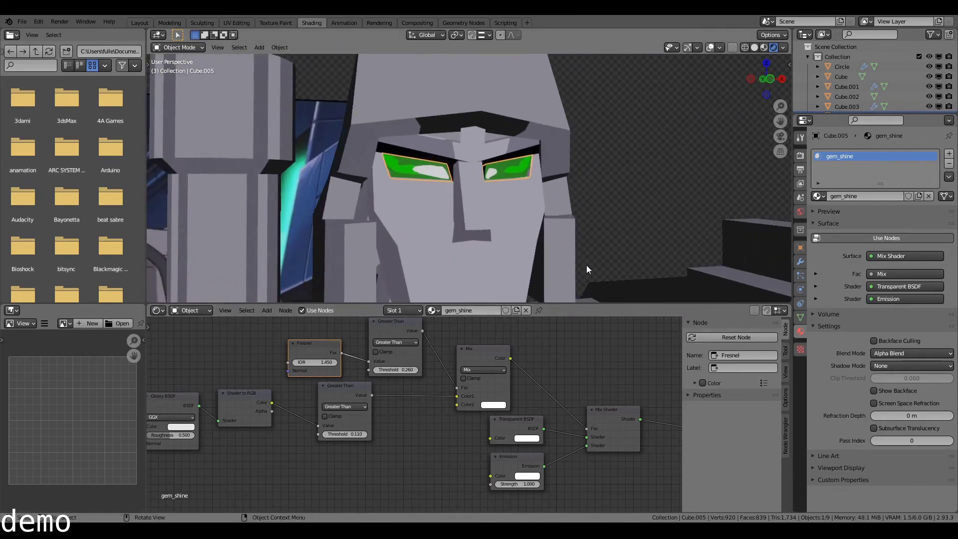
In the eyes' gem_body material, set the Mix node's Color1 to a dark red sampled from the reference image's eyes
click(522, 175)
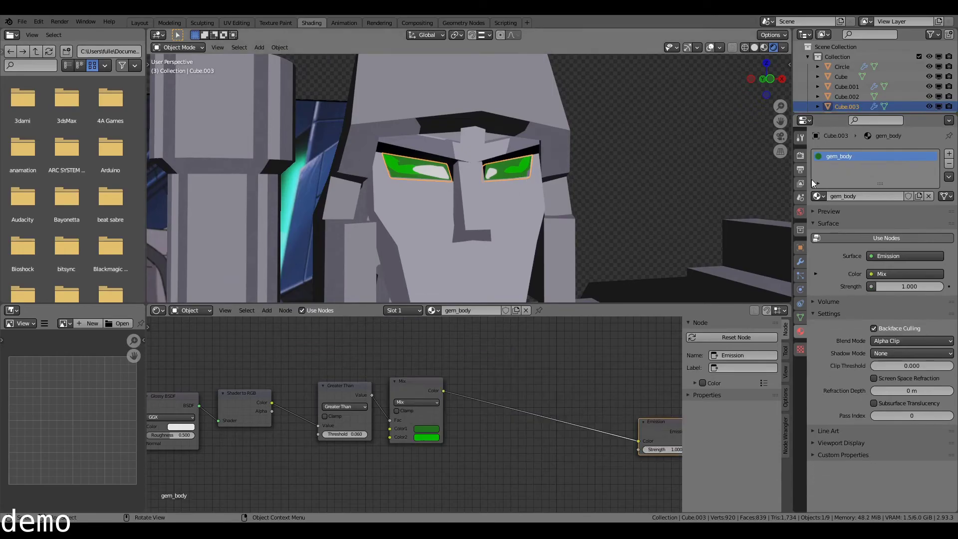
click(427, 432)
middle_drag(424, 290, 406, 313)
click(425, 438)
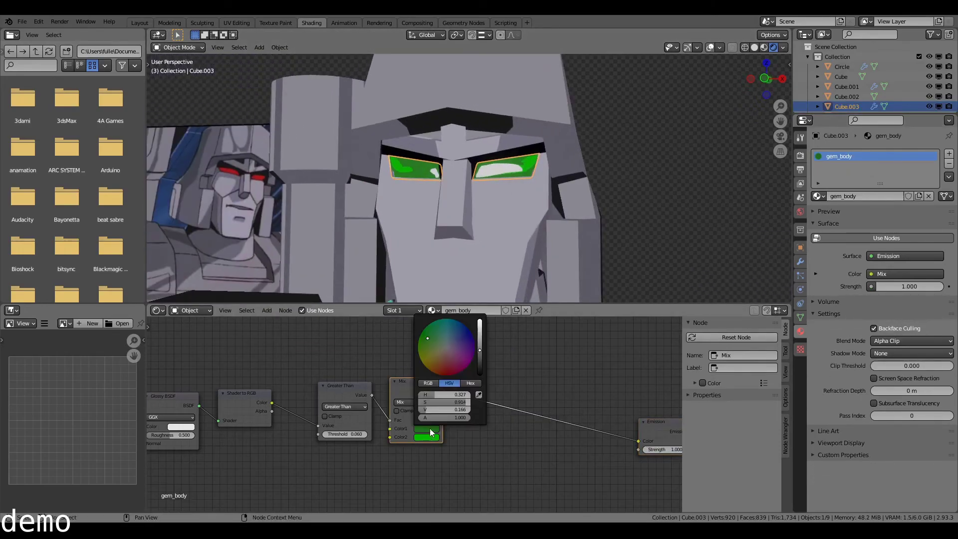
click(478, 395)
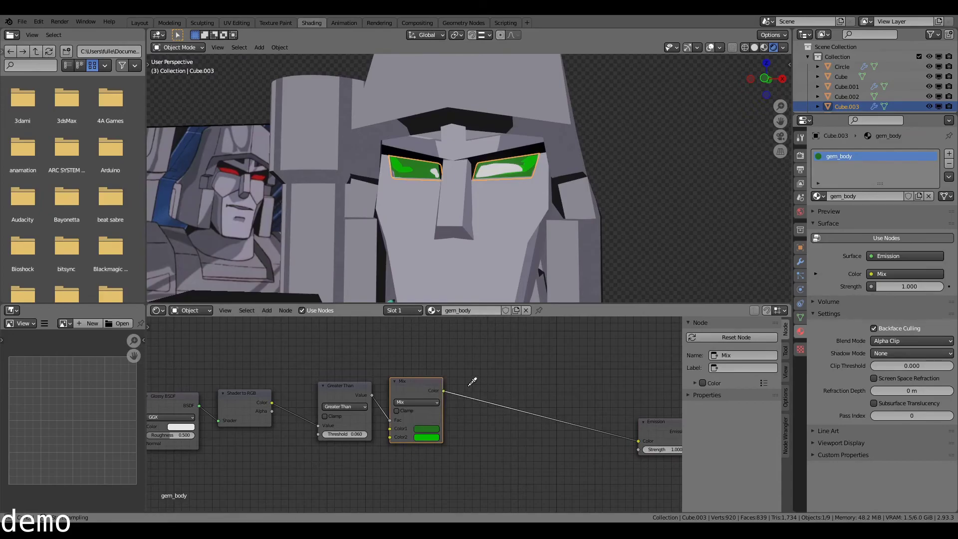
click(231, 165)
Sample Color1's red into Color2 of the gem_body Mix node and make Color2 a slightly paler red
click(426, 434)
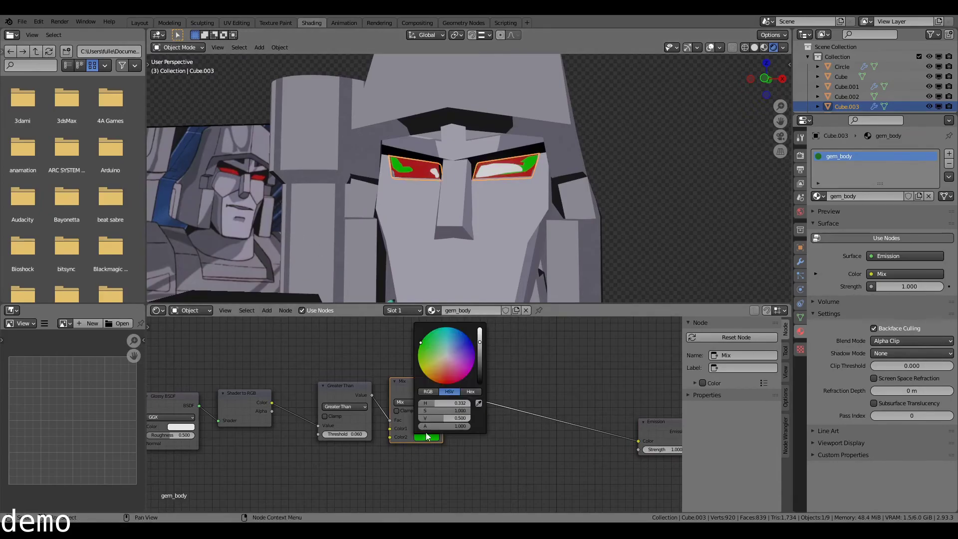
click(478, 403)
click(422, 430)
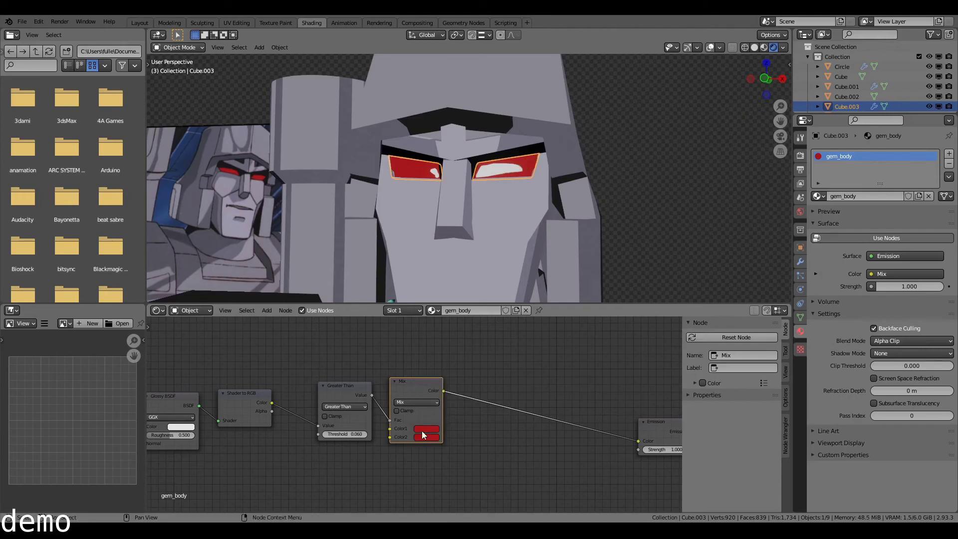
click(423, 439)
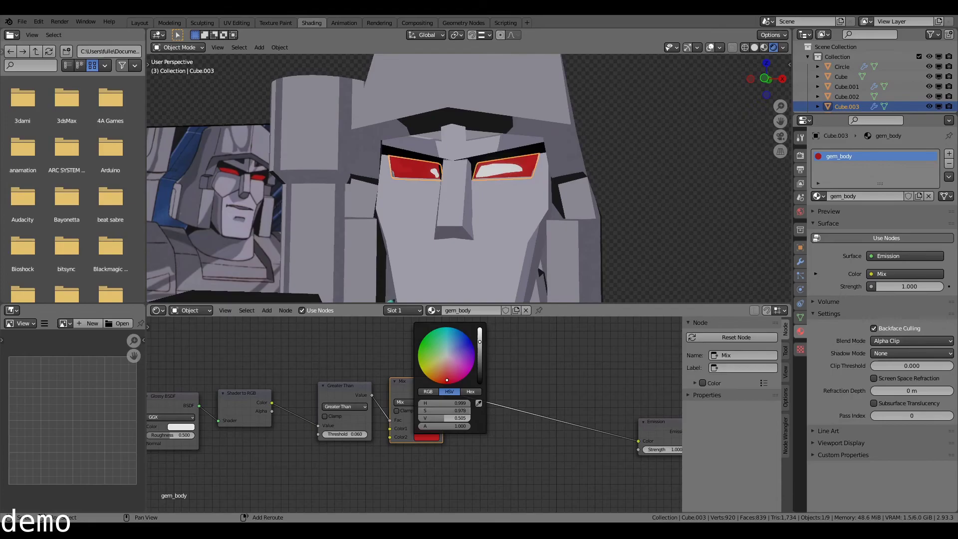
drag(447, 380, 445, 376)
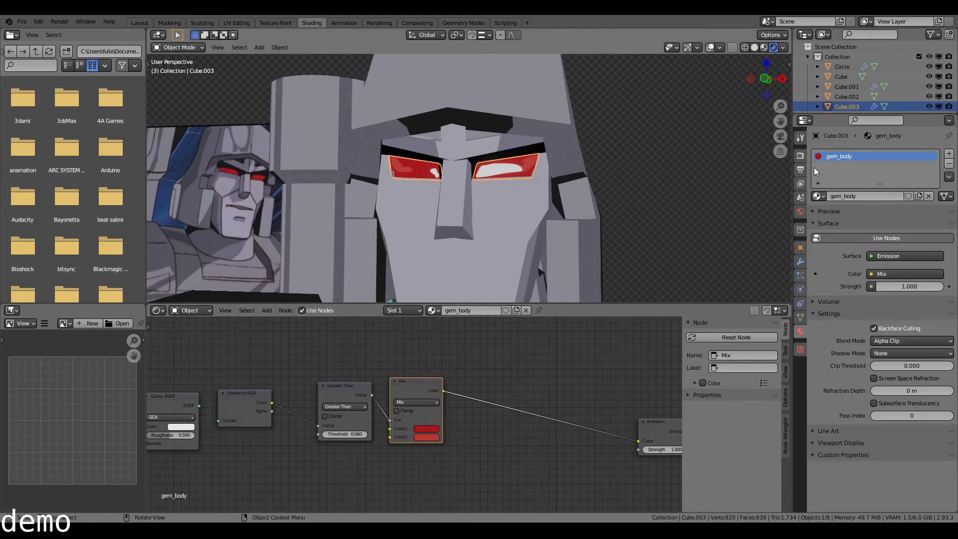
Change the Emission colour of the eyes' gem_shine material from white to a light pinkish red
click(517, 167)
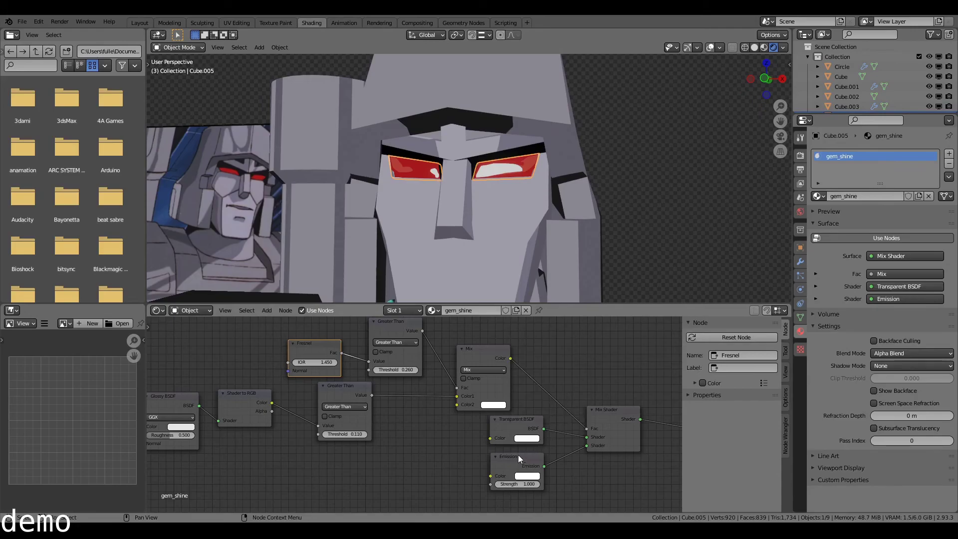
click(528, 476)
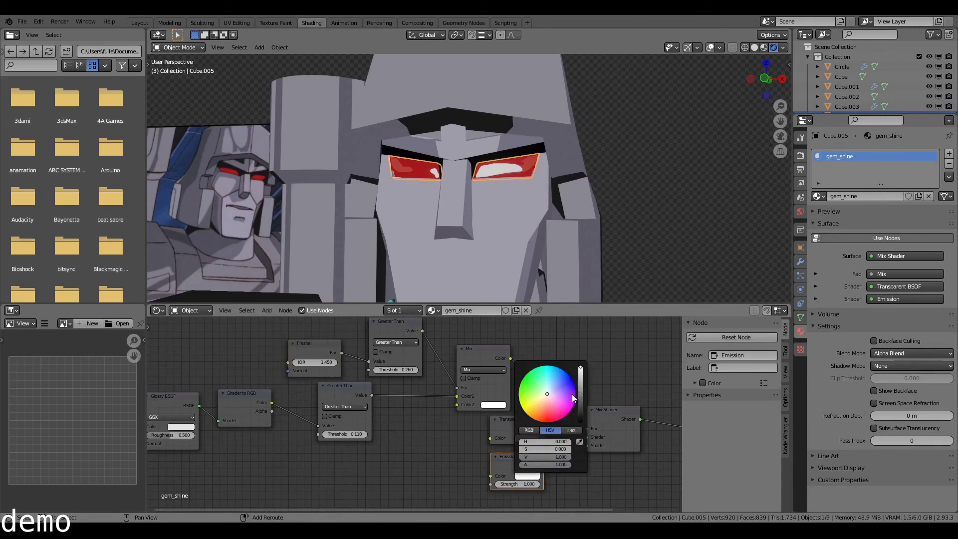
drag(547, 394, 548, 412)
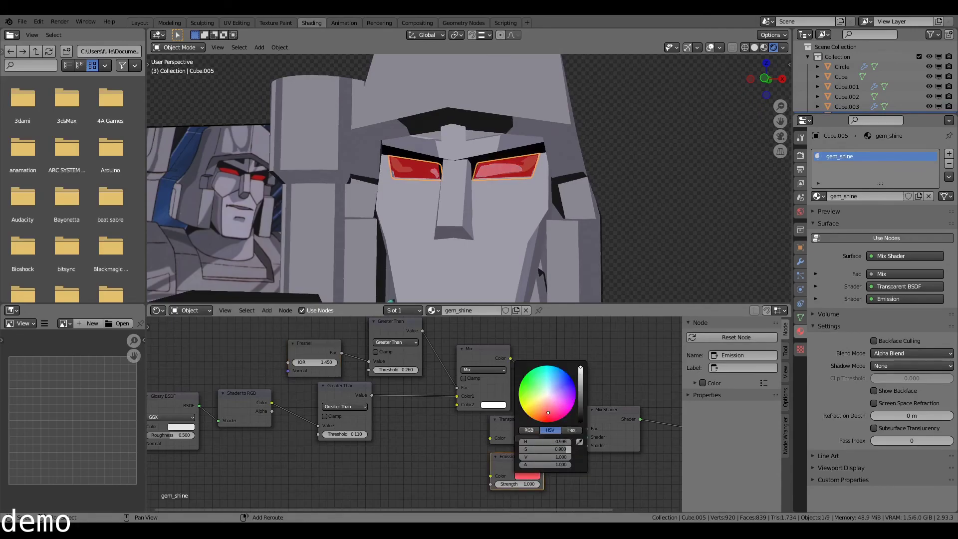
middle_drag(624, 191, 664, 200)
click(612, 218)
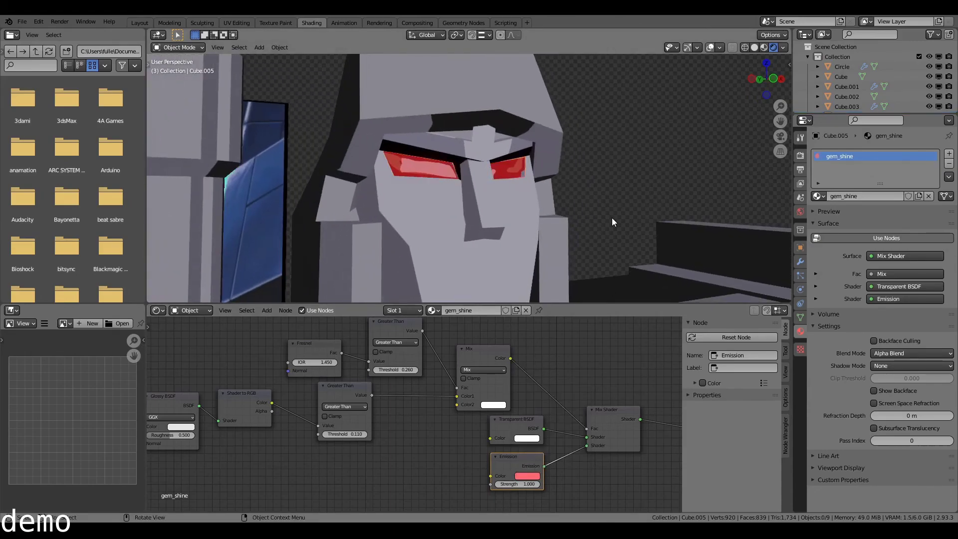
In the torso mesh, knife-cut a diagonal line across the chest plate, passing just above the small trapezoid recess to the outer corner
scroll(591, 226, down, 4)
mouse_move(591, 227)
middle_down()
mouse_move(568, 224)
mouse_move(560, 208)
mouse_move(514, 278)
mouse_move(546, 208)
mouse_move(547, 242)
mouse_move(577, 217)
middle_up()
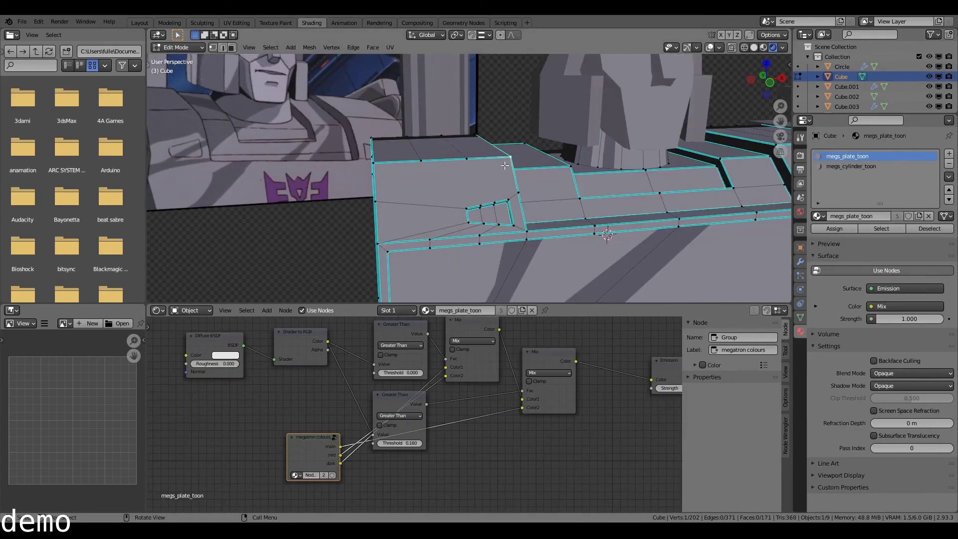
key(k)
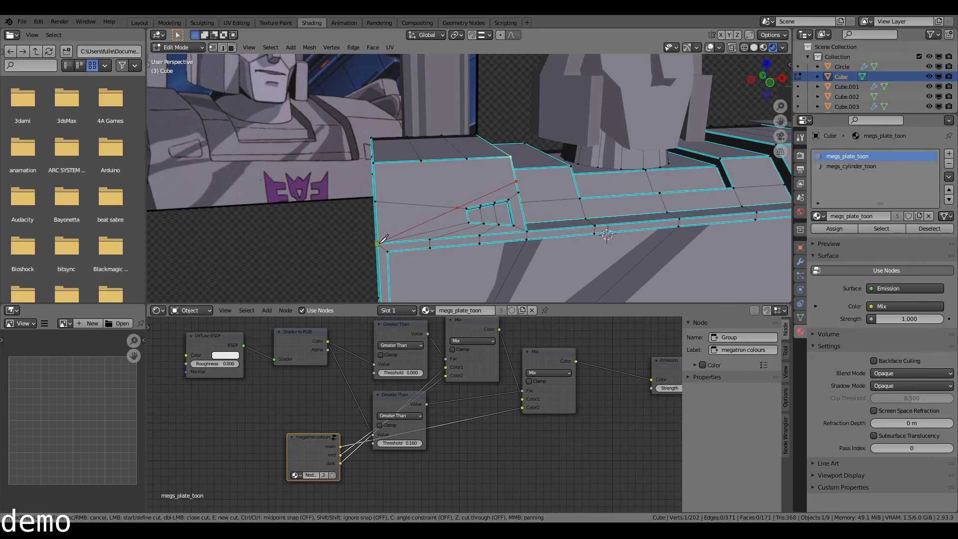
key(Return)
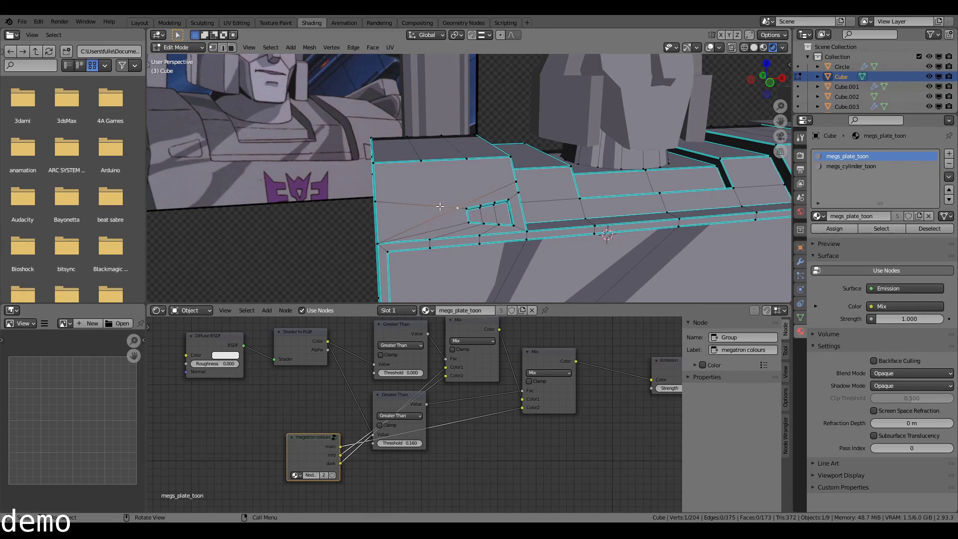
Select the new diagonal edges above the trapezoid recess and rotate their normals to form a shadow stripe, finishing in Object Mode
key(2)
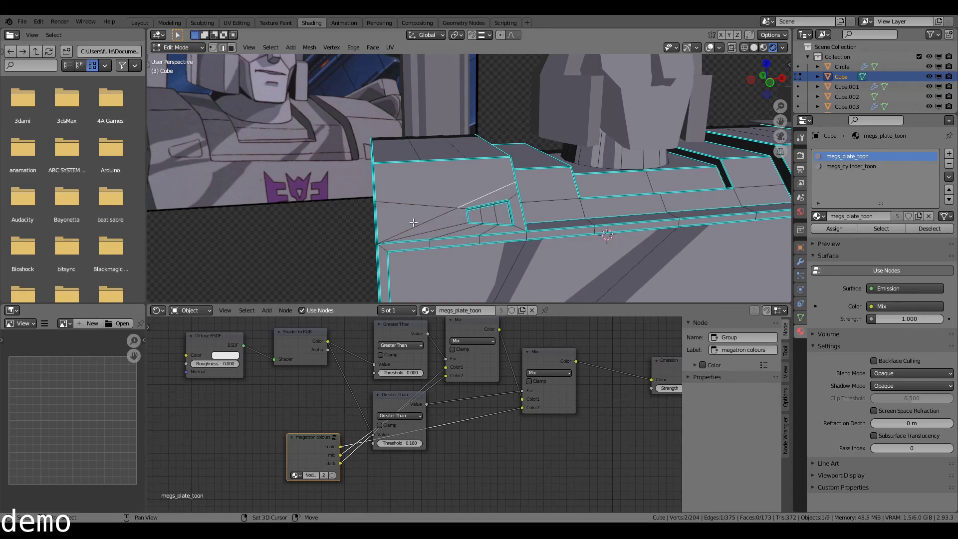
shift+click(413, 222)
middle_drag(413, 222, 542, 218)
key(r)
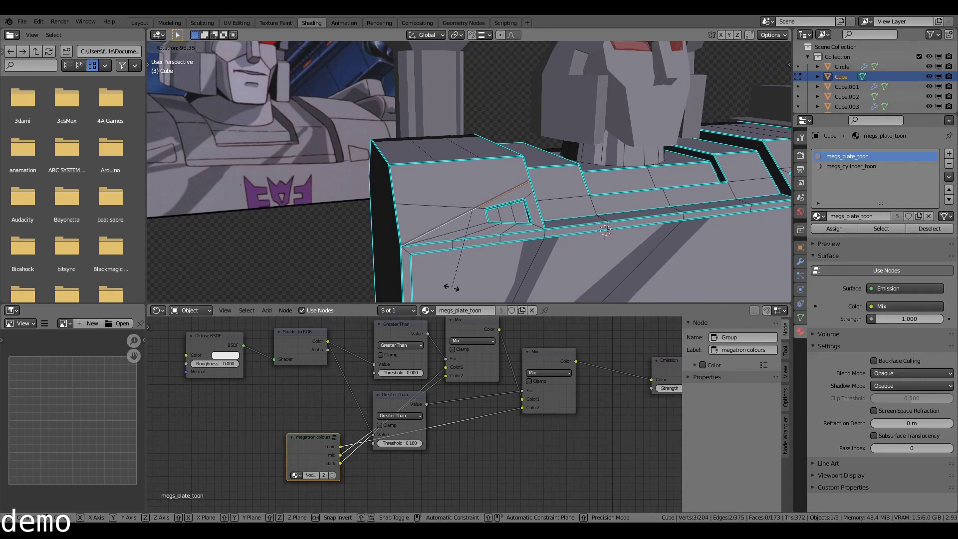
click(403, 275)
key(Tab)
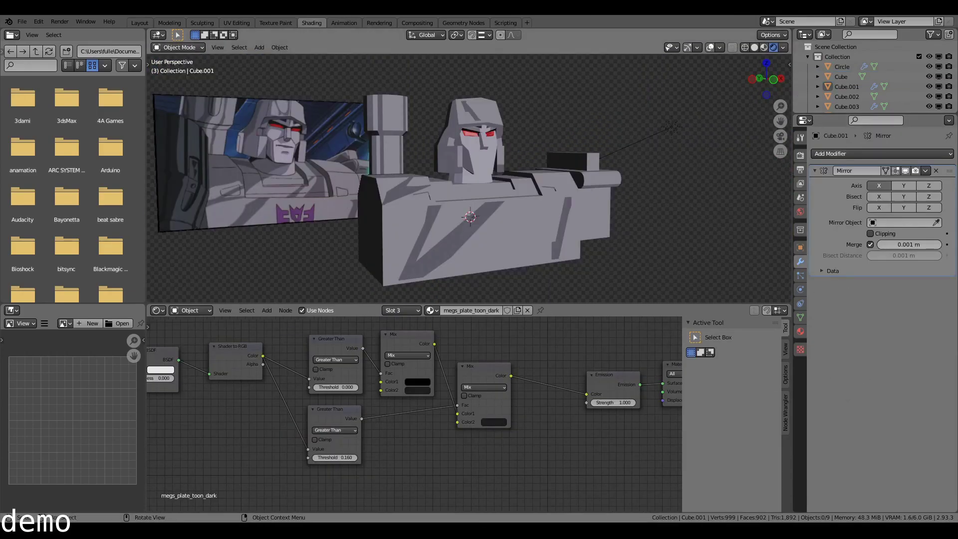
Select the Sun light and switch to the Layout workspace, showing the whole bust
click(671, 127)
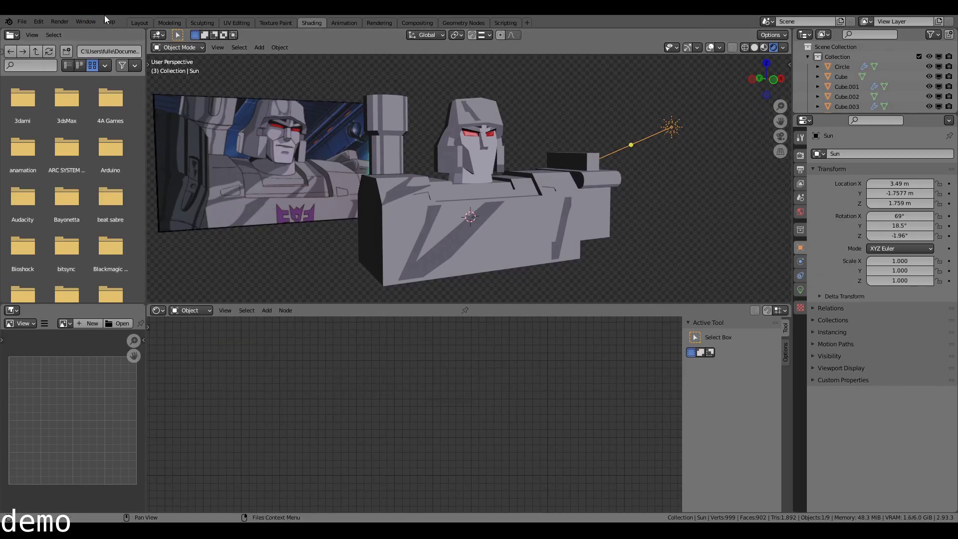
click(140, 23)
scroll(618, 276, down, 3)
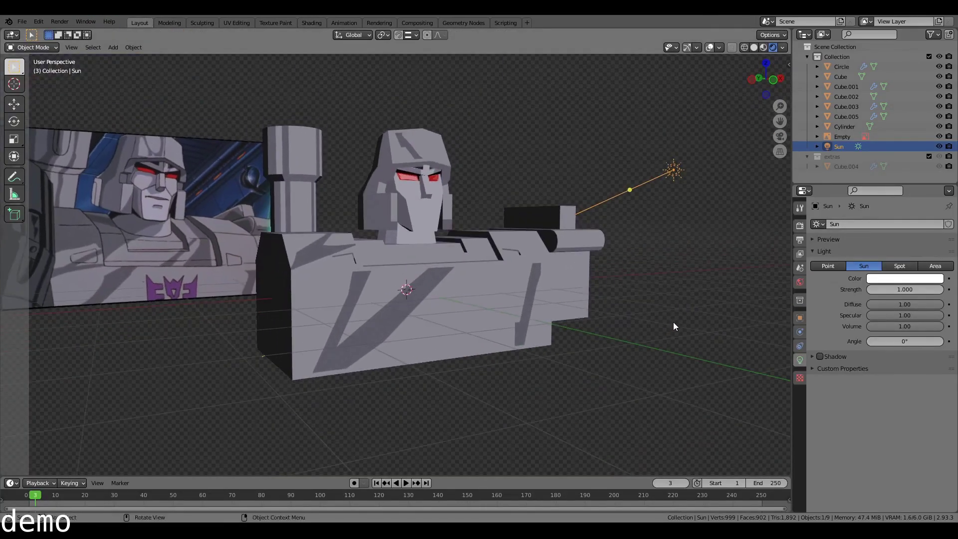